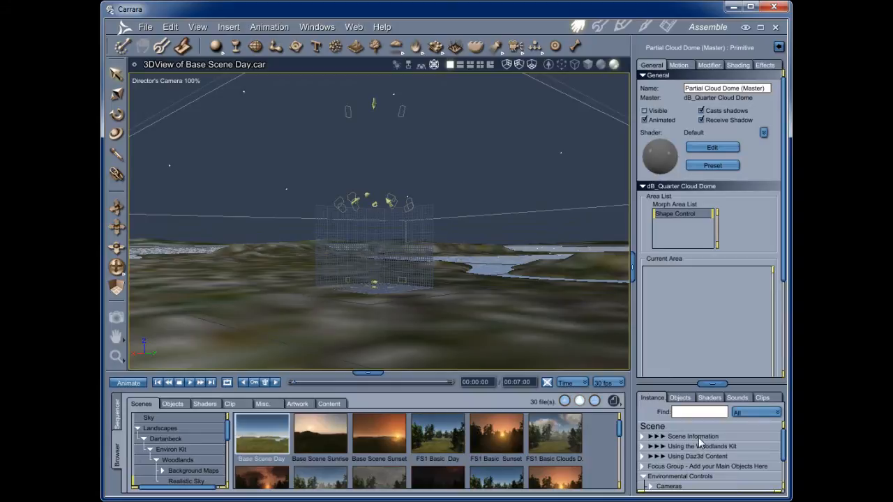
- Enlarge the scene's instance list to show more of its object groups
{"action": "left_click_drag", "start_coordinate": [116, 249], "coordinate": [471, 207]}
{"action": "left_click_drag", "start_coordinate": [118, 265], "coordinate": [452, 253]}
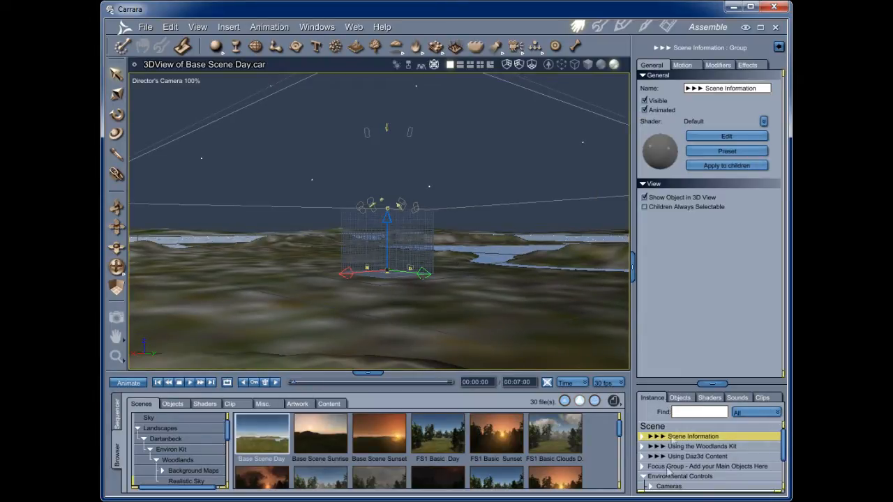
{"action": "left_click_drag", "start_coordinate": [712, 384], "coordinate": [703, 315]}
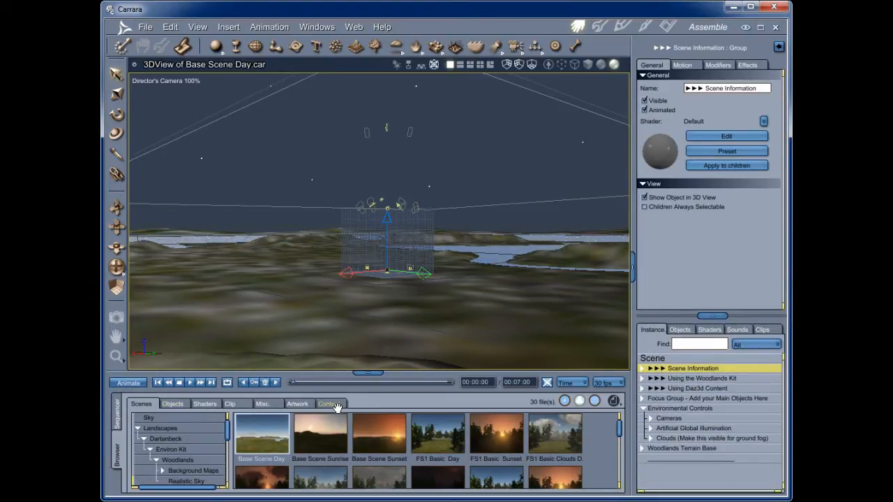
- Add the Pal_Ruins model from the Palenque Ruins figures in the Environ Runtime content to the scene
{"action": "left_click", "coordinate": [332, 404]}
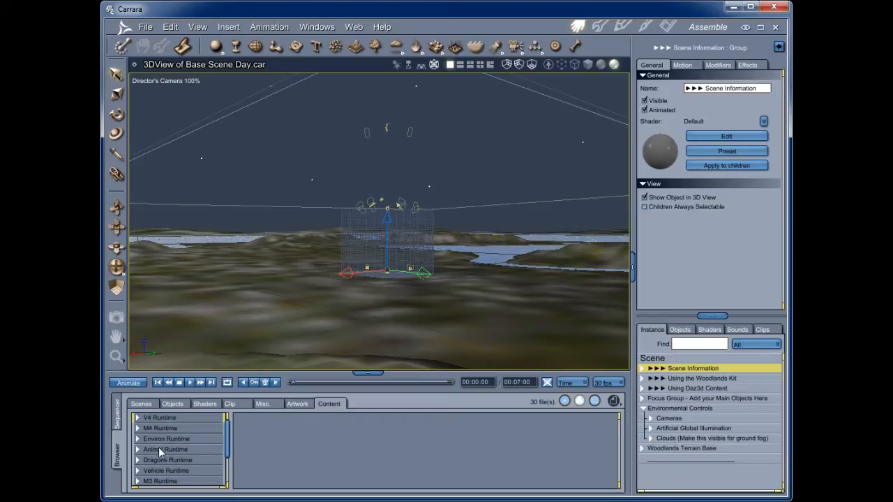
{"action": "left_click", "coordinate": [138, 438]}
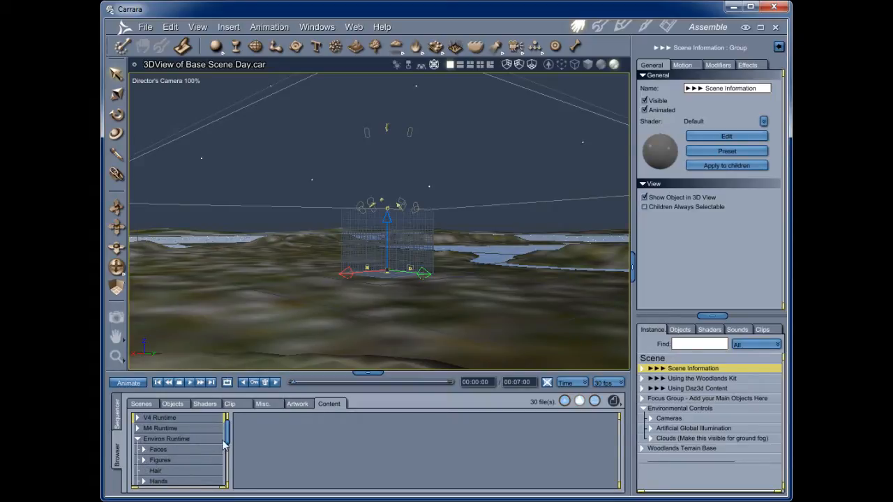
{"action": "left_click", "coordinate": [143, 460]}
{"action": "left_click_drag", "start_coordinate": [227, 423], "coordinate": [223, 463]}
{"action": "scroll", "coordinate": [185, 459], "scroll_direction": "up", "scroll_amount": 2}
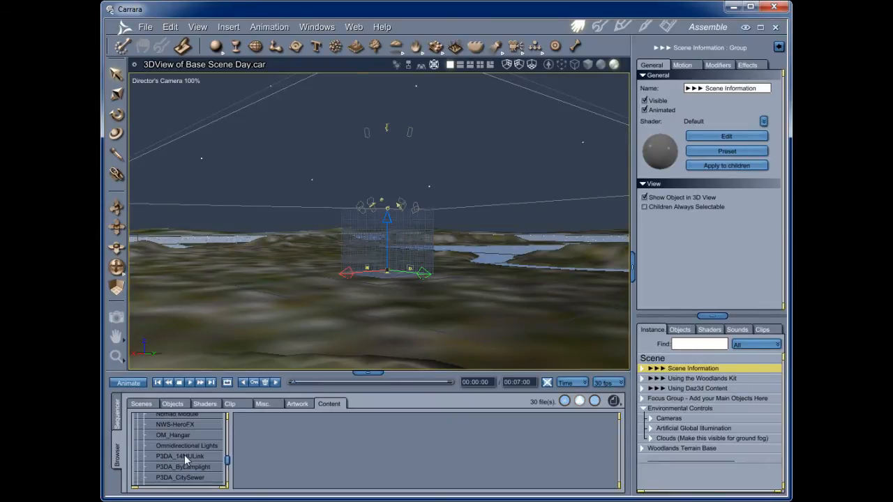
{"action": "scroll", "coordinate": [184, 455], "scroll_direction": "down", "scroll_amount": 4}
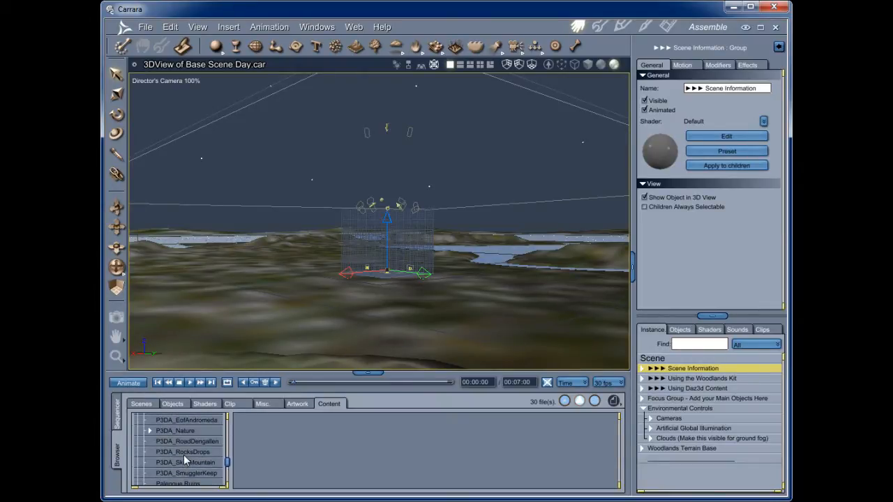
{"action": "left_click", "coordinate": [183, 458]}
{"action": "left_click_drag", "start_coordinate": [262, 452], "coordinate": [668, 486]}
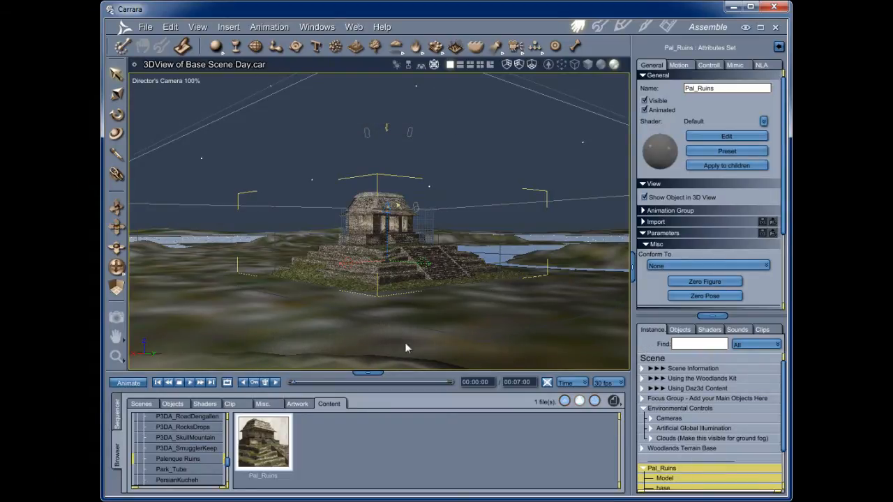
- Spot render the front base of the ruins where it meets the terrain
{"action": "left_click_drag", "start_coordinate": [114, 207], "coordinate": [157, 282]}
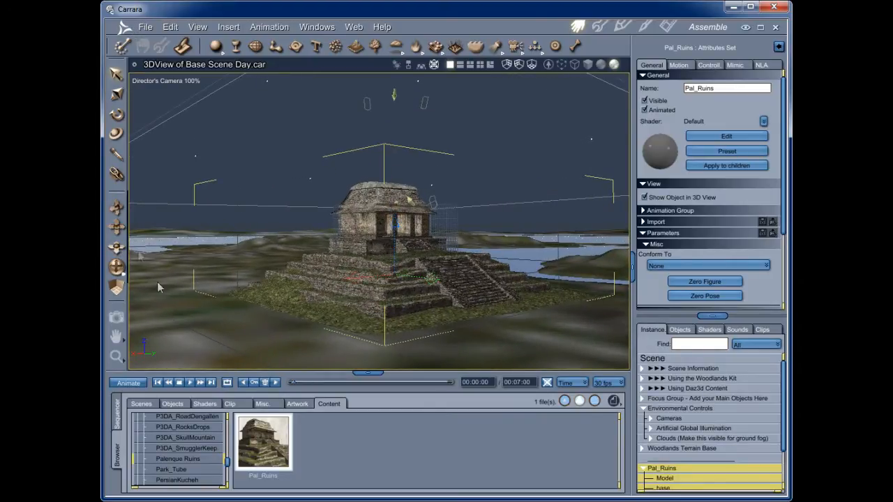
{"action": "left_click_drag", "start_coordinate": [112, 203], "coordinate": [454, 269]}
{"action": "left_click", "coordinate": [117, 318]}
{"action": "left_click_drag", "start_coordinate": [309, 279], "coordinate": [528, 334]}
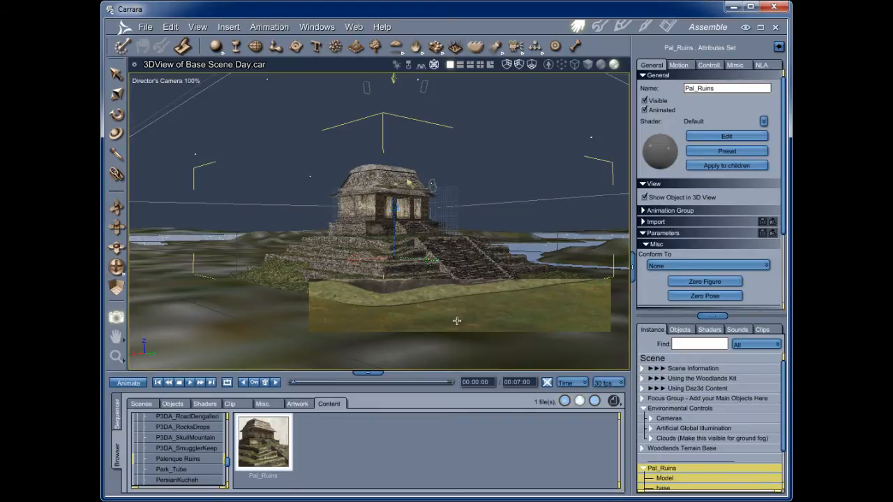
- Collapse the Pal_Ruins group in the scene list and lower the ruins slightly into the terrain
{"action": "left_click", "coordinate": [643, 468]}
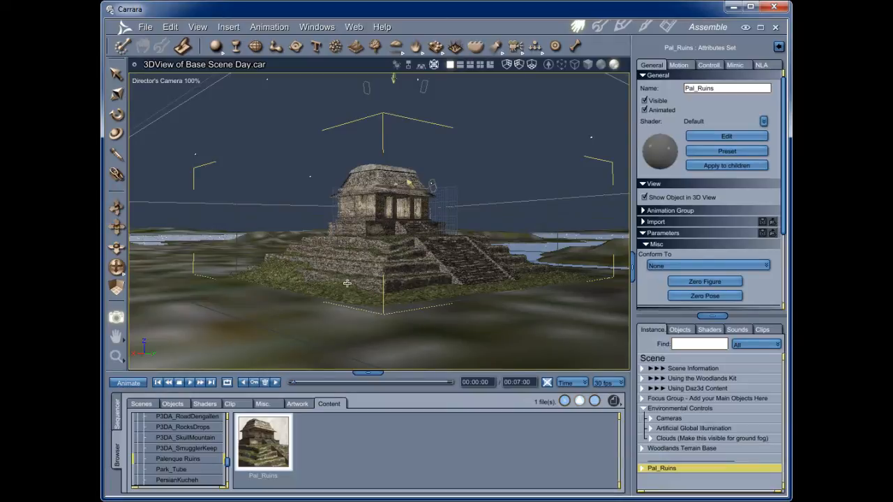
{"action": "scroll", "coordinate": [335, 299], "scroll_direction": "up", "scroll_amount": 2}
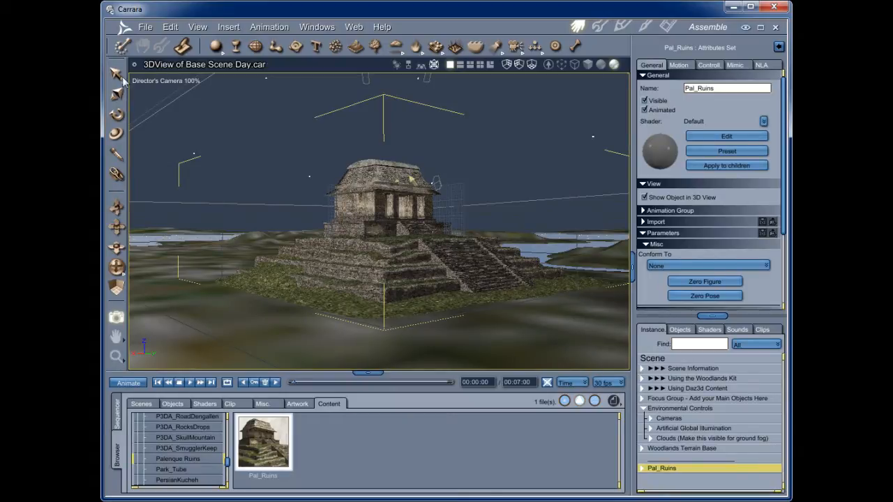
{"action": "scroll", "coordinate": [477, 309], "scroll_direction": "up", "scroll_amount": 2}
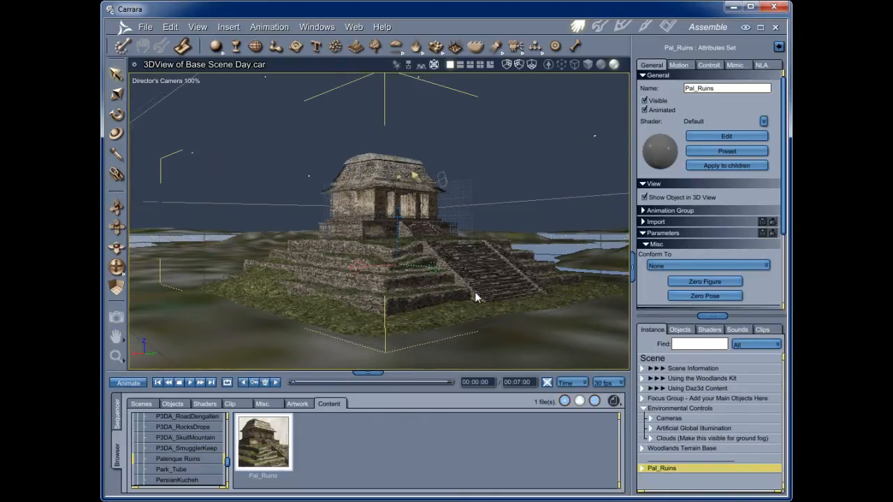
{"action": "left_click_drag", "start_coordinate": [397, 211], "coordinate": [396, 214]}
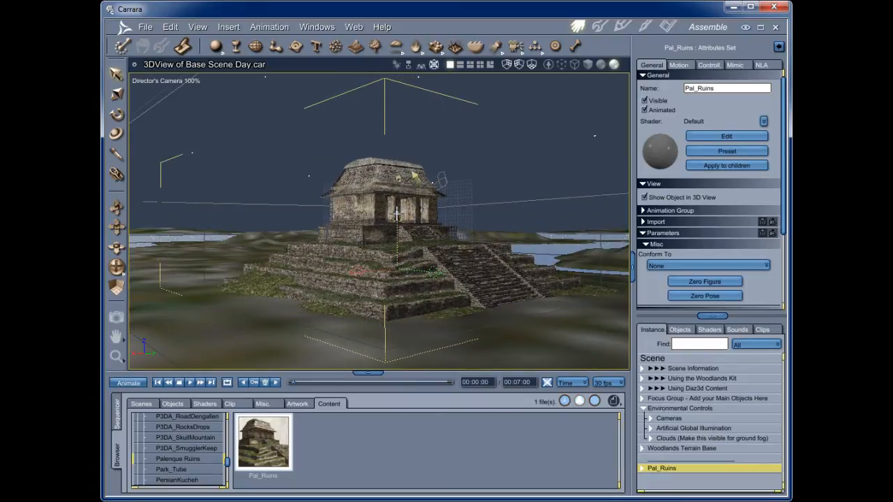
{"action": "left_click_drag", "start_coordinate": [395, 214], "coordinate": [397, 211]}
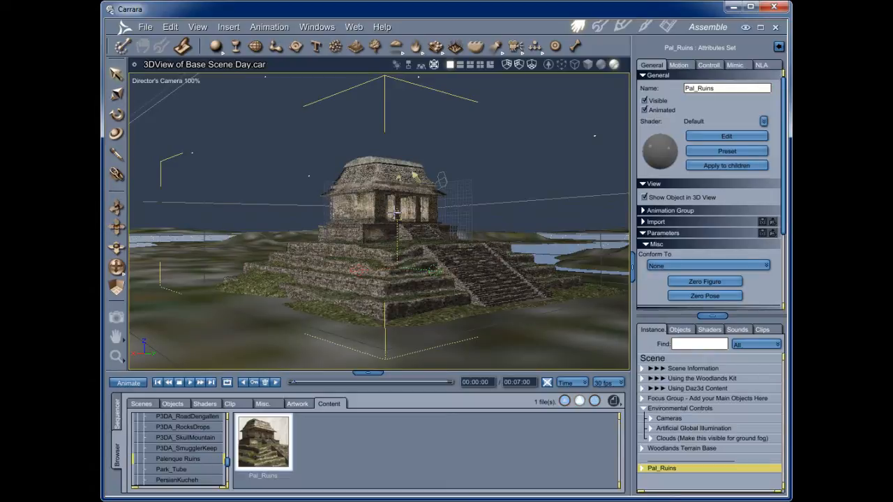
- Spot render a small area at the ruins' near-left grassy edge to check how it meets the ground
{"action": "scroll", "coordinate": [531, 364], "scroll_direction": "up", "scroll_amount": 3}
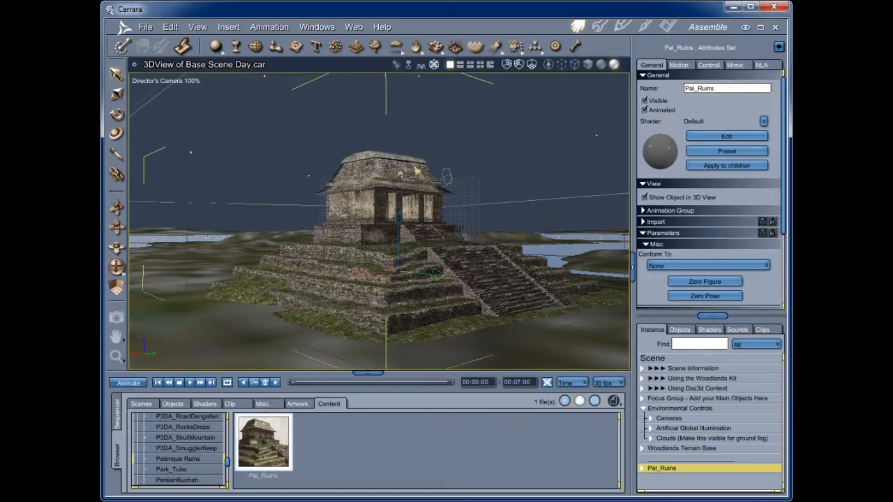
{"action": "scroll", "coordinate": [529, 359], "scroll_direction": "up", "scroll_amount": 1}
{"action": "left_click_drag", "start_coordinate": [116, 232], "coordinate": [129, 250]}
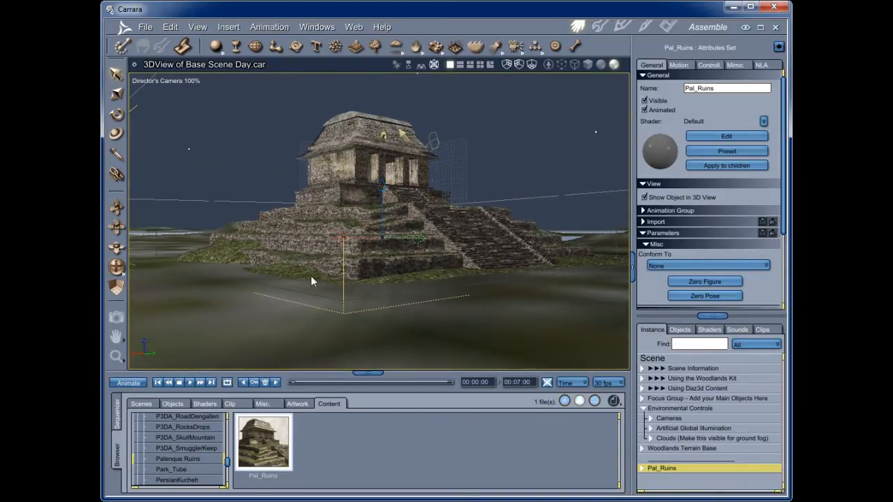
{"action": "left_click", "coordinate": [116, 317]}
{"action": "left_click_drag", "start_coordinate": [196, 246], "coordinate": [290, 299]}
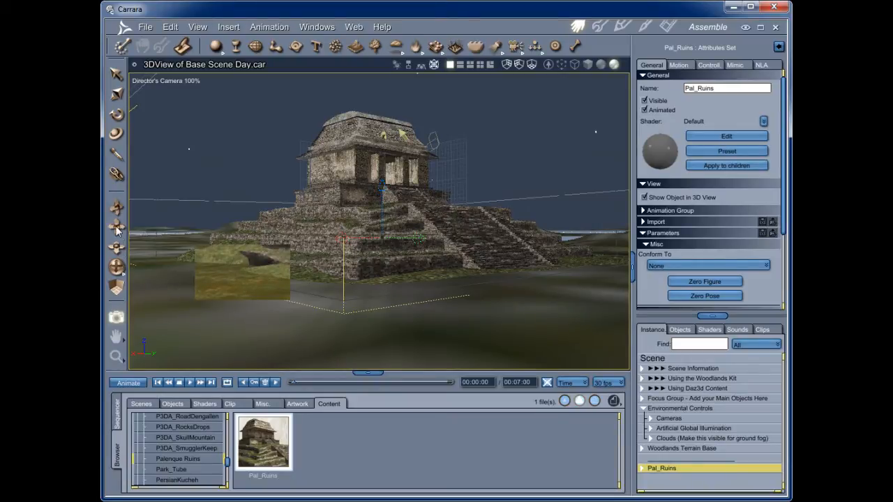
- Expand the Clouds group and raise Volumetric Clouds and Fog slightly, working through the Cloud Dome Setup camera
{"action": "left_click", "coordinate": [674, 439]}
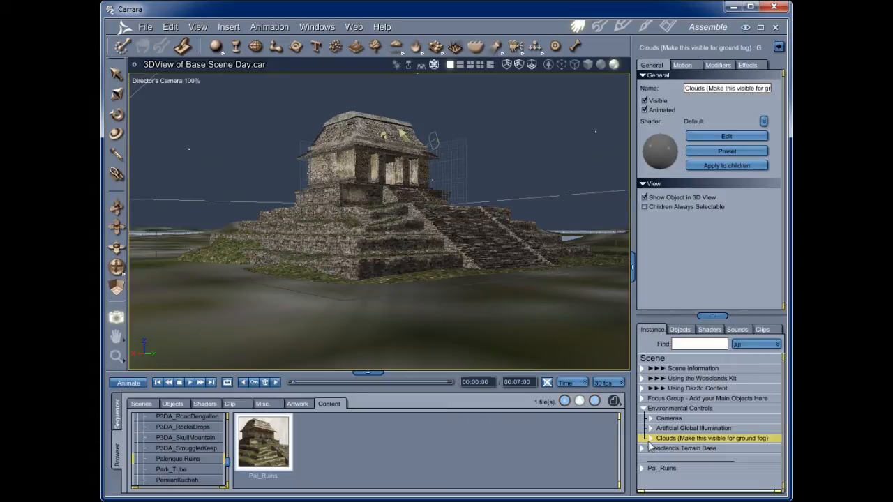
{"action": "left_click", "coordinate": [650, 439]}
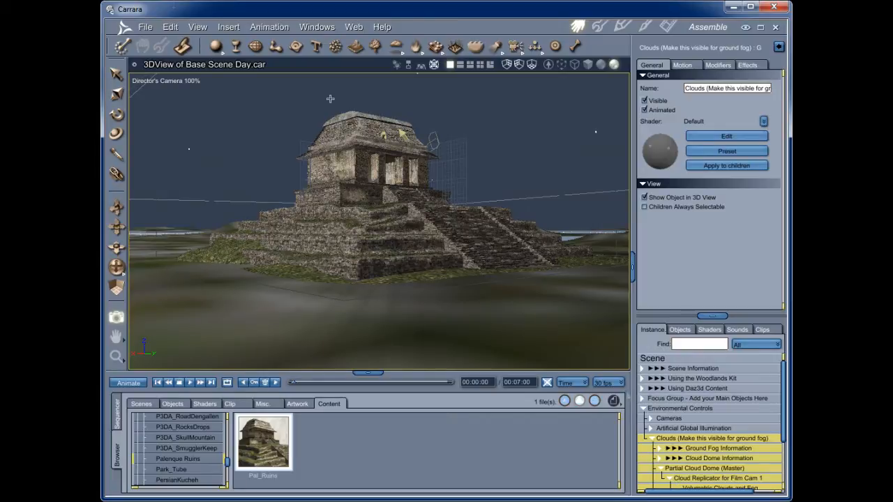
{"action": "left_click", "coordinate": [165, 80]}
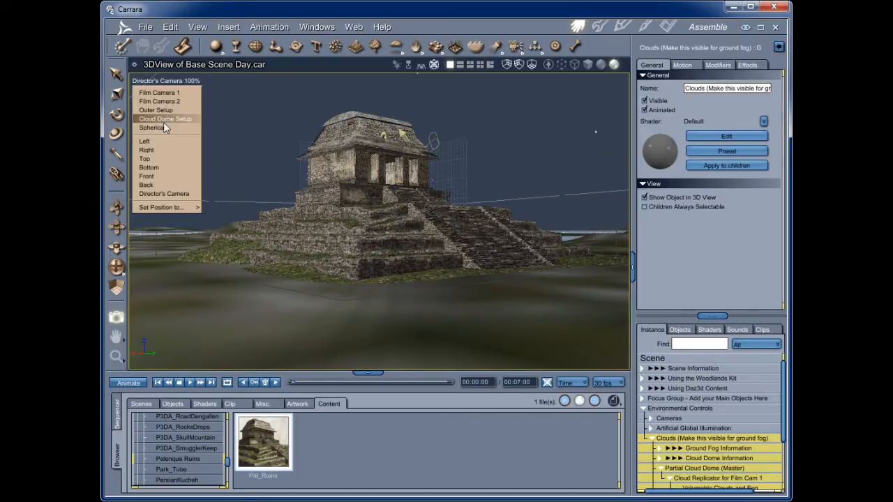
{"action": "left_click", "coordinate": [164, 120]}
{"action": "scroll", "coordinate": [711, 432], "scroll_direction": "down", "scroll_amount": 2}
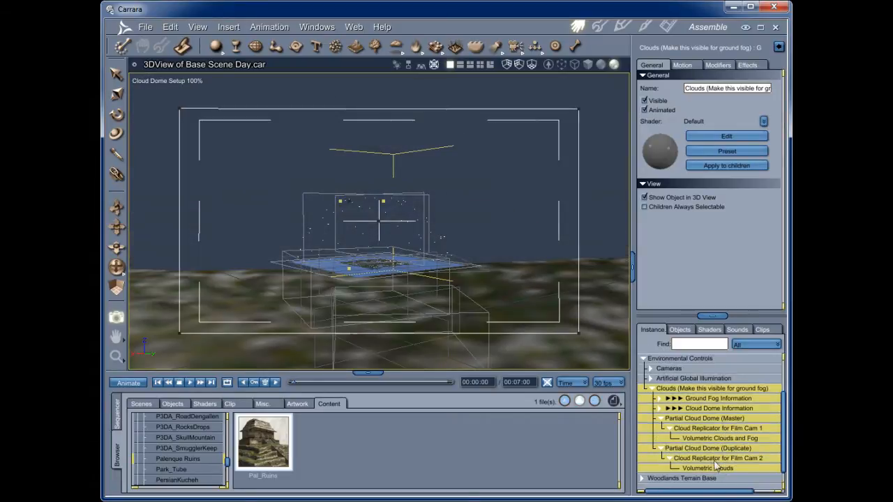
{"action": "left_click", "coordinate": [712, 438]}
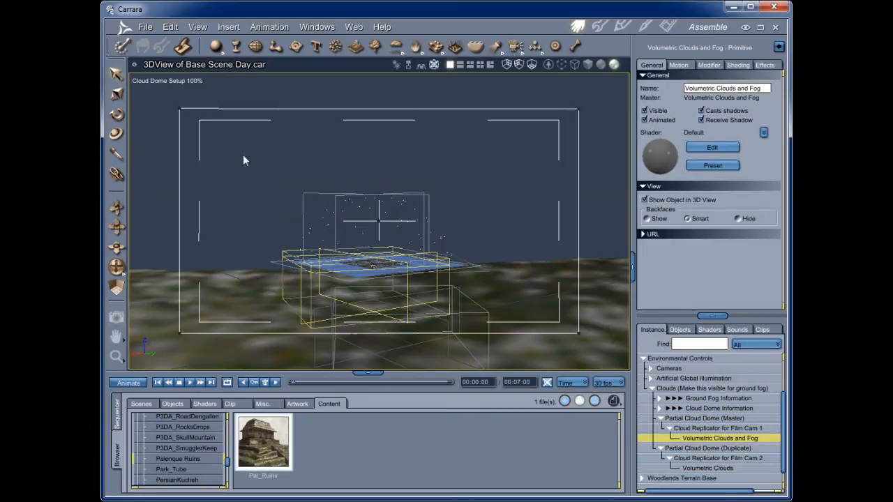
{"action": "mouse_move", "coordinate": [369, 235]}
{"action": "left_click_drag", "start_coordinate": [373, 215], "coordinate": [373, 207]}
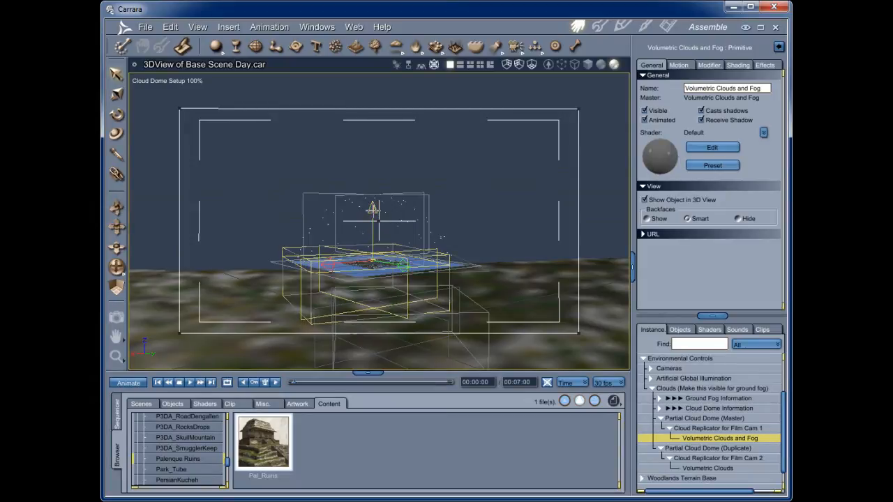
- Return to the Director's Camera, select the Ground Fog Information group and reframe the whole ruins
{"action": "left_click", "coordinate": [149, 80]}
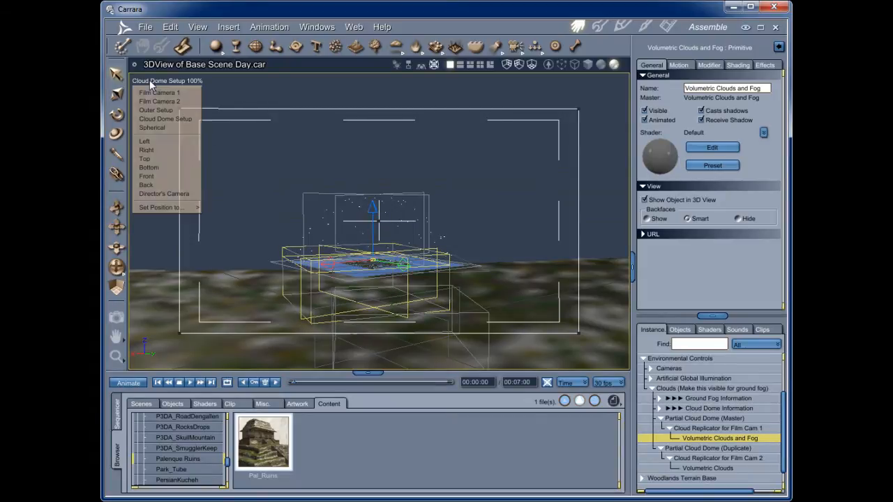
{"action": "left_click", "coordinate": [172, 192]}
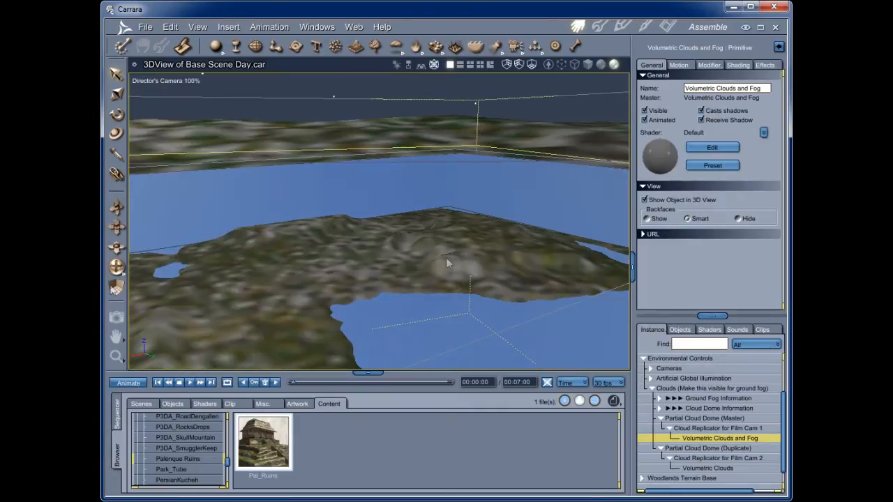
{"action": "scroll", "coordinate": [452, 247], "scroll_direction": "down", "scroll_amount": 4}
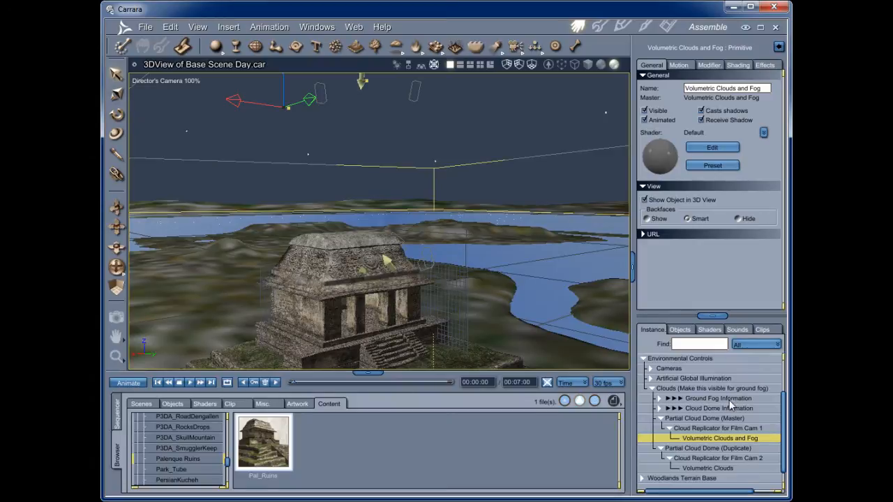
{"action": "left_click", "coordinate": [729, 398]}
{"action": "left_click", "coordinate": [118, 228]}
{"action": "left_click_drag", "start_coordinate": [450, 297], "coordinate": [453, 227]}
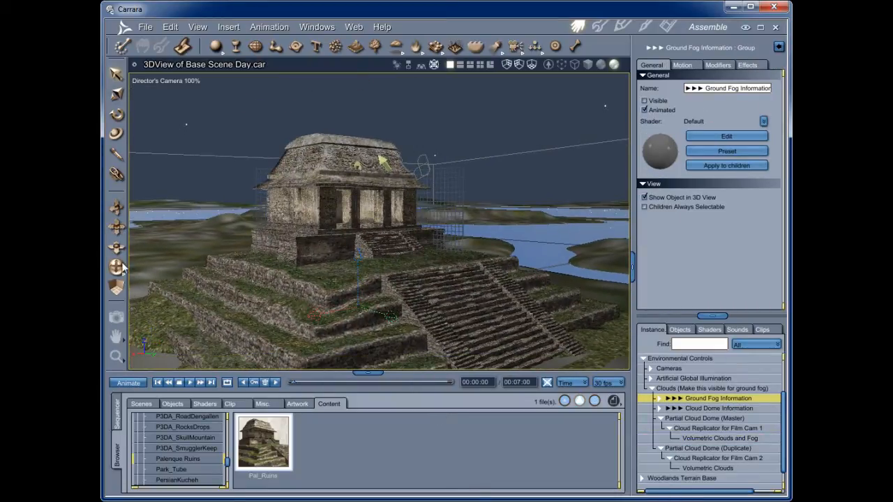
{"action": "left_click_drag", "start_coordinate": [117, 249], "coordinate": [113, 463]}
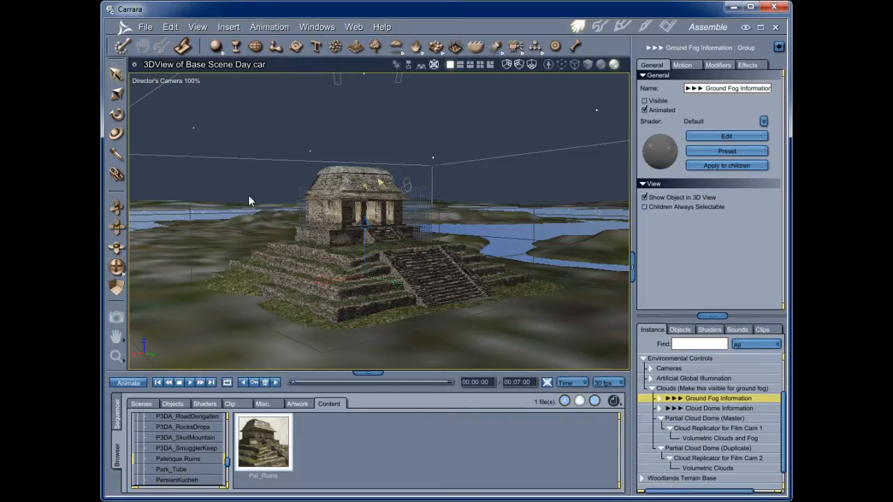
{"action": "scroll", "coordinate": [397, 340], "scroll_direction": "up", "scroll_amount": 2}
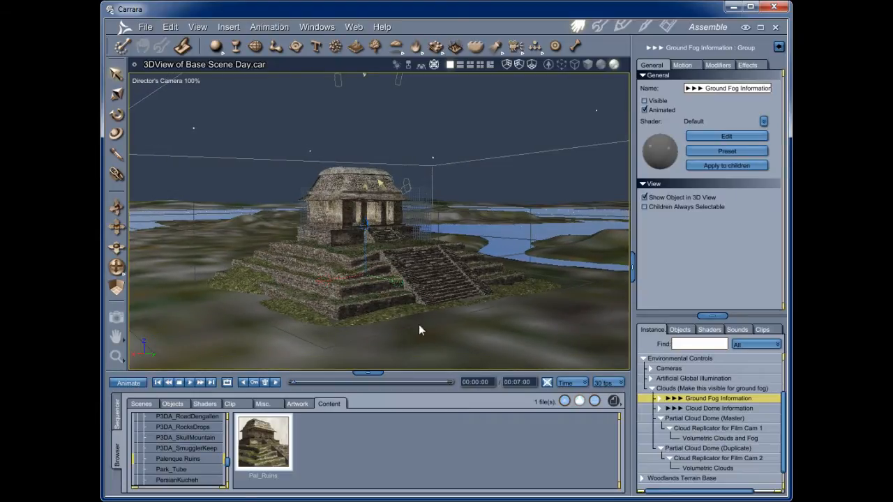
- Open the Woodlands objects of the Environ Construction Kit under Nature and collapse the Clouds group in the scene list
{"action": "left_click", "coordinate": [173, 404]}
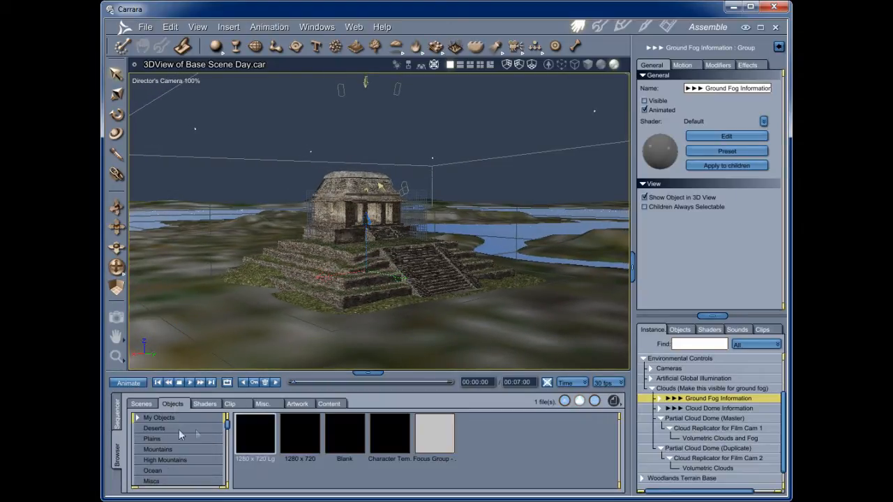
{"action": "left_click_drag", "start_coordinate": [224, 424], "coordinate": [228, 463]}
{"action": "left_click", "coordinate": [138, 455]}
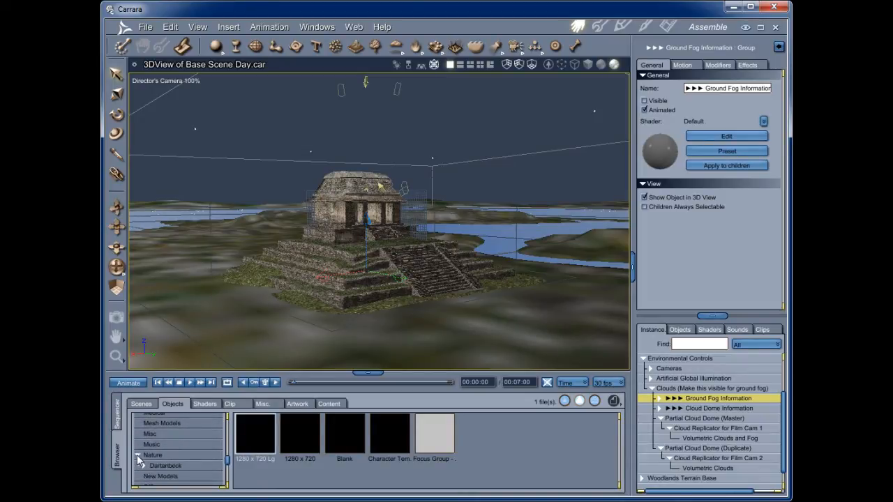
{"action": "left_click", "coordinate": [144, 465]}
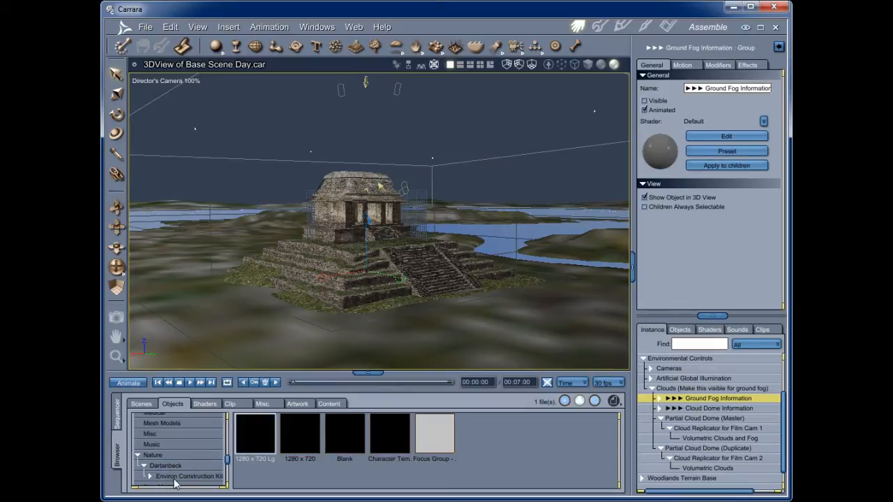
{"action": "left_click", "coordinate": [149, 477]}
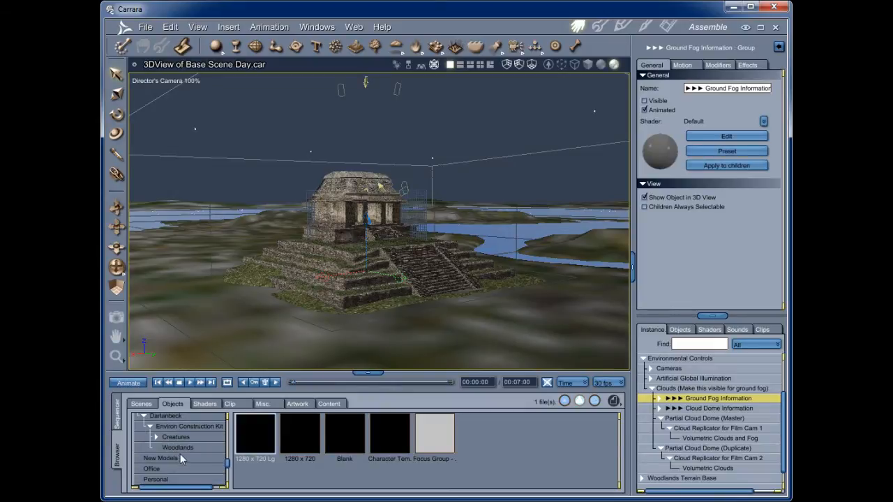
{"action": "left_click", "coordinate": [180, 447]}
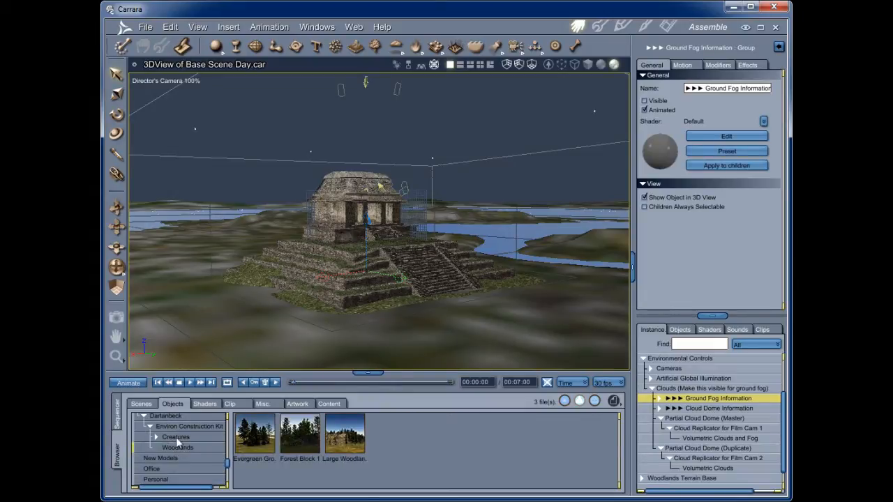
{"action": "left_click", "coordinate": [174, 436]}
{"action": "left_click", "coordinate": [178, 447]}
{"action": "left_click", "coordinate": [652, 389]}
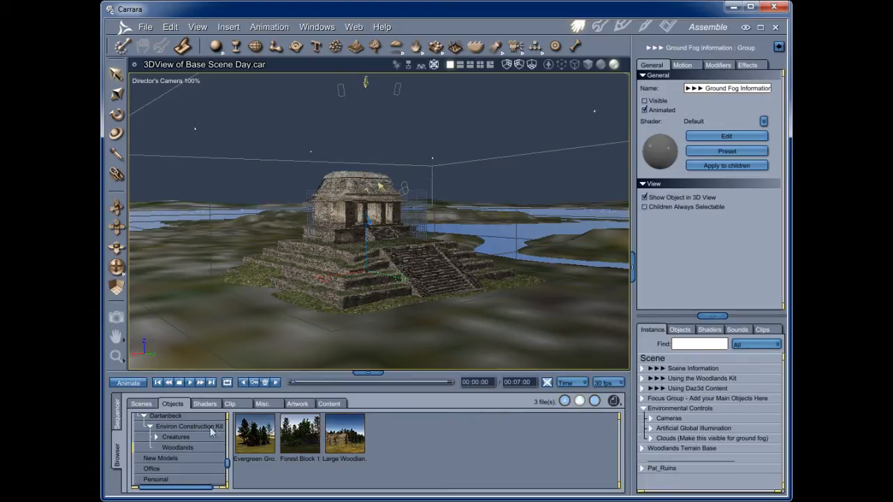
- Collapse the Environmental Controls group and add the Evergreen Grove Block from the Woodlands objects to the scene
{"action": "left_click", "coordinate": [166, 428]}
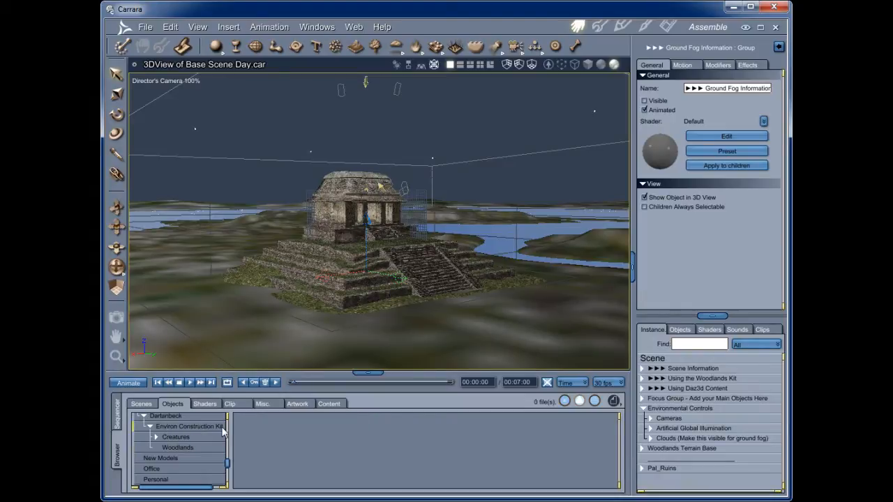
{"action": "left_click", "coordinate": [187, 448]}
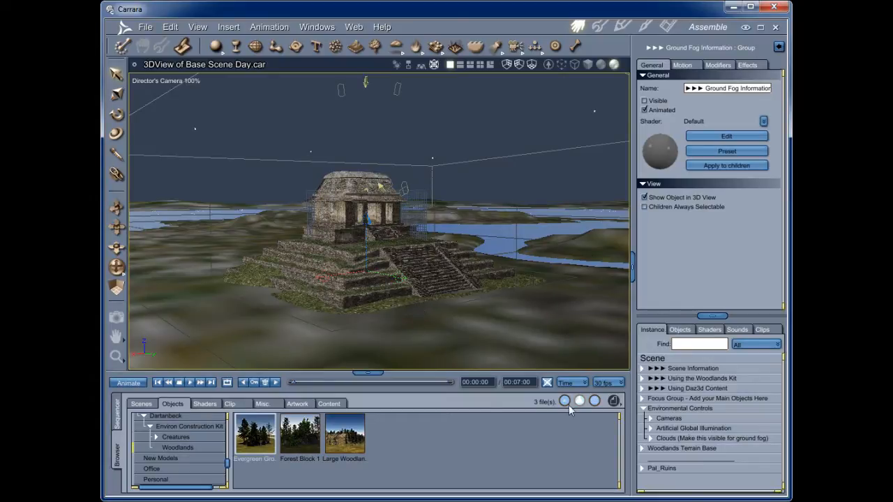
{"action": "left_click", "coordinate": [642, 408]}
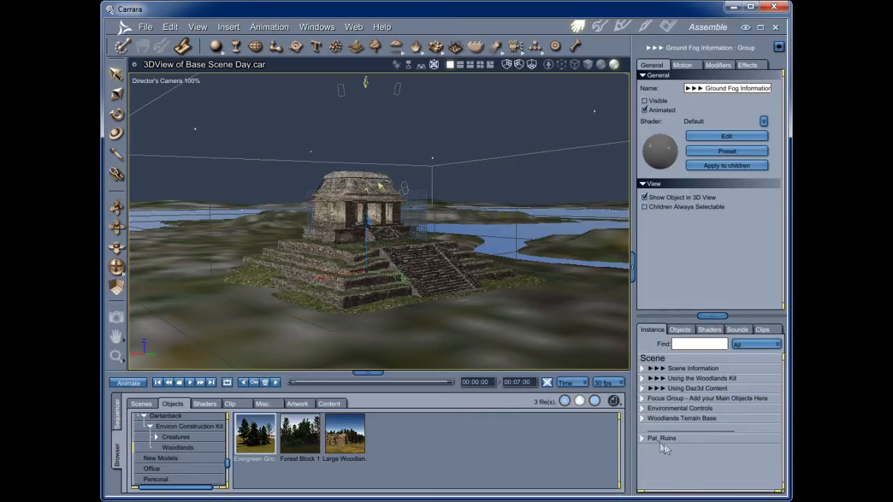
{"action": "left_click_drag", "start_coordinate": [254, 444], "coordinate": [721, 361]}
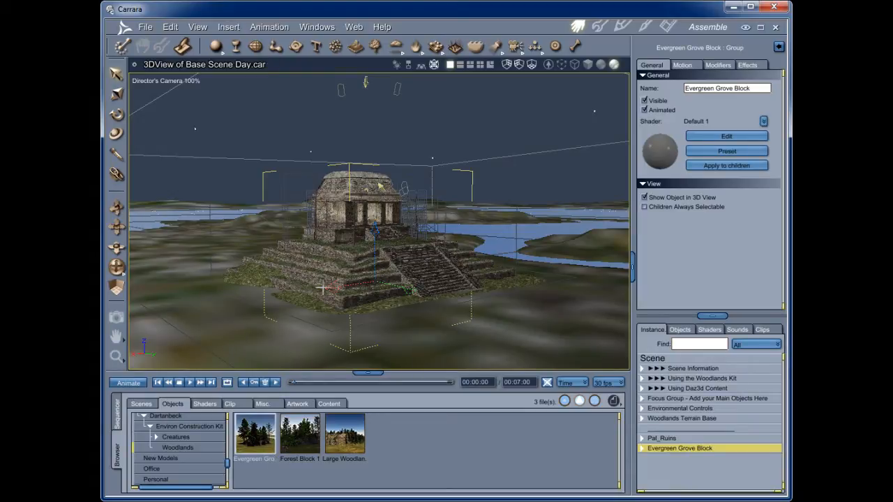
- Move the Evergreen Grove Block to the ruins' near-left corner and lower it so its base sinks into the terrain
{"action": "left_click_drag", "start_coordinate": [328, 286], "coordinate": [176, 331]}
{"action": "left_click_drag", "start_coordinate": [271, 314], "coordinate": [328, 358]}
{"action": "left_click_drag", "start_coordinate": [251, 339], "coordinate": [239, 341]}
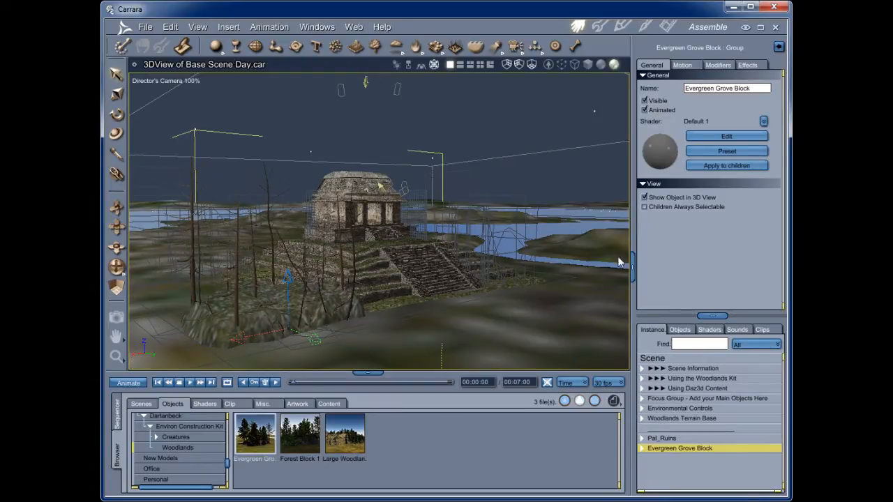
{"action": "left_click_drag", "start_coordinate": [293, 280], "coordinate": [286, 249]}
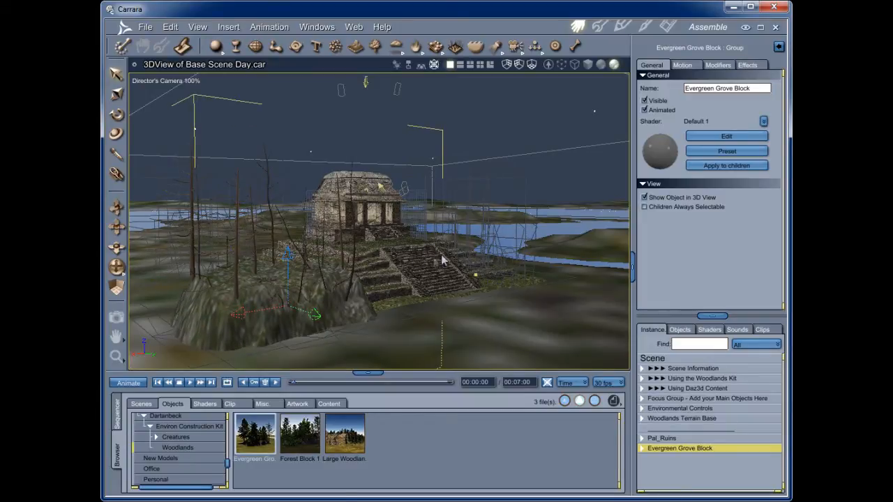
{"action": "left_click_drag", "start_coordinate": [286, 255], "coordinate": [288, 282]}
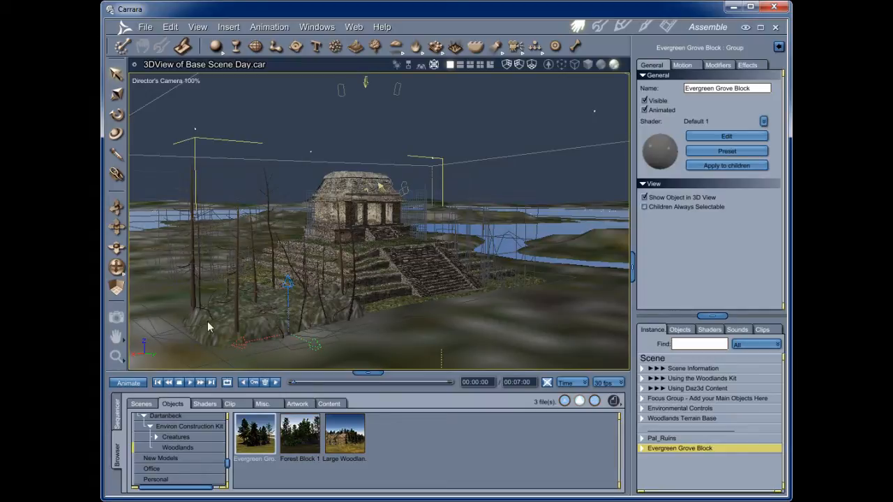
{"action": "mouse_move", "coordinate": [288, 282]}
{"action": "left_mouse_down"}
{"action": "mouse_move", "coordinate": [287, 273]}
{"action": "mouse_move", "coordinate": [285, 297]}
{"action": "left_mouse_up"}
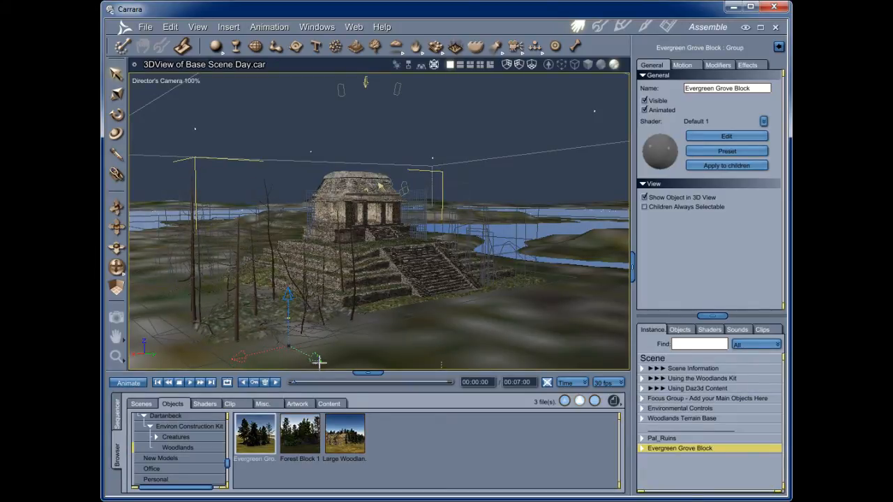
- Nudge the Evergreen Grove Block horizontally on the ground around the ruins' near-left corner
{"action": "left_click_drag", "start_coordinate": [241, 354], "coordinate": [231, 358]}
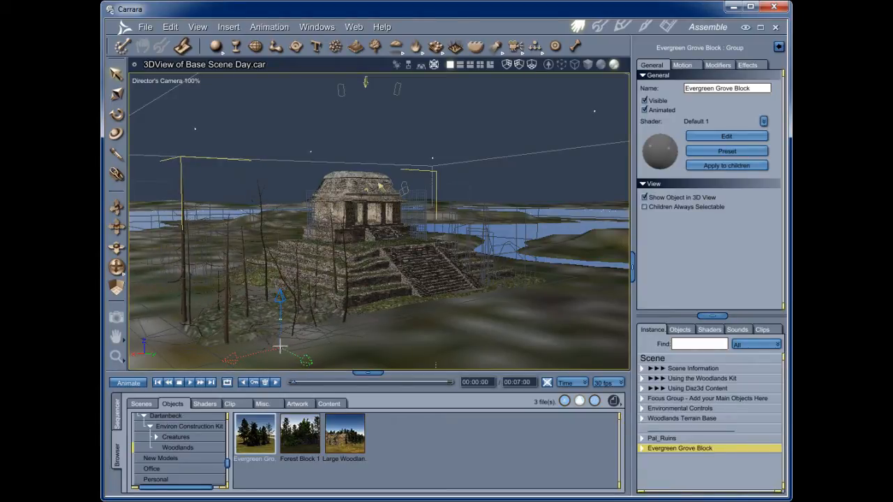
{"action": "left_click_drag", "start_coordinate": [305, 363], "coordinate": [295, 360]}
{"action": "left_click_drag", "start_coordinate": [220, 353], "coordinate": [206, 354]}
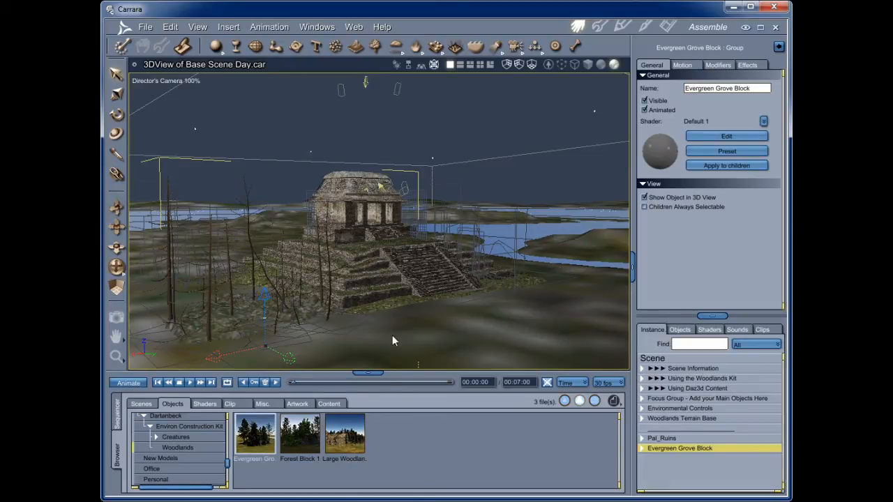
{"action": "left_click_drag", "start_coordinate": [368, 396], "coordinate": [355, 372]}
{"action": "scroll", "coordinate": [392, 286], "scroll_direction": "down", "scroll_amount": 2}
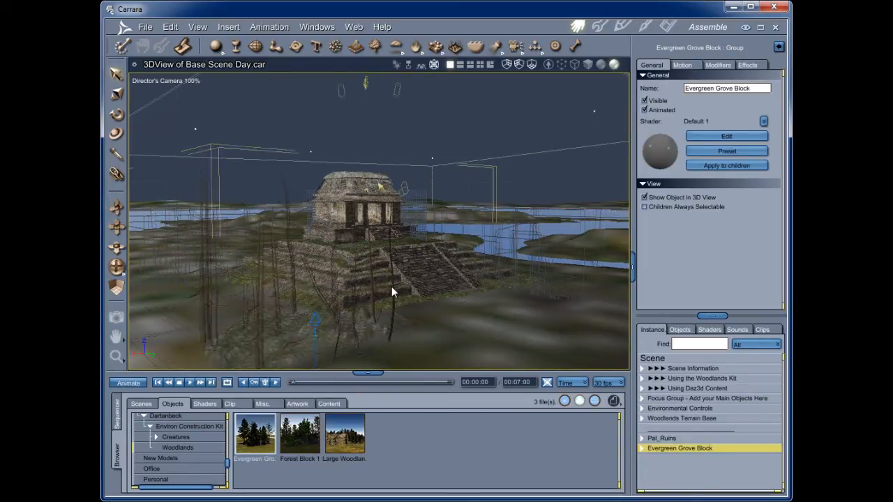
{"action": "scroll", "coordinate": [391, 286], "scroll_direction": "down", "scroll_amount": 2}
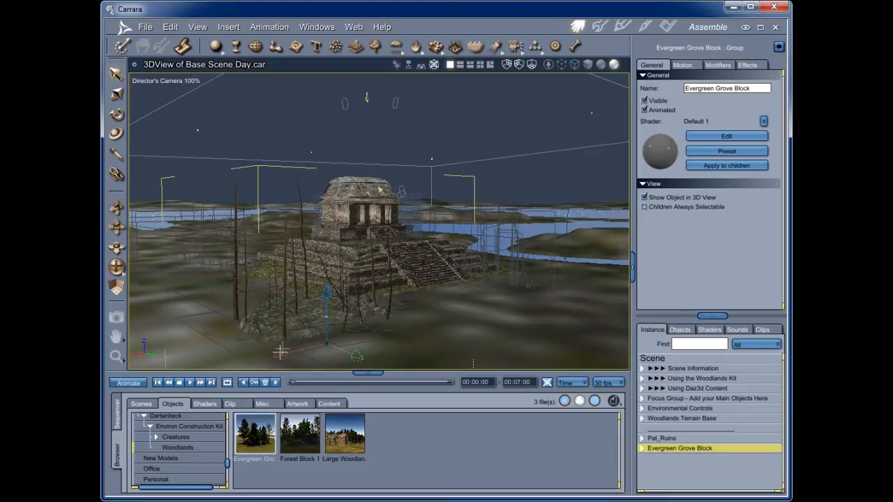
- Move the Evergreen Grove Block beyond the staircase side of the ruins near the water, rotate it and fine-tune its position
{"action": "left_click_drag", "start_coordinate": [294, 354], "coordinate": [543, 335]}
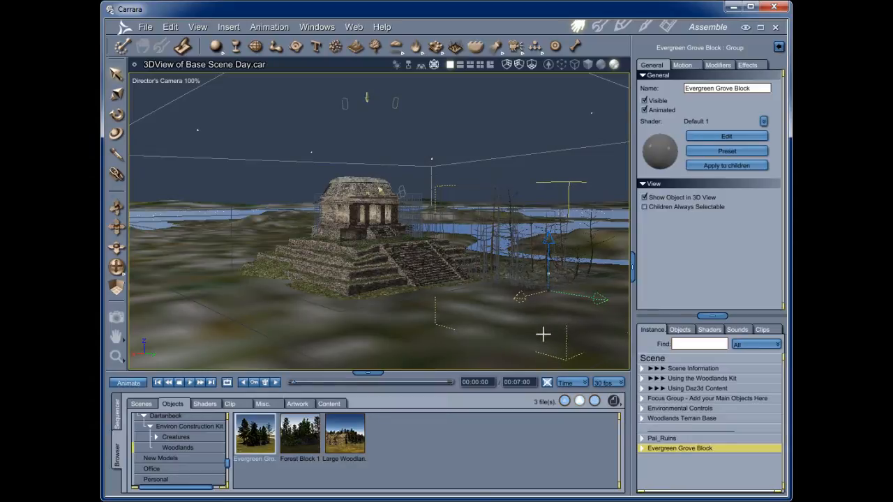
{"action": "left_click", "coordinate": [116, 115]}
{"action": "left_click_drag", "start_coordinate": [572, 309], "coordinate": [557, 335]}
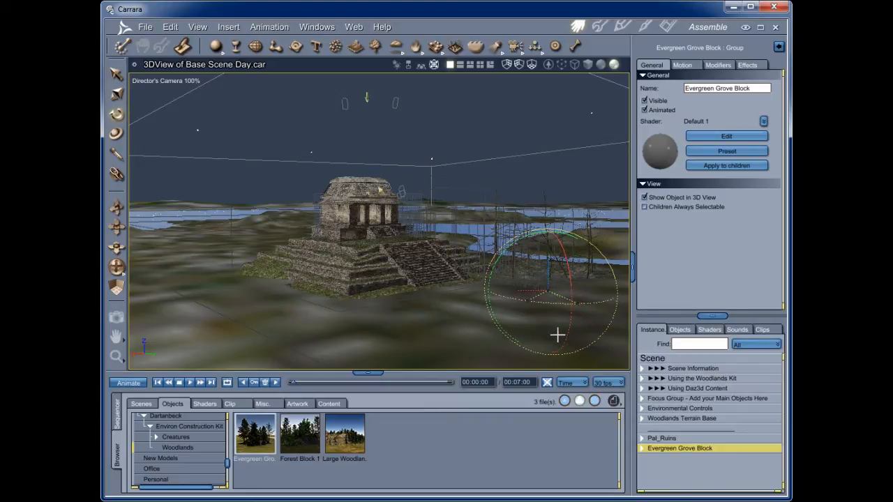
{"action": "left_click", "coordinate": [116, 73]}
{"action": "left_click_drag", "start_coordinate": [535, 295], "coordinate": [494, 284]}
{"action": "left_click_drag", "start_coordinate": [571, 282], "coordinate": [597, 296]}
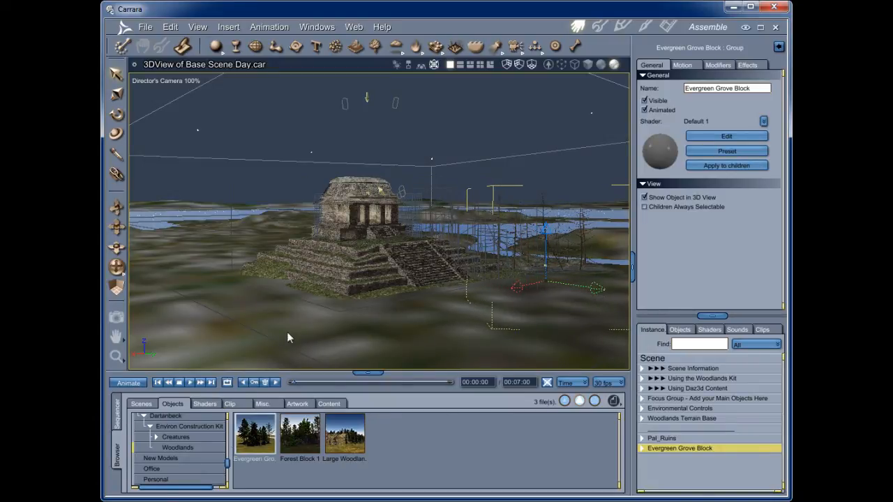
- Add Forest Block 1 to the scene and place it on the ground beside the ruins, opposite the evergreen grove
{"action": "left_click_drag", "start_coordinate": [303, 450], "coordinate": [722, 487]}
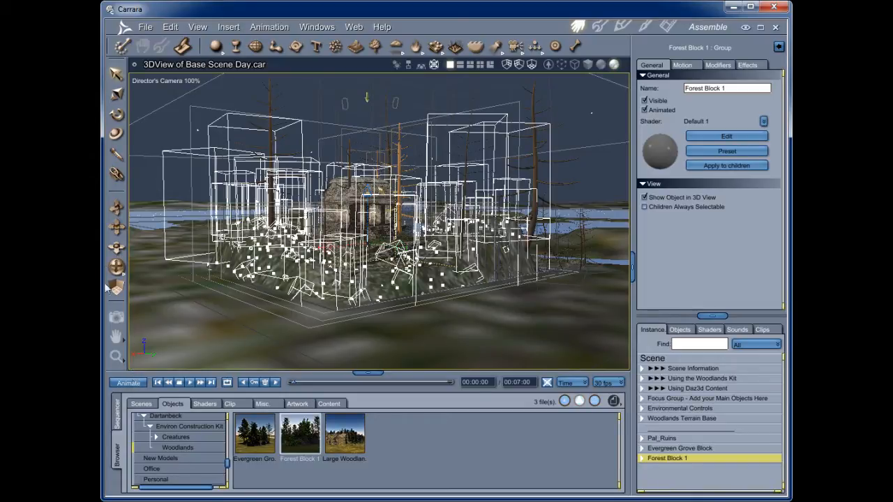
{"action": "scroll", "coordinate": [457, 325], "scroll_direction": "down", "scroll_amount": 5}
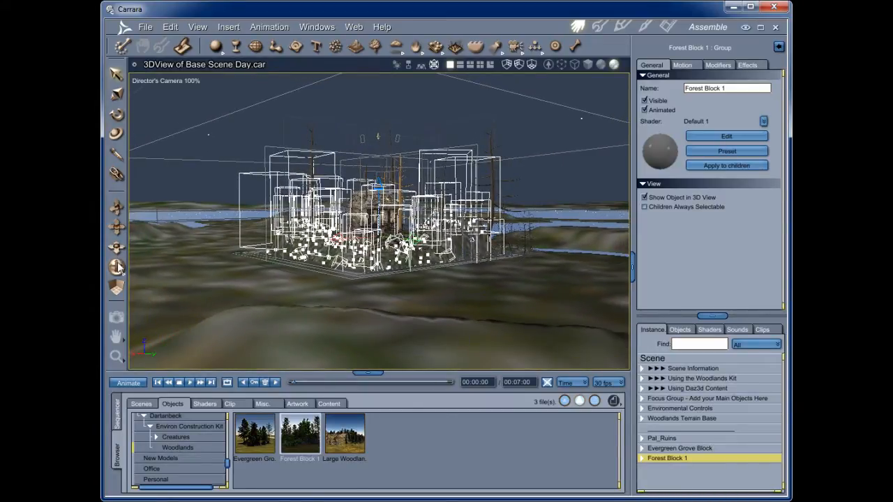
{"action": "left_click_drag", "start_coordinate": [117, 276], "coordinate": [117, 285]}
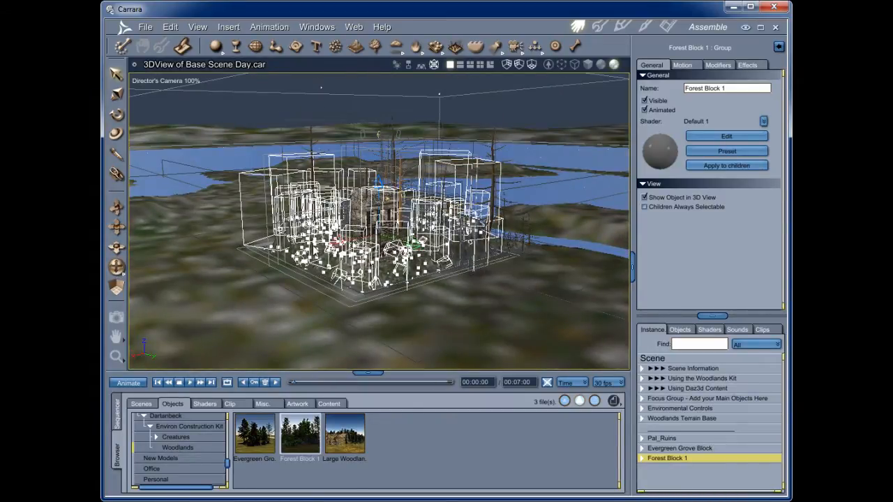
{"action": "left_click_drag", "start_coordinate": [117, 266], "coordinate": [97, 267]}
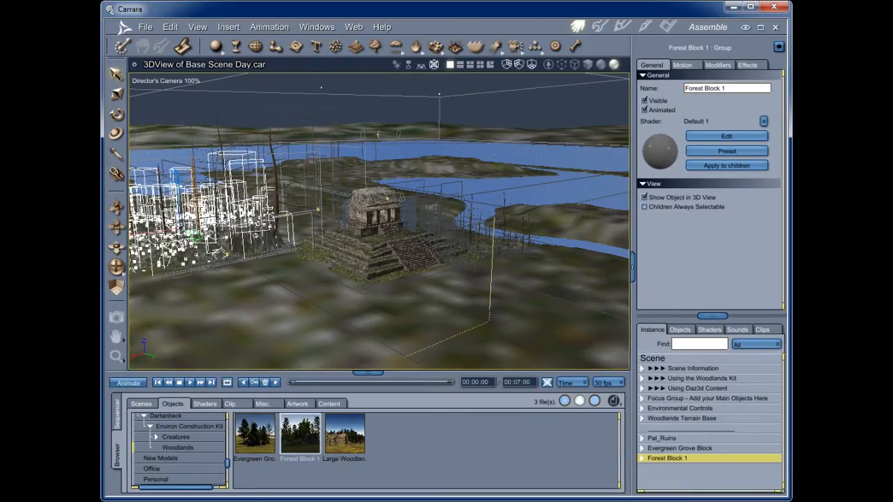
{"action": "left_click_drag", "start_coordinate": [154, 233], "coordinate": [270, 157]}
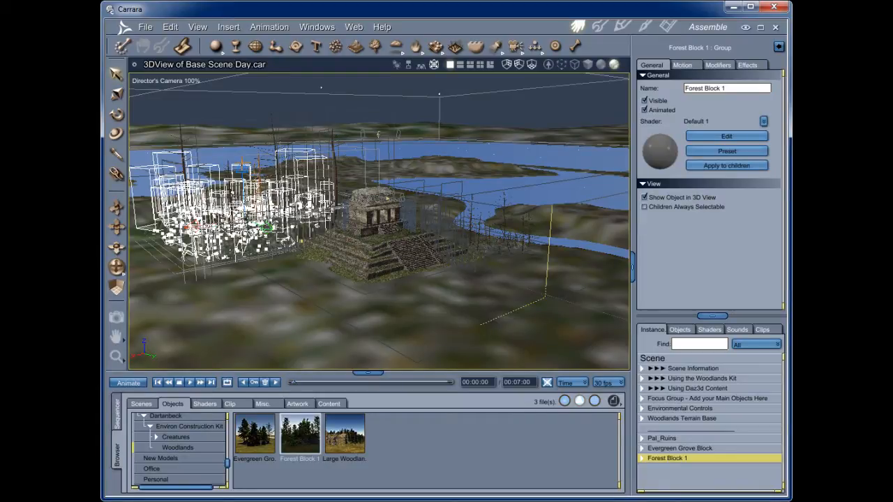
{"action": "left_click_drag", "start_coordinate": [241, 168], "coordinate": [241, 162]}
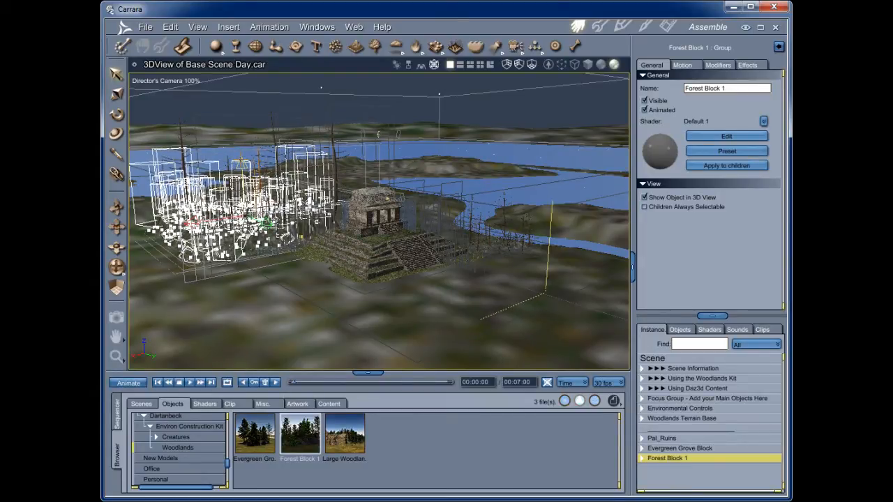
{"action": "left_click", "coordinate": [116, 73]}
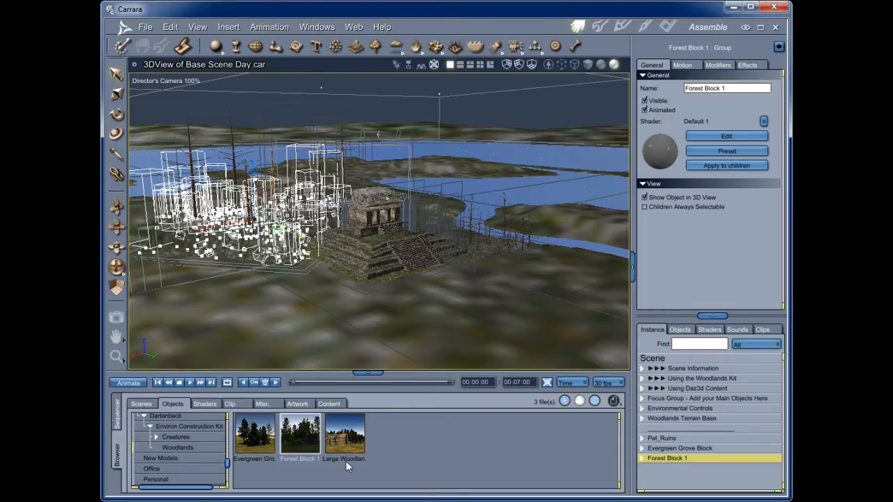
- Add Large Woodland Block 1 to the scene and shift it toward the far-left part of the terrain
{"action": "left_click_drag", "start_coordinate": [348, 443], "coordinate": [693, 489]}
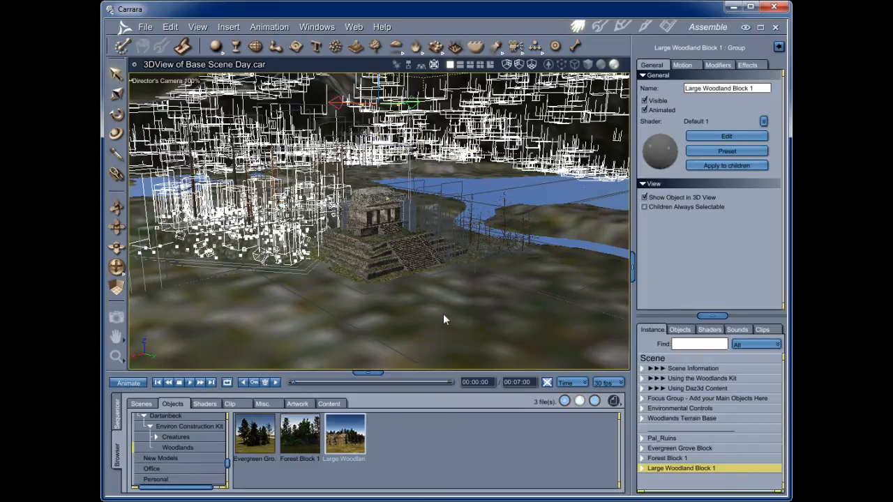
{"action": "key", "text": "0"}
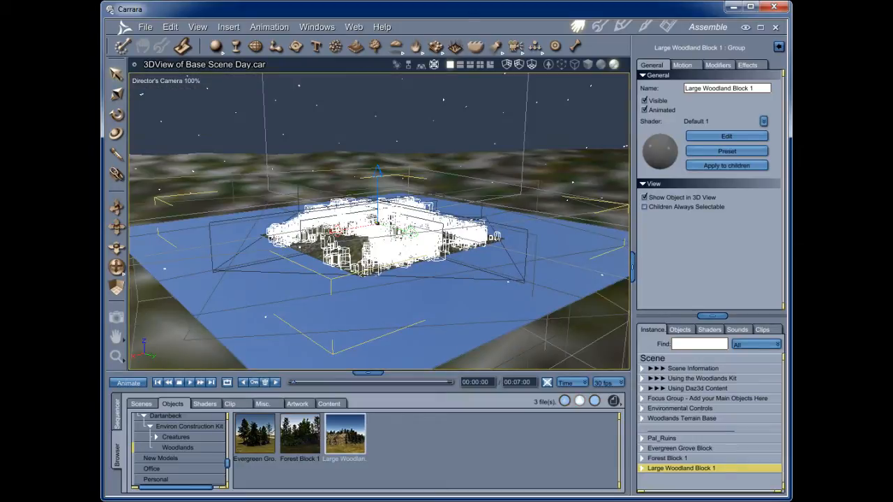
{"action": "mouse_move", "coordinate": [398, 208]}
{"action": "left_mouse_down"}
{"action": "mouse_move", "coordinate": [478, 227]}
{"action": "mouse_move", "coordinate": [460, 213]}
{"action": "mouse_move", "coordinate": [388, 203]}
{"action": "mouse_move", "coordinate": [398, 207]}
{"action": "left_mouse_up"}
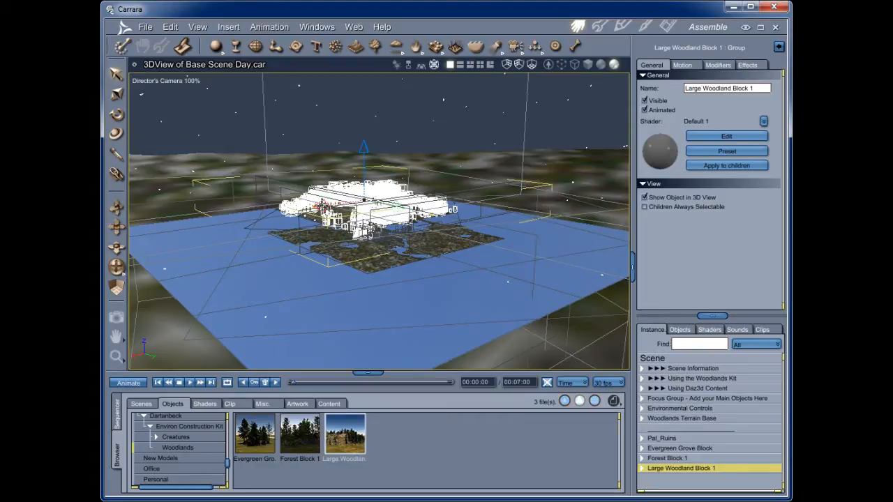
{"action": "left_click_drag", "start_coordinate": [320, 205], "coordinate": [300, 209]}
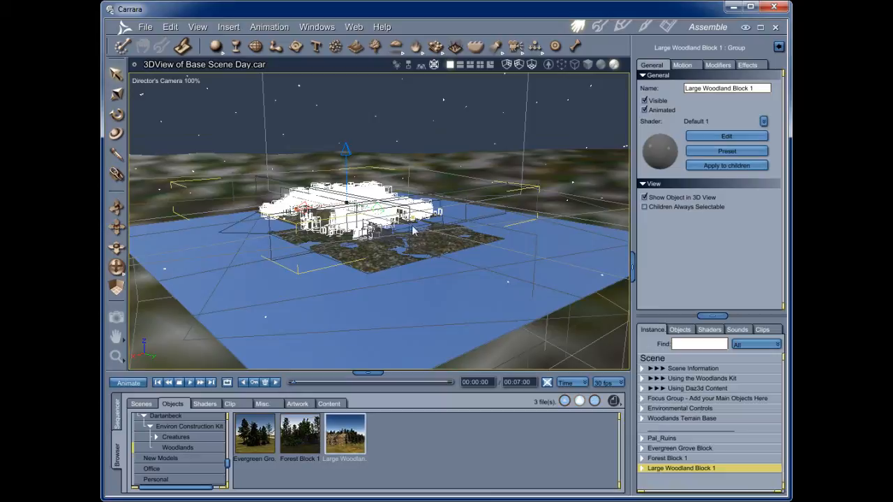
{"action": "left_click_drag", "start_coordinate": [380, 211], "coordinate": [372, 209]}
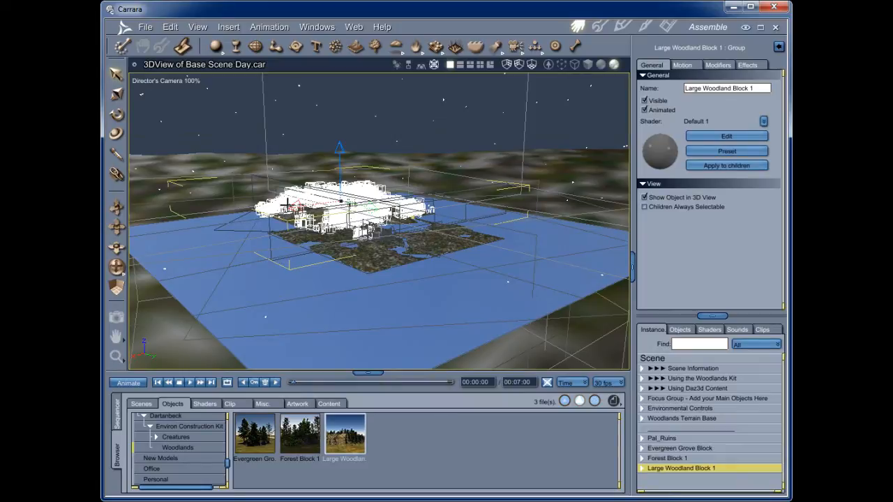
{"action": "left_click_drag", "start_coordinate": [293, 204], "coordinate": [299, 202]}
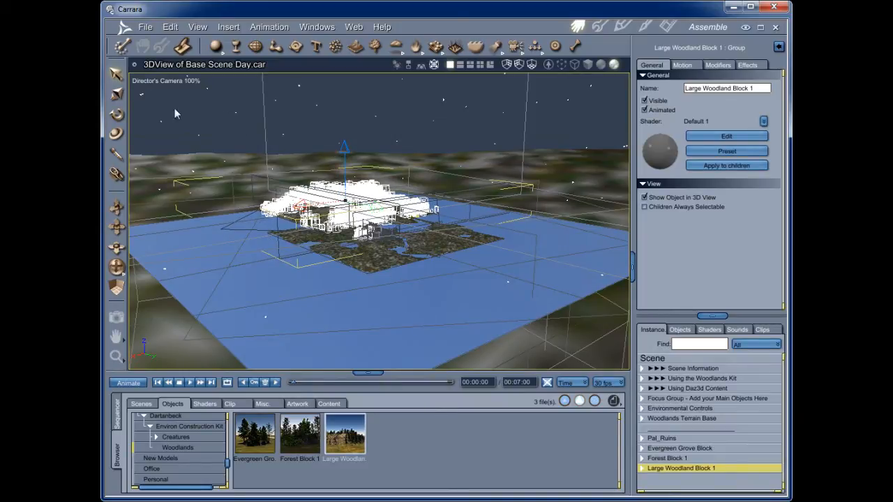
- Set the Director's Camera to Film Camera 1's position and adjust Large Woodland Block 1 so it forms a backdrop behind the ruins
{"action": "left_click", "coordinate": [169, 81]}
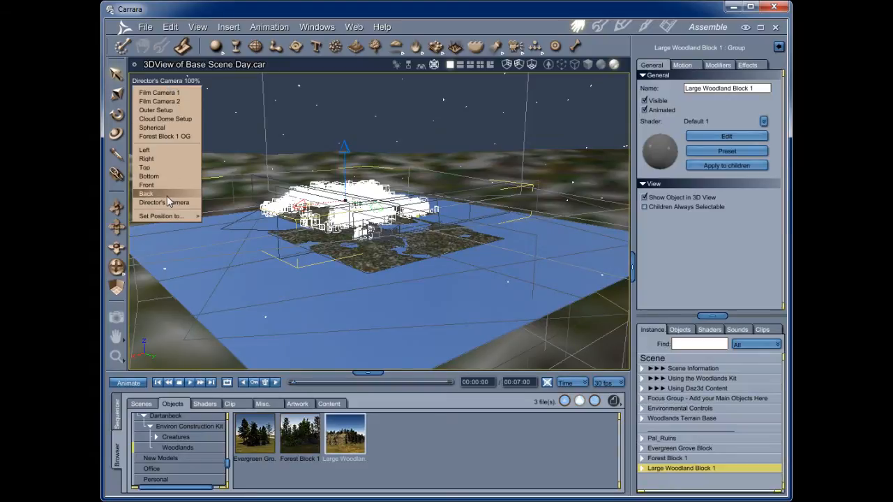
{"action": "mouse_move", "coordinate": [166, 214]}
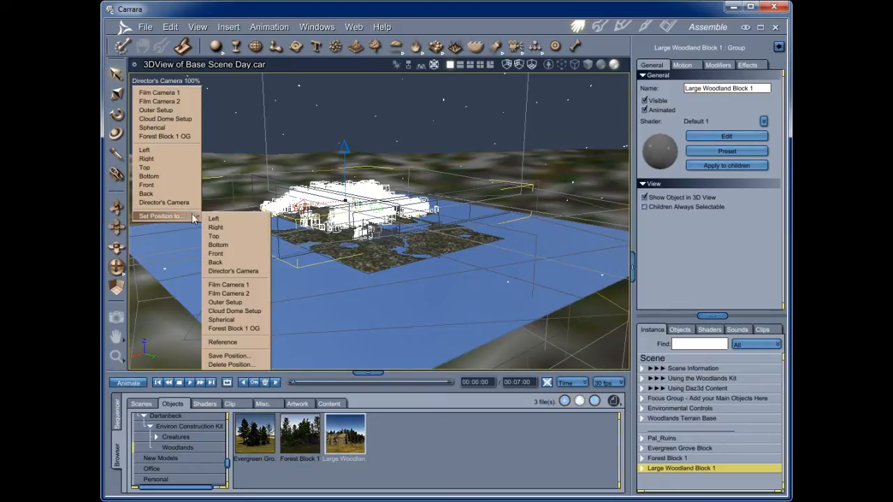
{"action": "left_click", "coordinate": [249, 286]}
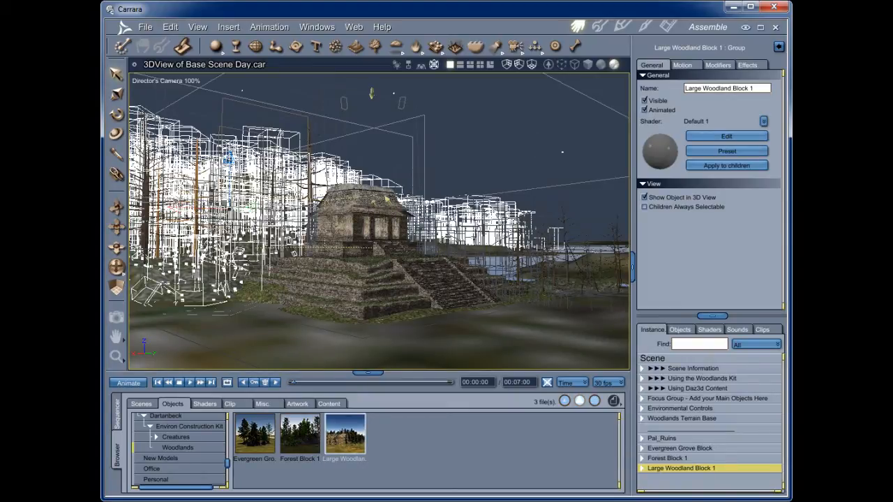
{"action": "left_click_drag", "start_coordinate": [253, 209], "coordinate": [299, 228]}
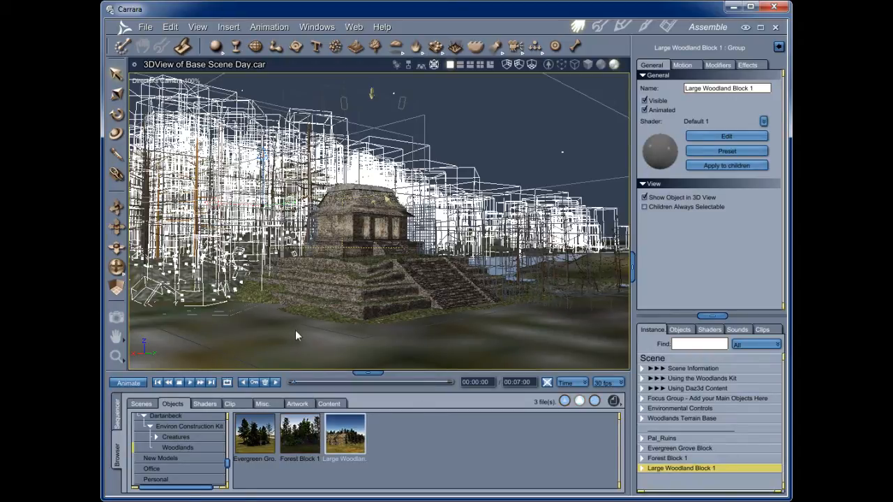
{"action": "left_click", "coordinate": [598, 27]}
{"action": "left_click", "coordinate": [577, 26]}
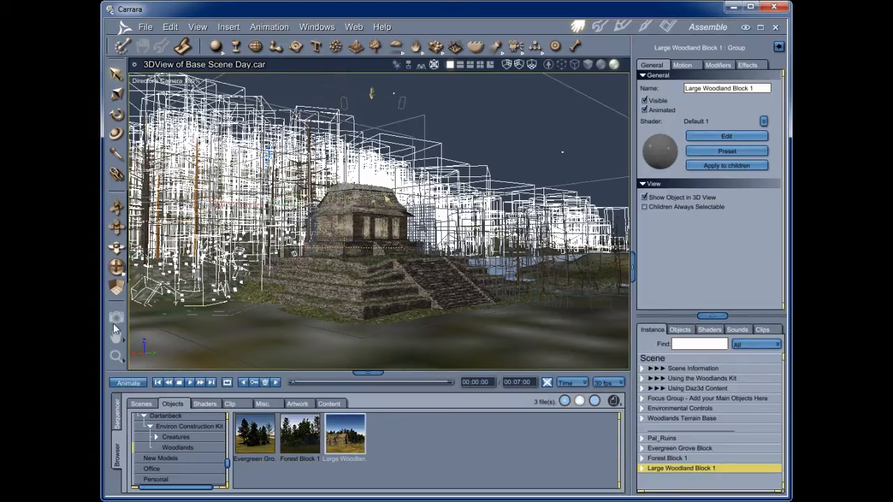
{"action": "scroll", "coordinate": [446, 332], "scroll_direction": "down", "scroll_amount": 3}
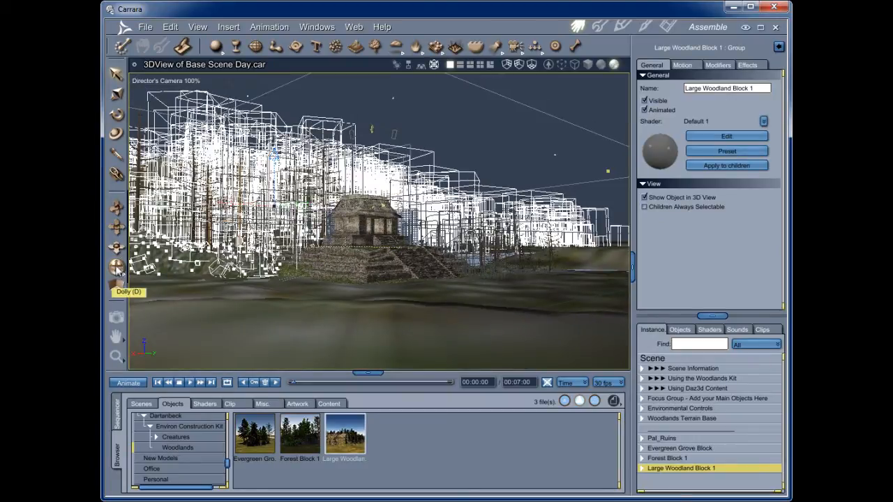
{"action": "left_click_drag", "start_coordinate": [115, 270], "coordinate": [118, 272]}
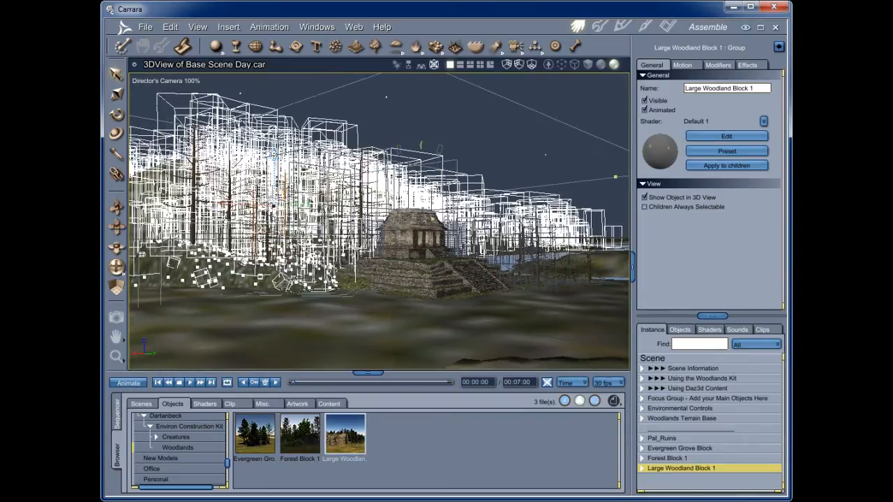
- Expand Large Woodland Block 1 and its Surface Replicator in the scene tree and look through the replicated trees
{"action": "left_click", "coordinate": [642, 471]}
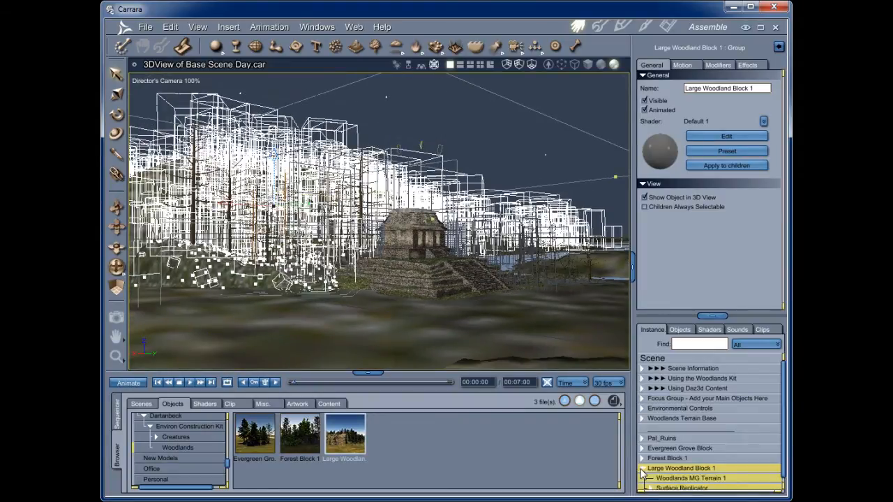
{"action": "left_click", "coordinate": [650, 479]}
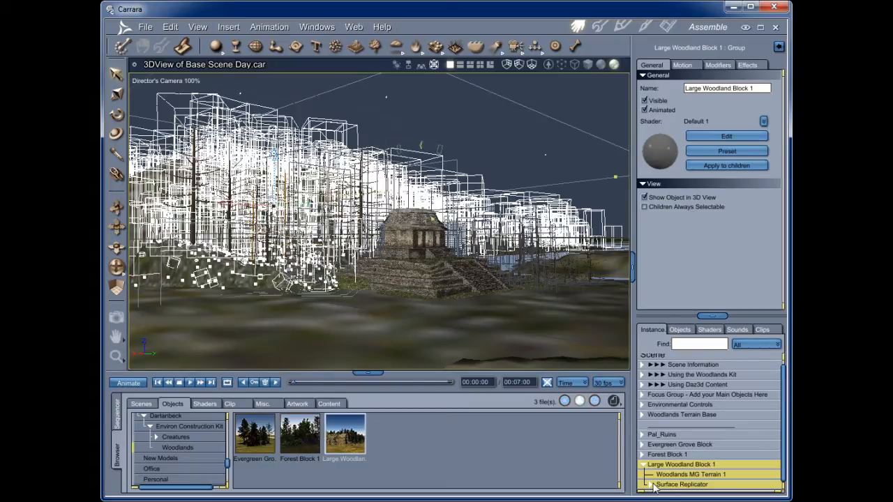
{"action": "left_click", "coordinate": [651, 484]}
{"action": "scroll", "coordinate": [712, 466], "scroll_direction": "down", "scroll_amount": 5}
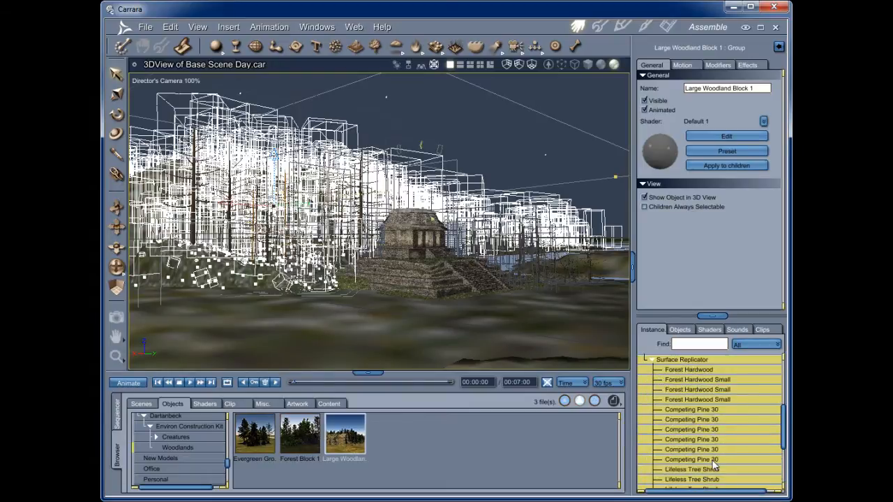
{"action": "scroll", "coordinate": [712, 465], "scroll_direction": "down", "scroll_amount": 3}
{"action": "scroll", "coordinate": [712, 465], "scroll_direction": "up", "scroll_amount": 5}
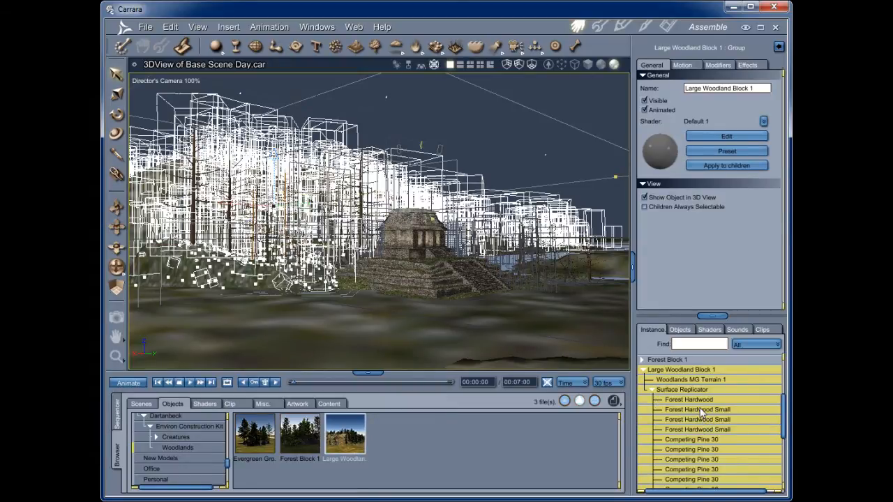
- Inspect the individual Forest Hardwood Small trees in the Surface Replicator and look over the remaining tree entries
{"action": "left_click", "coordinate": [701, 411]}
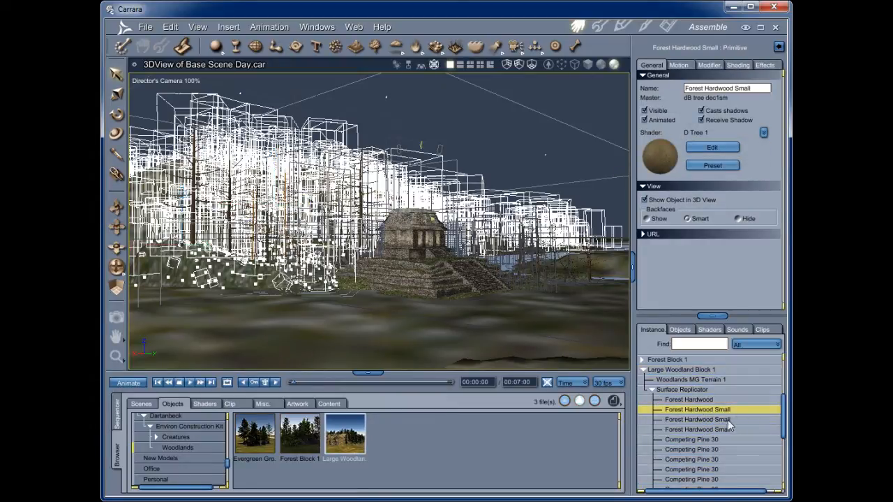
{"action": "left_click", "coordinate": [698, 419]}
{"action": "left_click", "coordinate": [724, 430]}
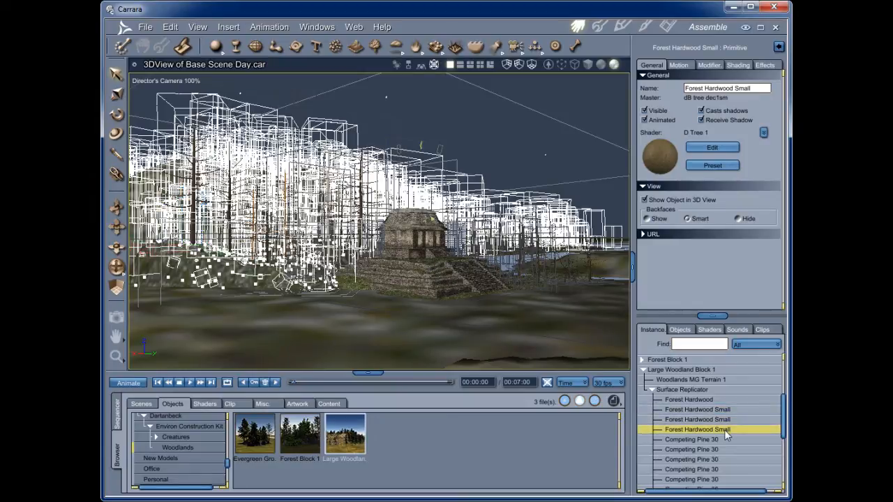
{"action": "left_click", "coordinate": [694, 411]}
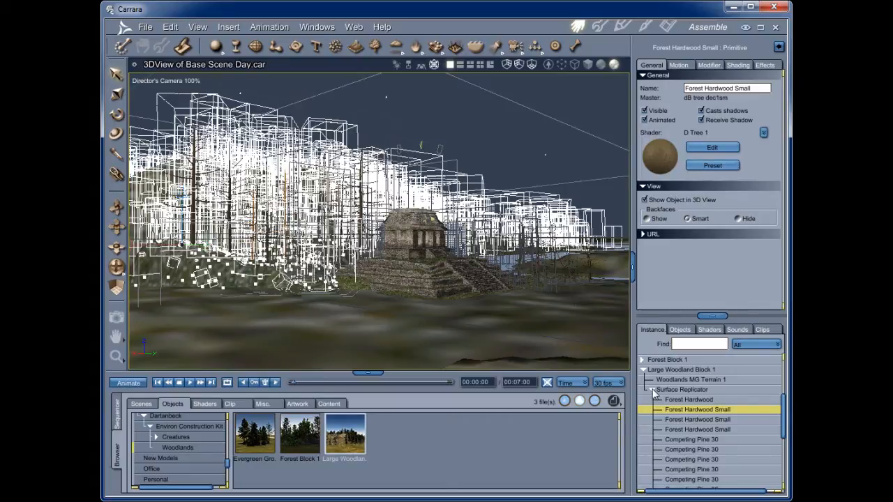
{"action": "left_click", "coordinate": [651, 390]}
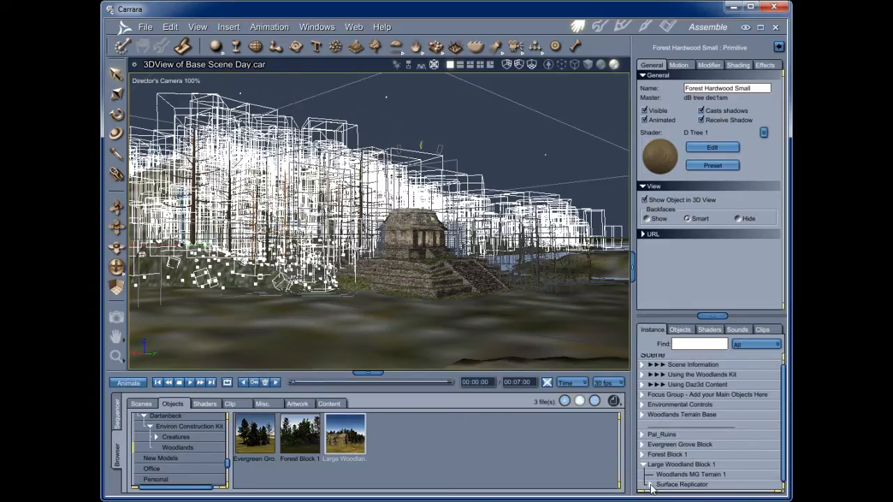
{"action": "scroll", "coordinate": [706, 439], "scroll_direction": "down", "scroll_amount": 4}
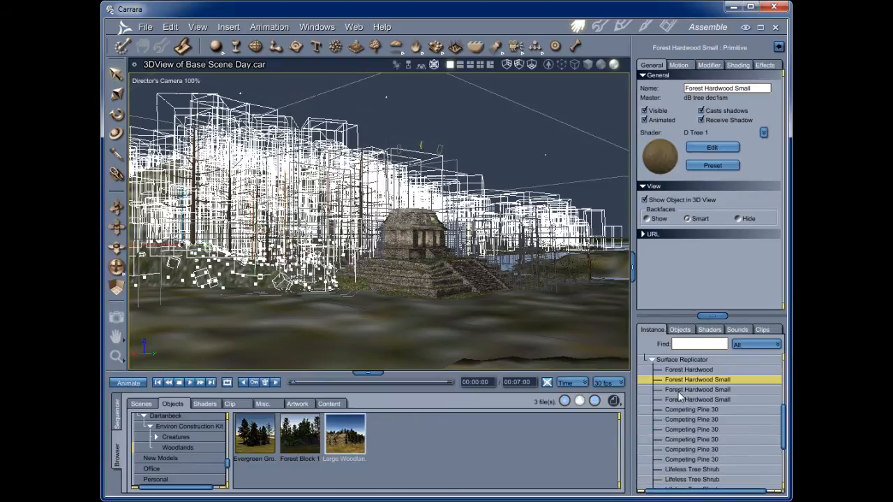
{"action": "scroll", "coordinate": [694, 451], "scroll_direction": "down", "scroll_amount": 3}
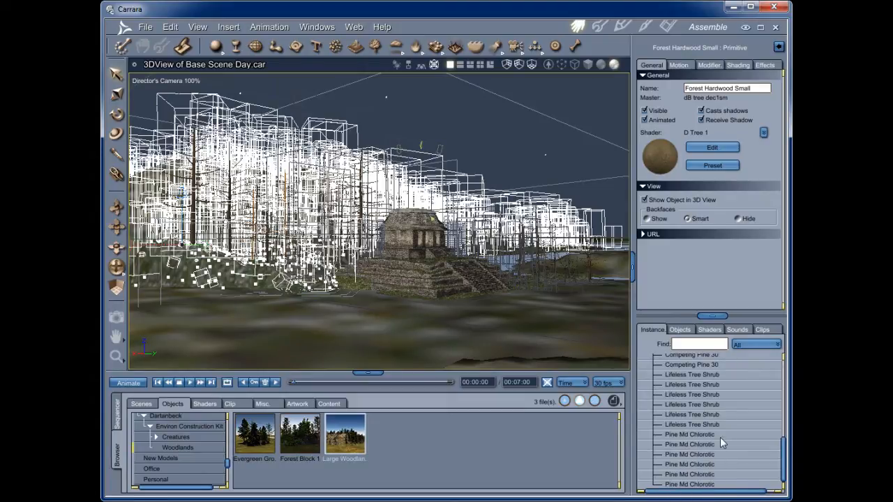
- Select all the Pine Md Chlorotic trees in the Surface Replicator to inspect their shared settings
{"action": "left_click_drag", "start_coordinate": [728, 435], "coordinate": [722, 481]}
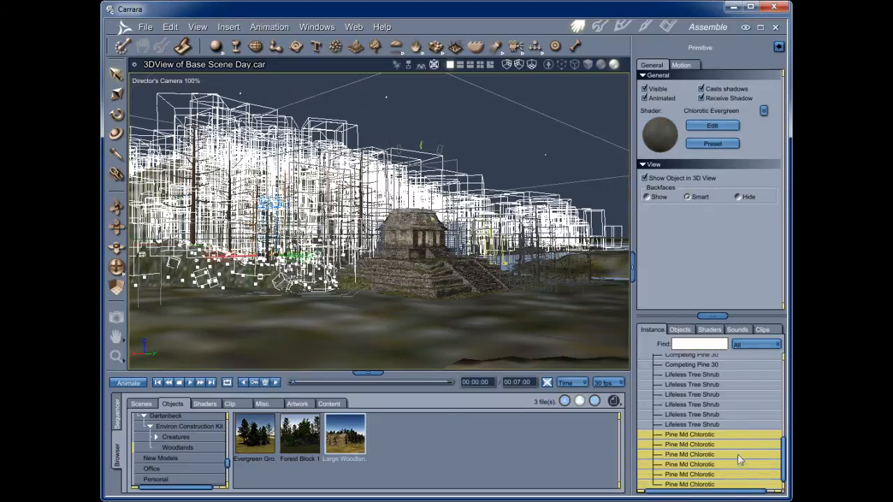
{"action": "scroll", "coordinate": [737, 454], "scroll_direction": "up", "scroll_amount": 2}
{"action": "scroll", "coordinate": [737, 452], "scroll_direction": "down", "scroll_amount": 2}
{"action": "scroll", "coordinate": [722, 479], "scroll_direction": "up", "scroll_amount": 3}
{"action": "scroll", "coordinate": [721, 477], "scroll_direction": "down", "scroll_amount": 3}
{"action": "scroll", "coordinate": [714, 465], "scroll_direction": "up", "scroll_amount": 1}
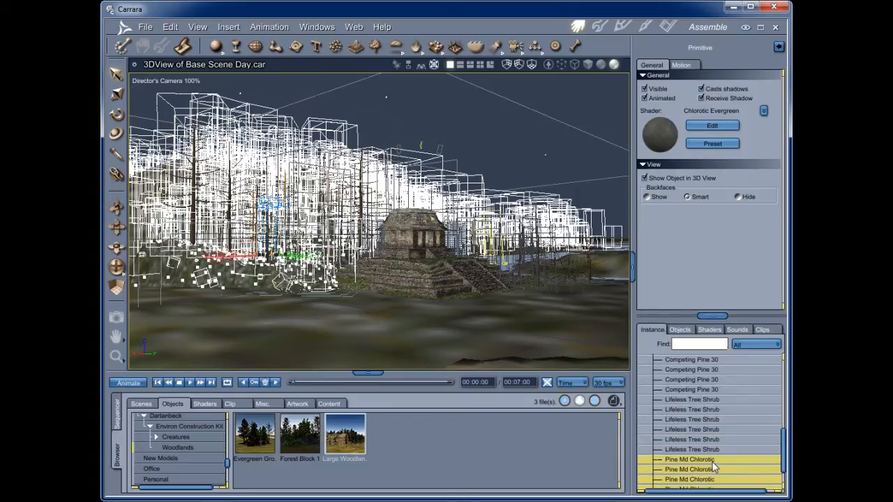
{"action": "scroll", "coordinate": [707, 469], "scroll_direction": "down", "scroll_amount": 1}
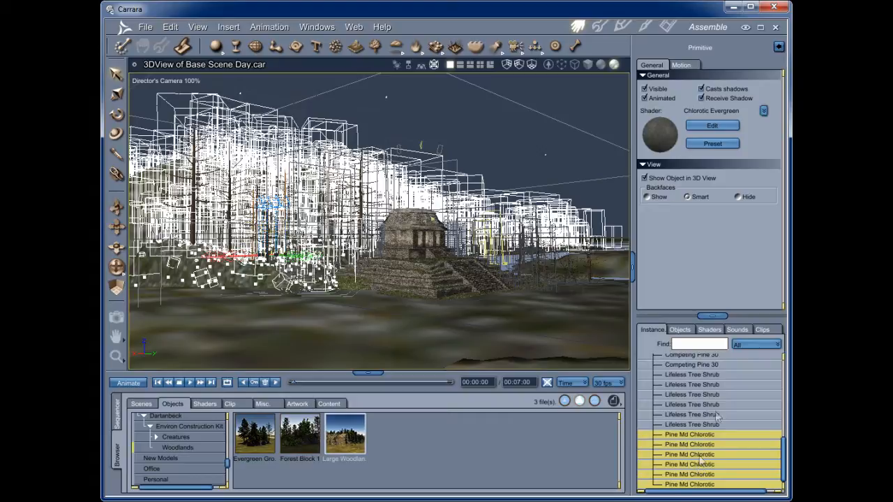
- Select all the Lifeless Tree Shrub objects in the Surface Replicator to inspect their shared shader settings
{"action": "scroll", "coordinate": [714, 431], "scroll_direction": "up", "scroll_amount": 1}
{"action": "left_click_drag", "start_coordinate": [728, 399], "coordinate": [719, 450]}
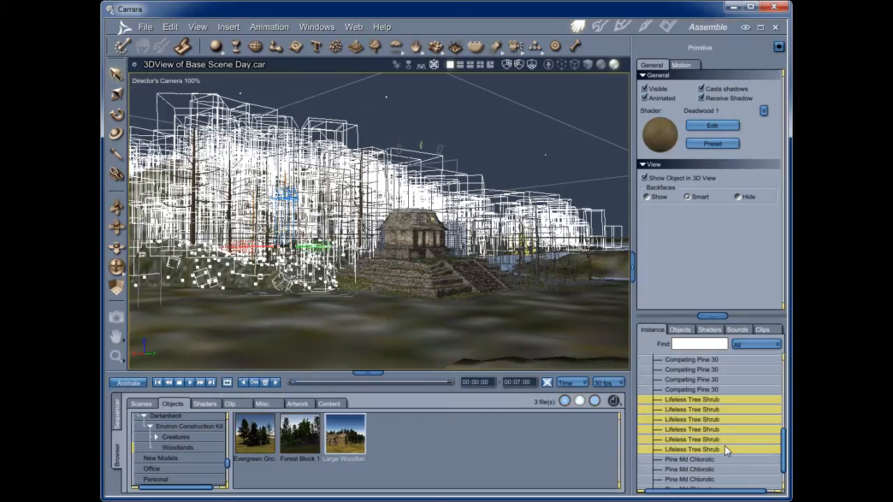
{"action": "scroll", "coordinate": [724, 447], "scroll_direction": "up", "scroll_amount": 1}
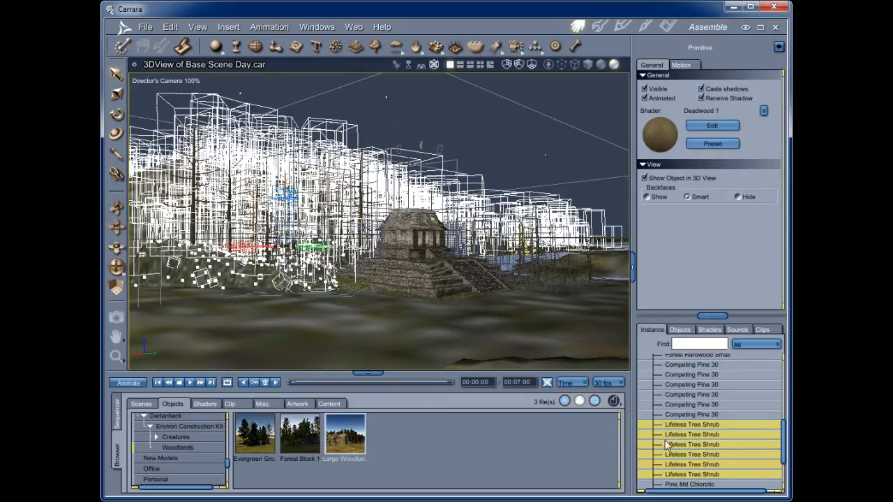
{"action": "scroll", "coordinate": [691, 449], "scroll_direction": "down", "scroll_amount": 5}
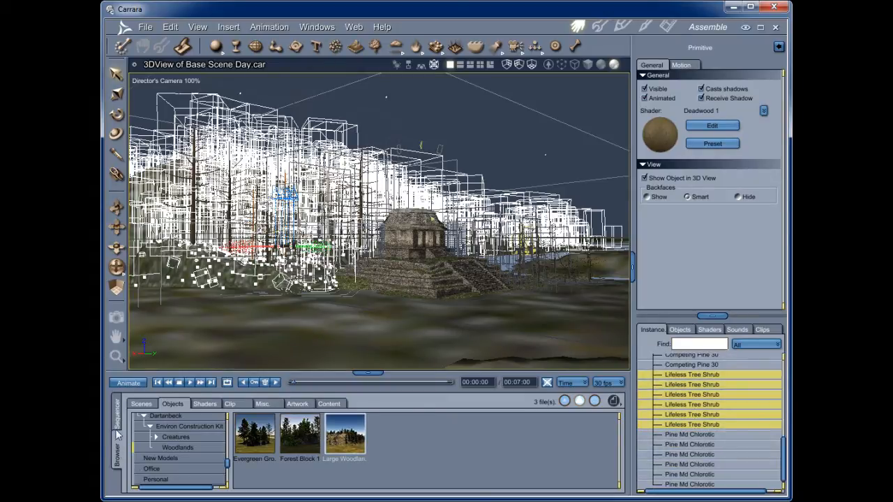
{"action": "scroll", "coordinate": [701, 429], "scroll_direction": "up", "scroll_amount": 3}
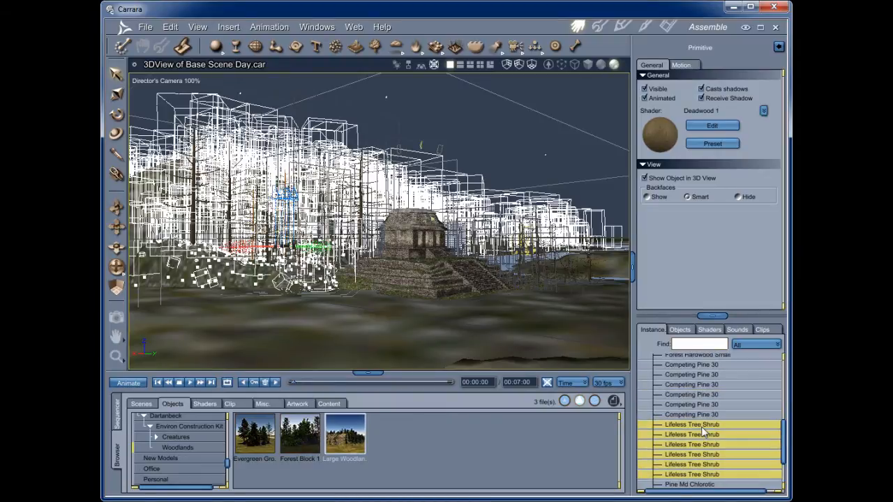
- Inspect the Competing Pine 30 trees as a group, followed by a single Forest Hardwood Small tree
{"action": "scroll", "coordinate": [702, 426], "scroll_direction": "up", "scroll_amount": 1}
{"action": "left_click_drag", "start_coordinate": [725, 388], "coordinate": [723, 445]}
{"action": "scroll", "coordinate": [722, 445], "scroll_direction": "up", "scroll_amount": 4}
{"action": "scroll", "coordinate": [723, 445], "scroll_direction": "down", "scroll_amount": 2}
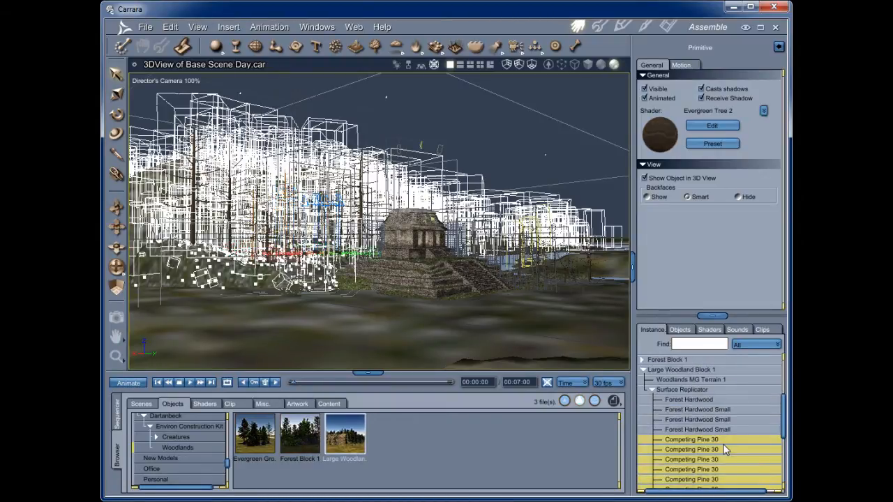
{"action": "scroll", "coordinate": [708, 422], "scroll_direction": "down", "scroll_amount": 1}
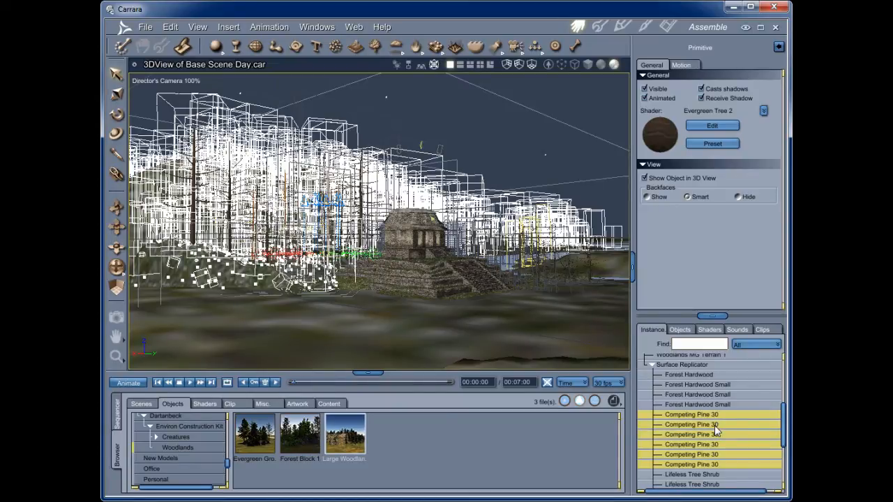
{"action": "left_click", "coordinate": [714, 404]}
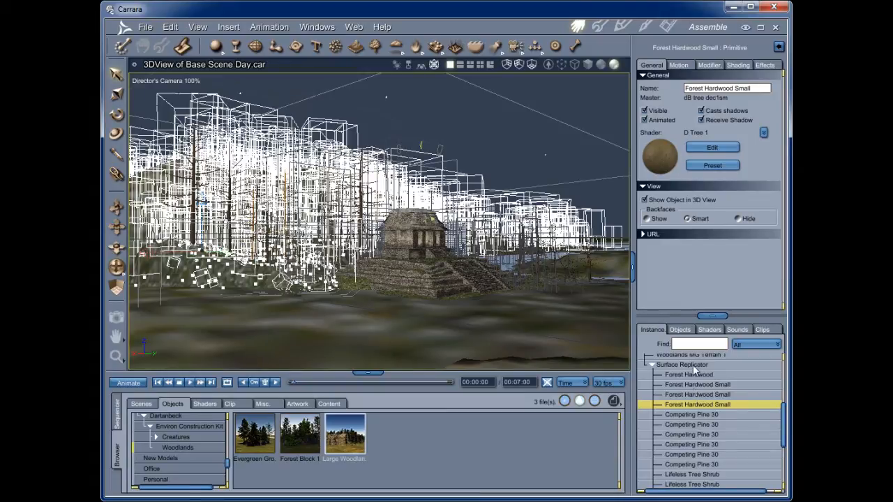
{"action": "left_click", "coordinate": [713, 424]}
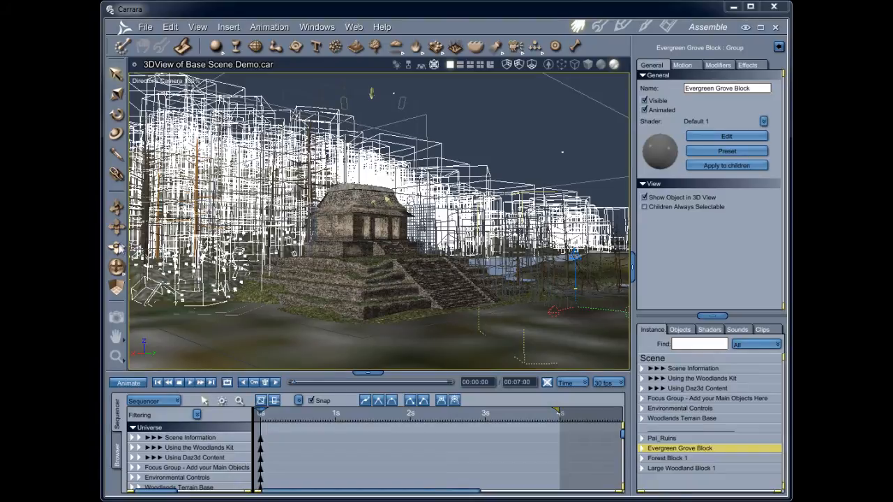
- Duplicate the Evergreen Grove Block
{"action": "scroll", "coordinate": [443, 274], "scroll_direction": "down", "scroll_amount": 5}
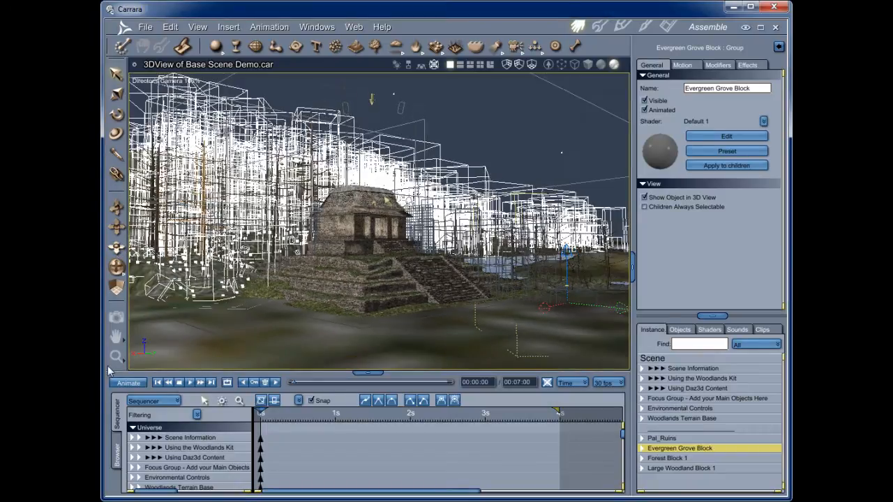
{"action": "scroll", "coordinate": [443, 305], "scroll_direction": "down", "scroll_amount": 1}
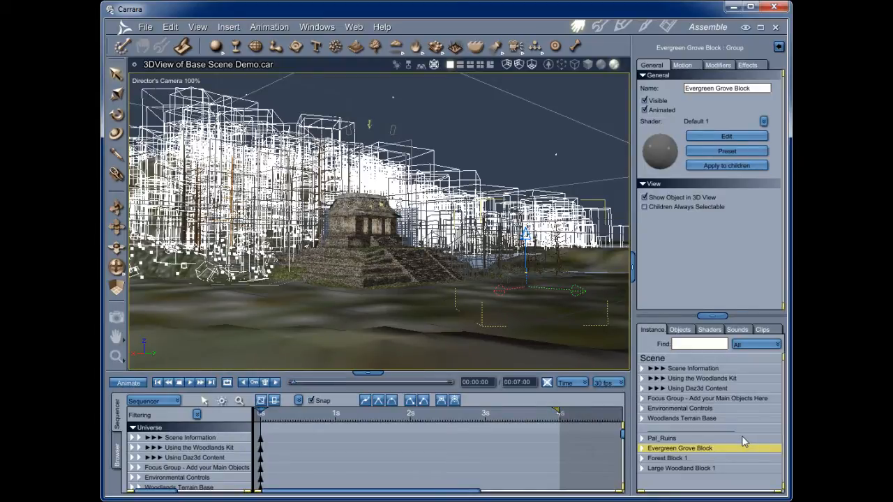
{"action": "key", "text": "ctrl+d"}
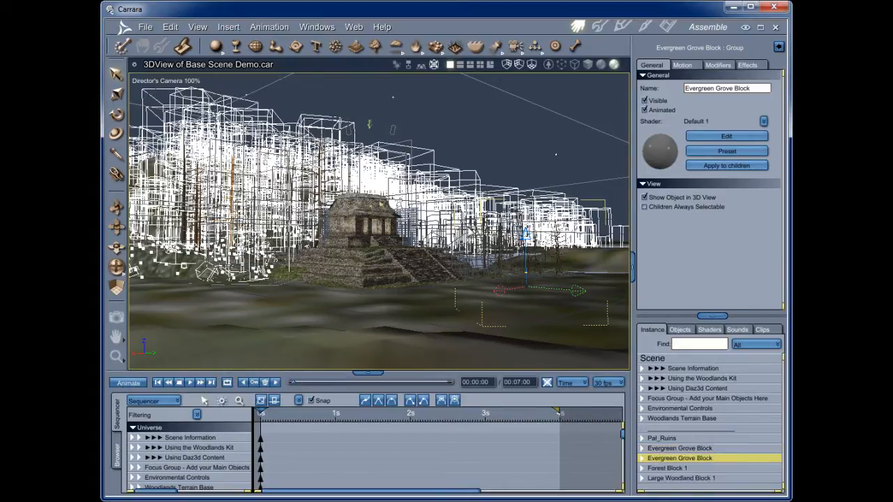
{"action": "left_click", "coordinate": [174, 30]}
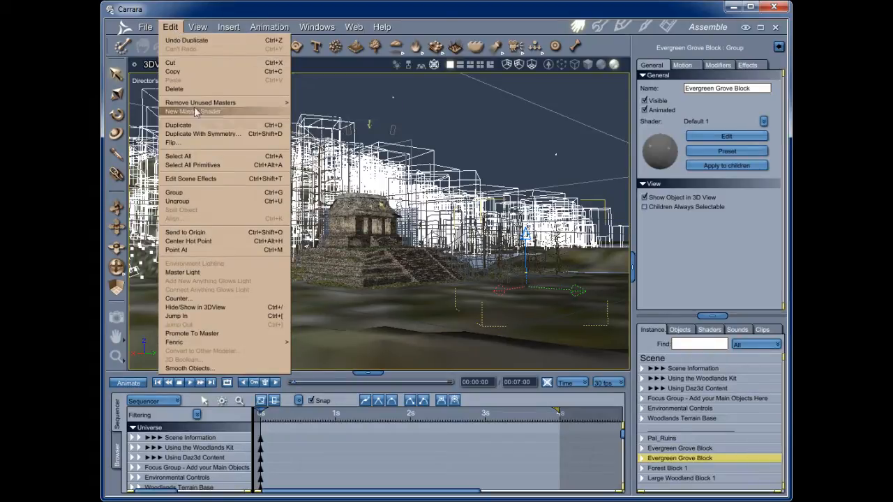
{"action": "left_click", "coordinate": [170, 27]}
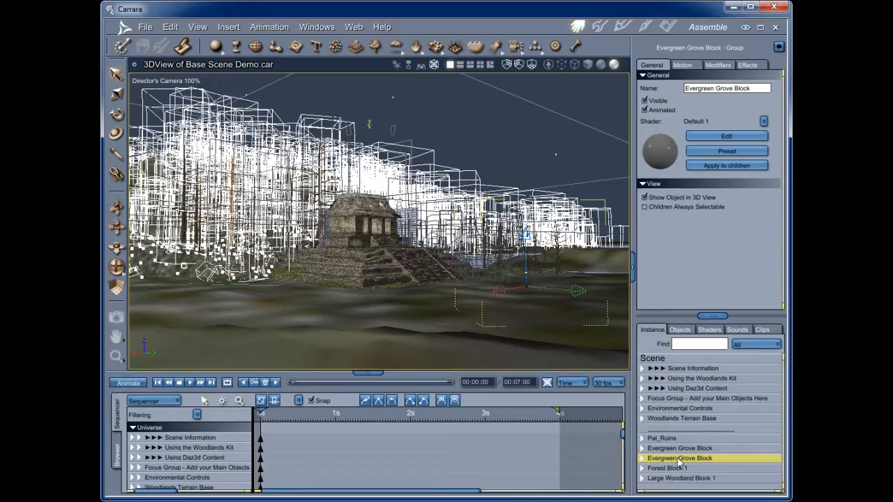
- Move the duplicated Evergreen Grove Block forward on the staircase side of the ruins and rotate it about its vertical axis
{"action": "left_click_drag", "start_coordinate": [489, 297], "coordinate": [428, 314]}
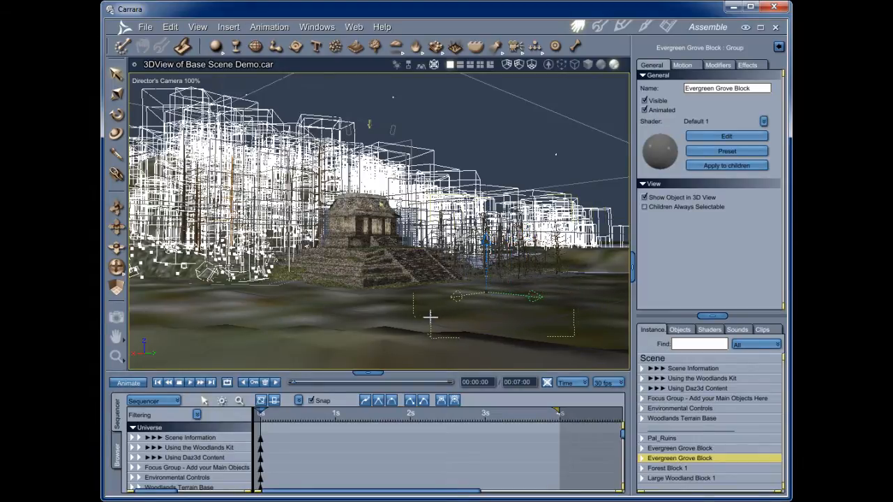
{"action": "left_click_drag", "start_coordinate": [512, 299], "coordinate": [618, 328]}
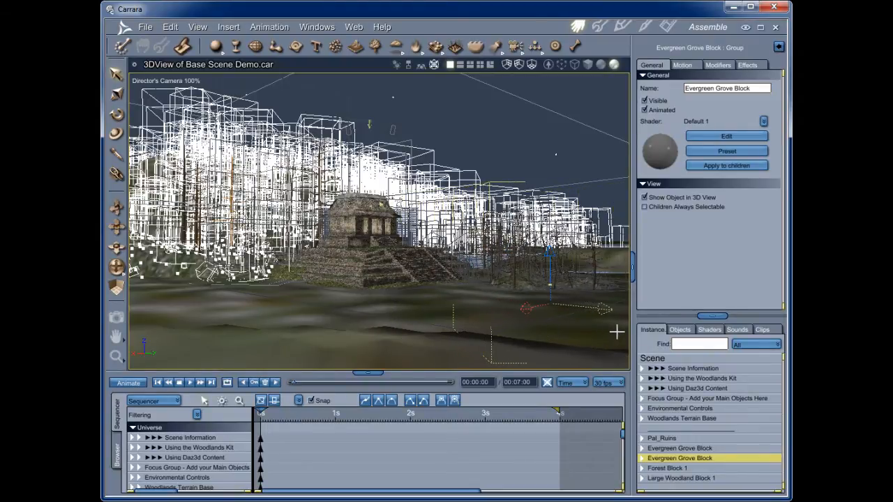
{"action": "left_click_drag", "start_coordinate": [605, 307], "coordinate": [615, 309]}
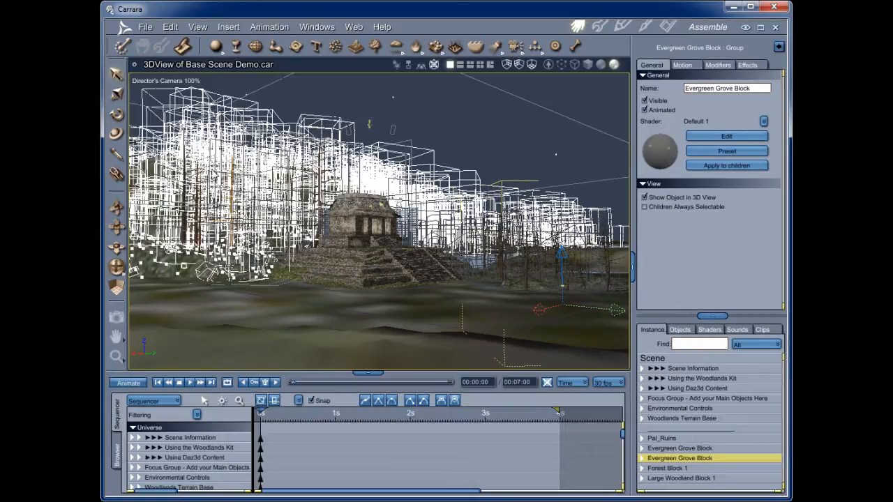
{"action": "left_click", "coordinate": [117, 114]}
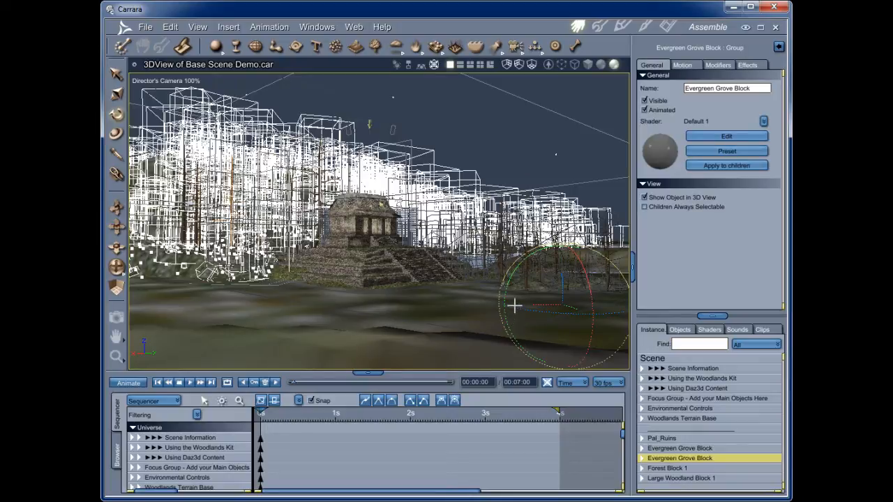
{"action": "left_click_drag", "start_coordinate": [534, 342], "coordinate": [572, 395]}
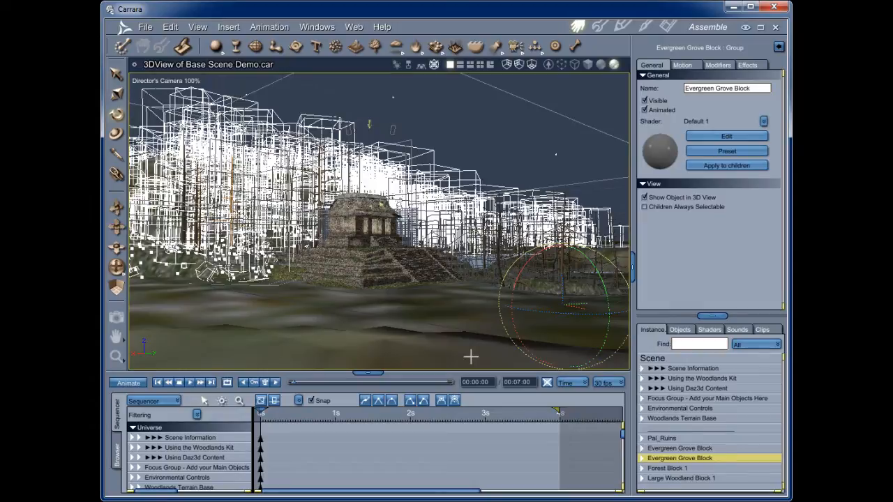
{"action": "left_click", "coordinate": [116, 74]}
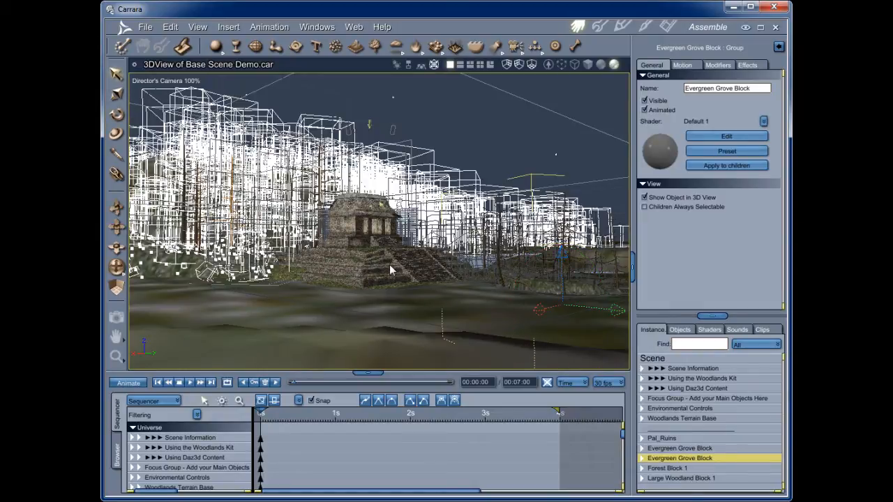
- Duplicate the rotated Evergreen Grove Block again and move the copy to the opposite side of the ruins, in front of the large woodland
{"action": "key", "text": "ctrl+d"}
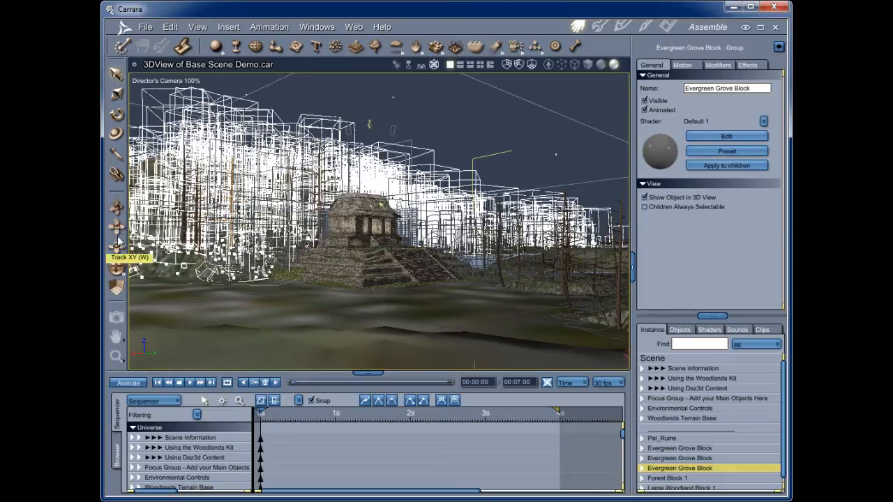
{"action": "left_click_drag", "start_coordinate": [117, 250], "coordinate": [121, 356]}
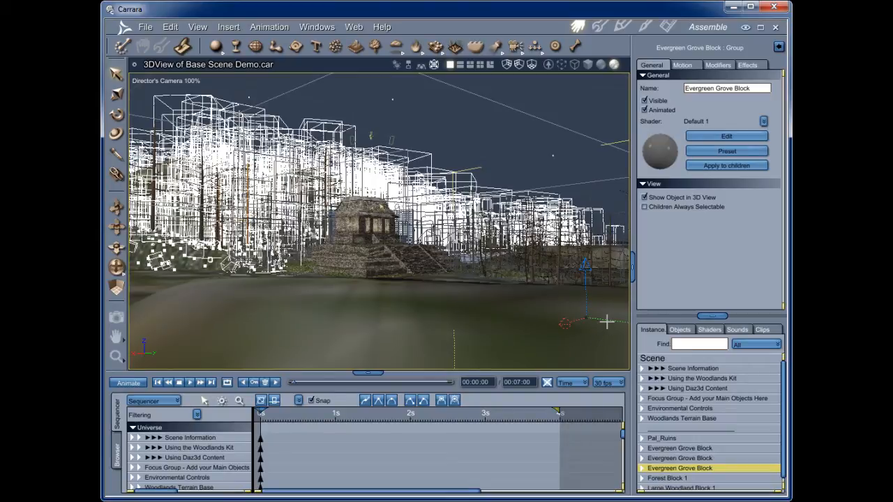
{"action": "left_click_drag", "start_coordinate": [555, 319], "coordinate": [180, 311]}
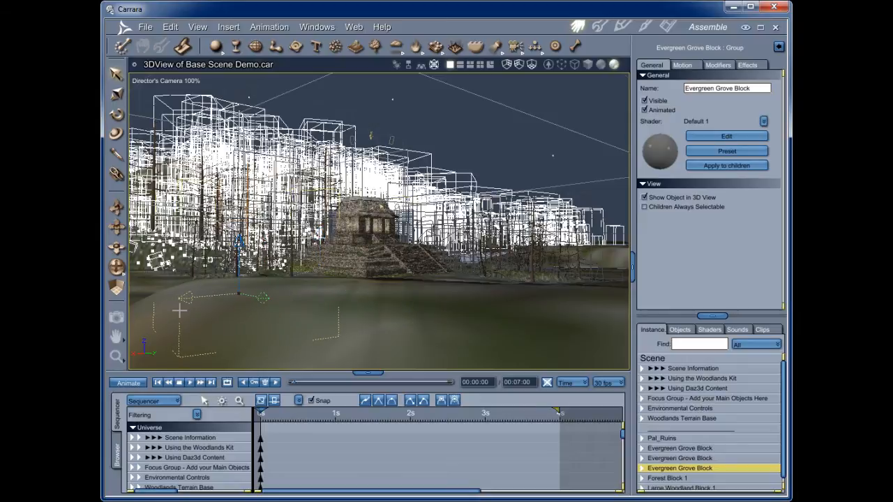
- Match the Director's Camera to the Film Camera 1 position and pull it back to show more ground in front of the ruins
{"action": "left_click", "coordinate": [160, 82]}
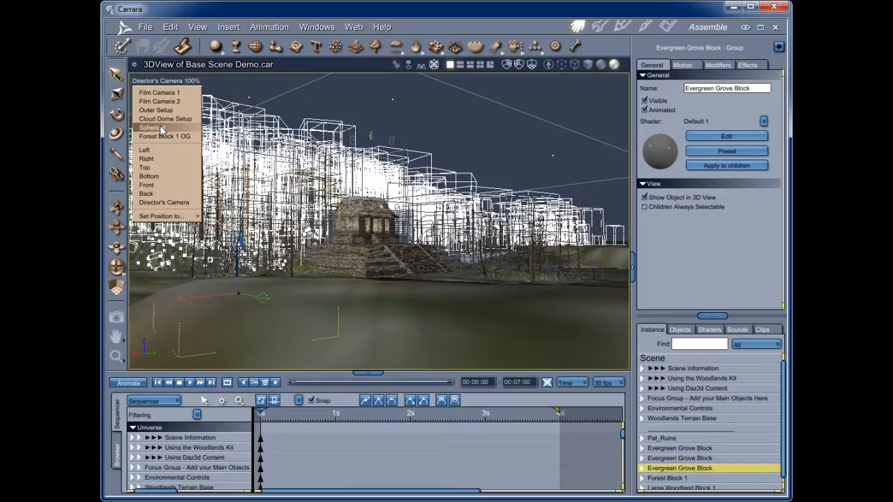
{"action": "mouse_move", "coordinate": [168, 216]}
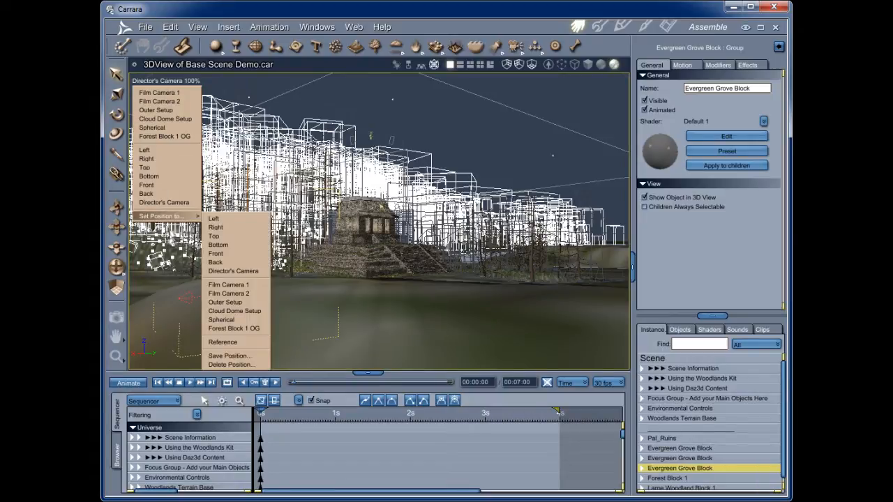
{"action": "left_click", "coordinate": [247, 283]}
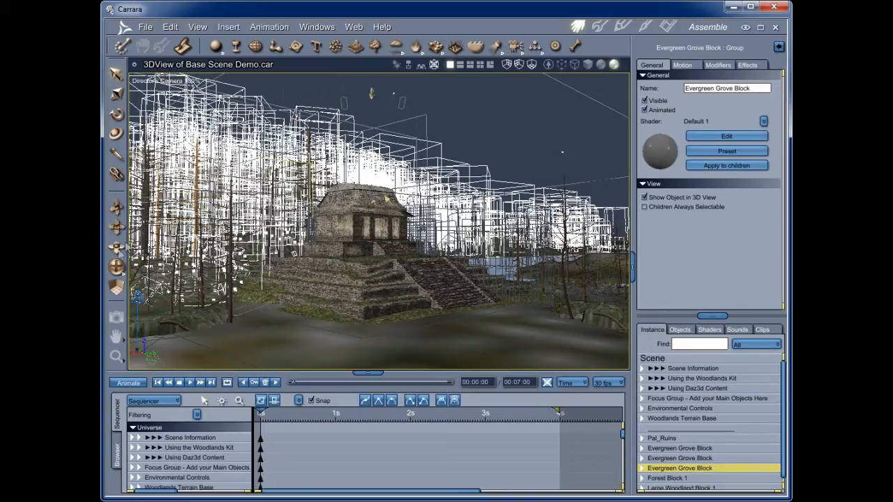
{"action": "left_click_drag", "start_coordinate": [115, 251], "coordinate": [166, 263]}
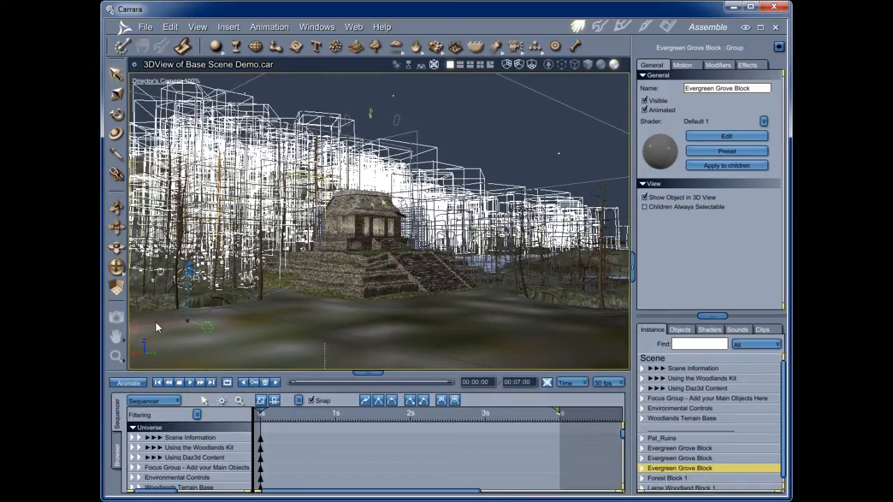
- Reposition the newest Evergreen Grove Block in the foreground beside the ruins, rotating it about its vertical axis and raising it slightly
{"action": "left_click_drag", "start_coordinate": [127, 330], "coordinate": [82, 343]}
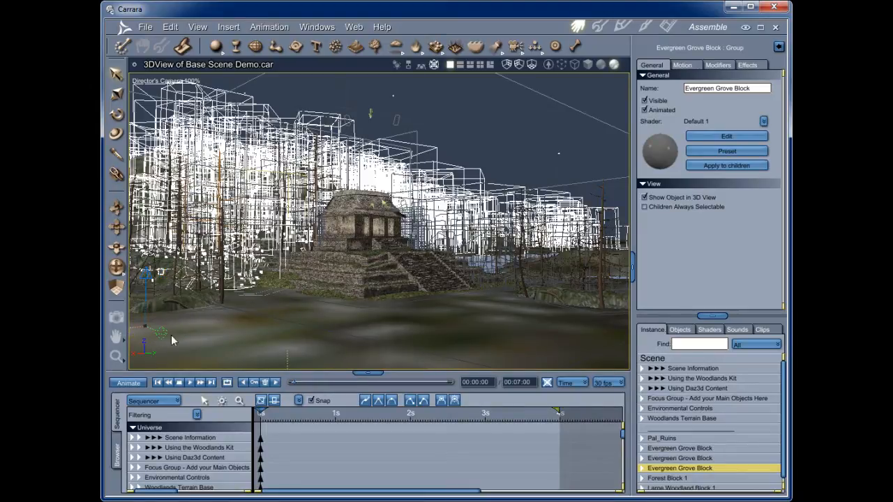
{"action": "left_click_drag", "start_coordinate": [159, 334], "coordinate": [176, 355]}
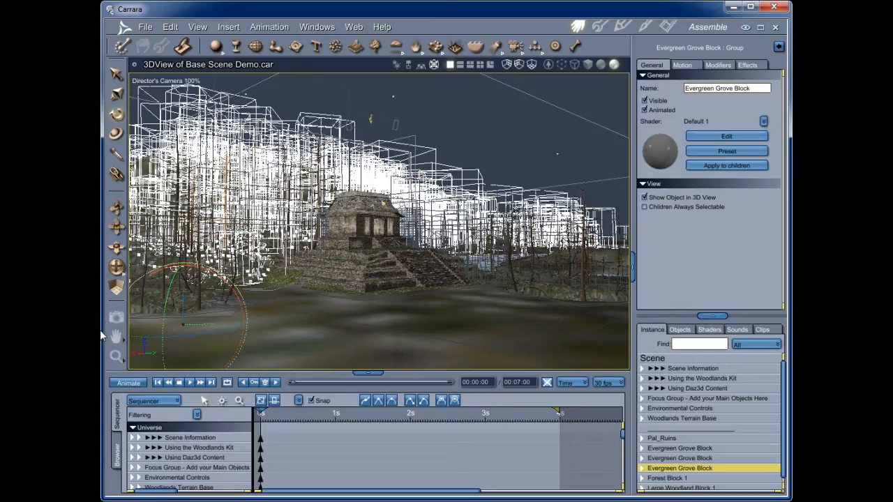
{"action": "left_click", "coordinate": [119, 75]}
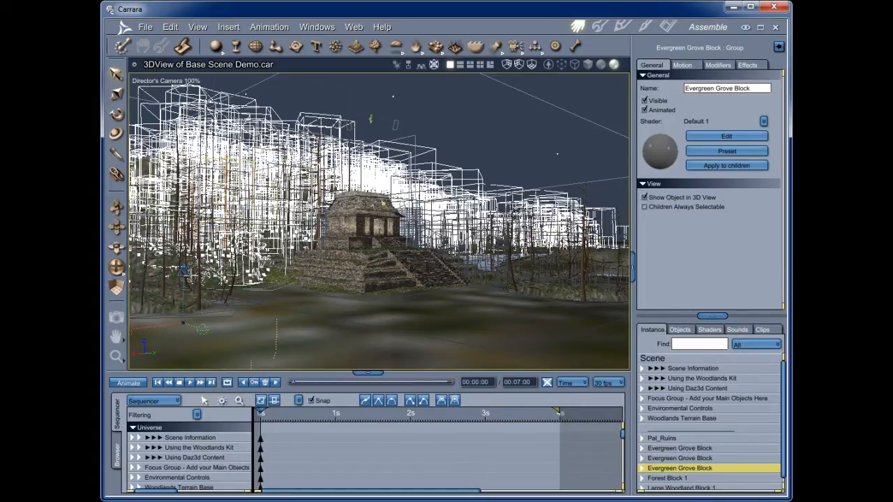
{"action": "left_click_drag", "start_coordinate": [183, 274], "coordinate": [183, 272]}
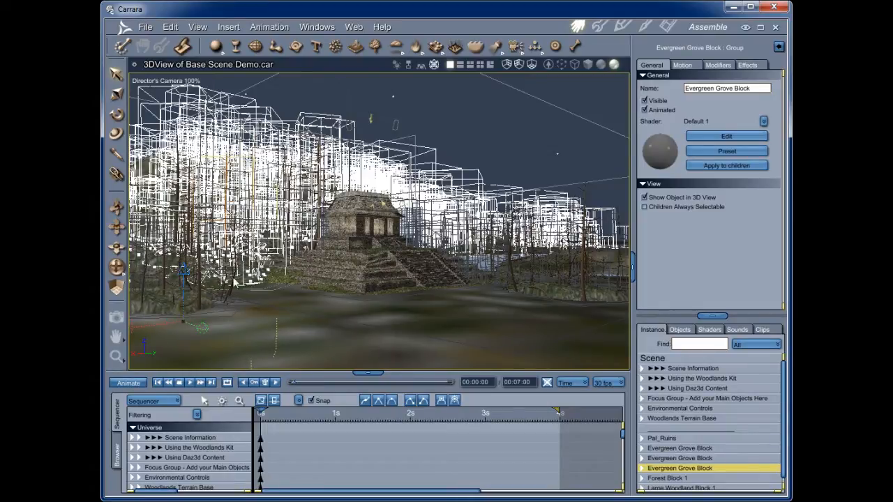
{"action": "left_click_drag", "start_coordinate": [203, 329], "coordinate": [215, 333]}
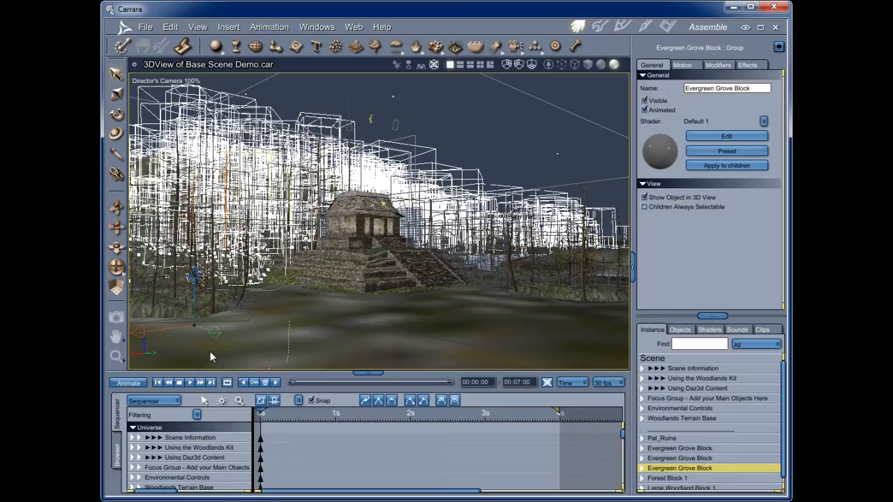
- Check the block's placement through Film Camera 1, then nudge it slightly toward the ruins and raise it a little in the Director's Camera view
{"action": "left_click", "coordinate": [148, 82]}
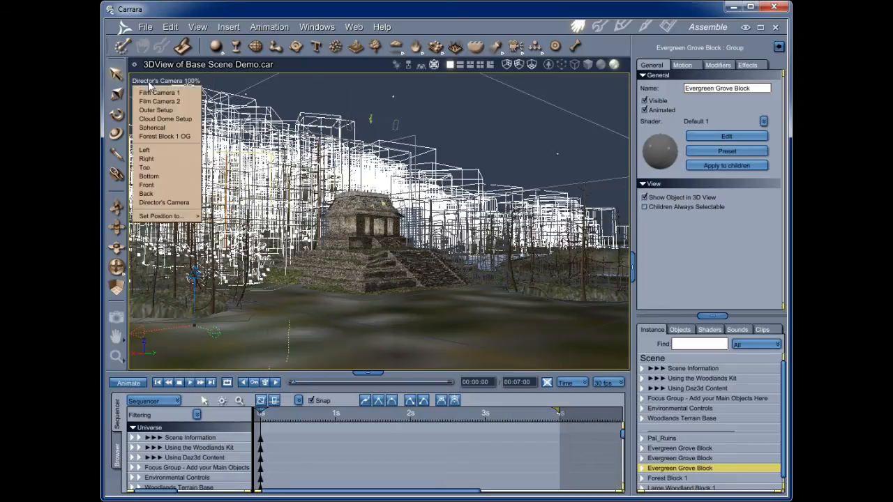
{"action": "left_click", "coordinate": [149, 93]}
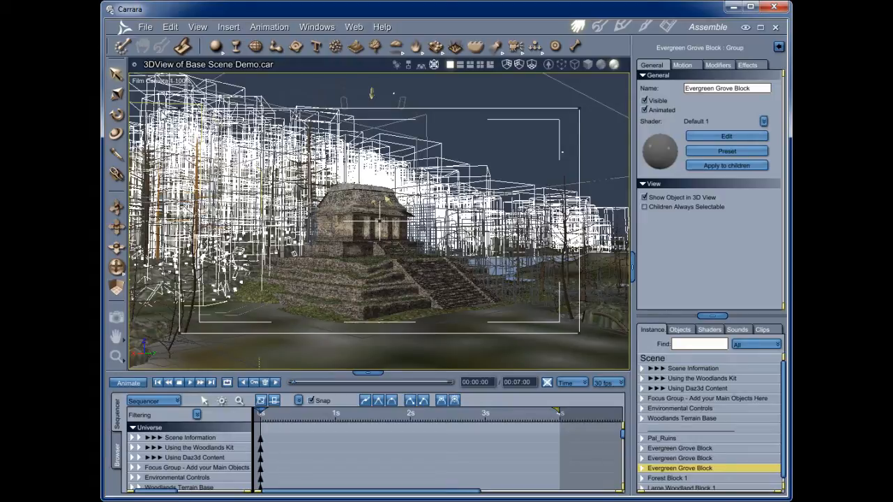
{"action": "left_click", "coordinate": [156, 83]}
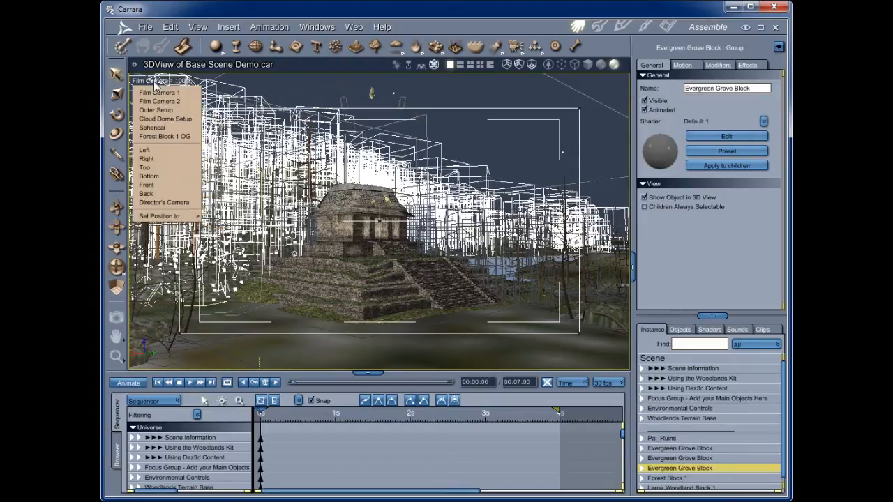
{"action": "left_click", "coordinate": [164, 202]}
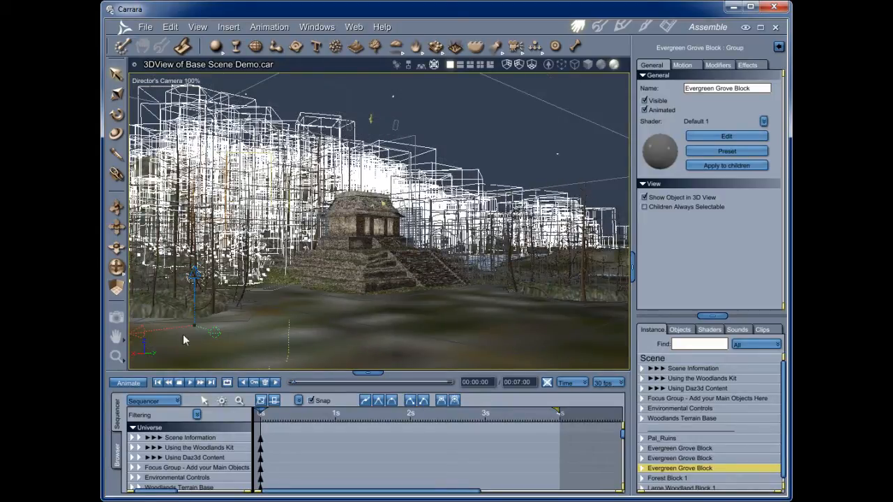
{"action": "left_click_drag", "start_coordinate": [143, 334], "coordinate": [148, 334]}
{"action": "left_click_drag", "start_coordinate": [222, 336], "coordinate": [224, 335]}
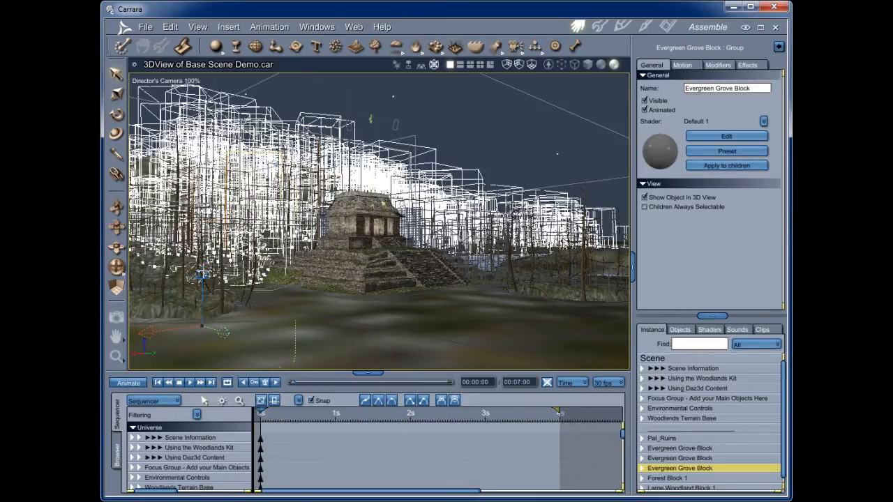
{"action": "left_click_drag", "start_coordinate": [202, 274], "coordinate": [203, 271]}
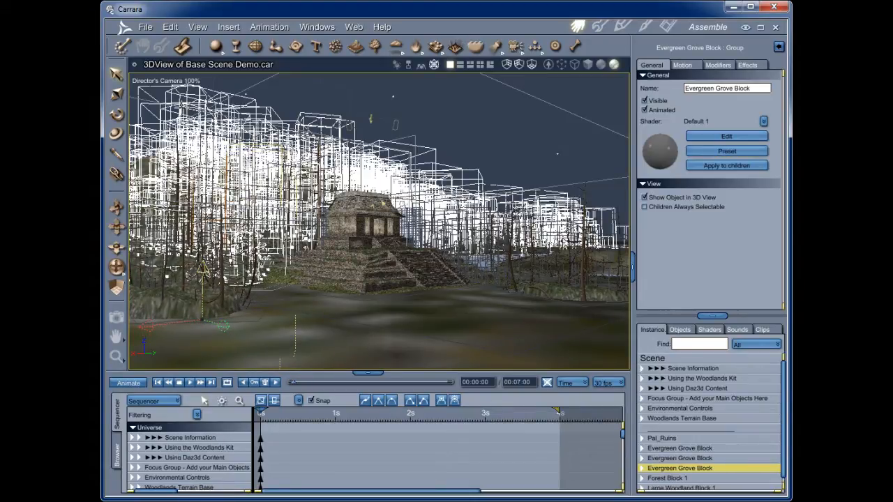
- Render the scene from Film Camera 1 and enlarge the area showing the render
{"action": "left_click", "coordinate": [159, 82]}
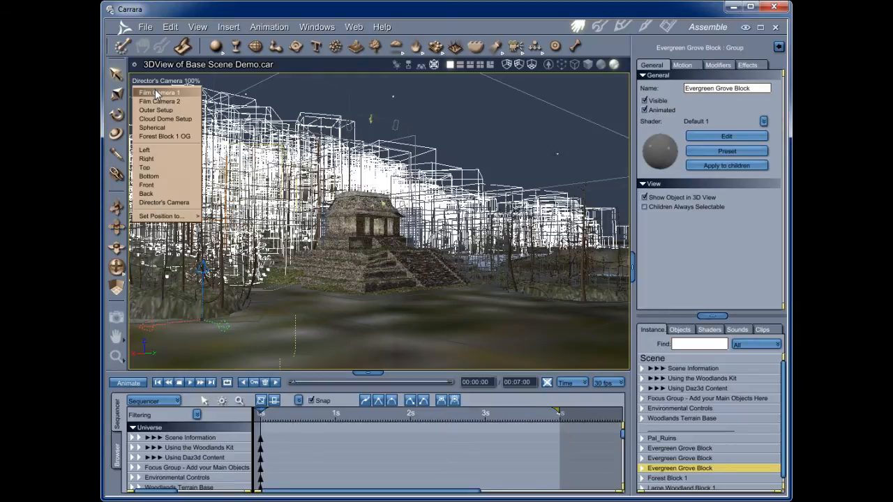
{"action": "left_click", "coordinate": [157, 93]}
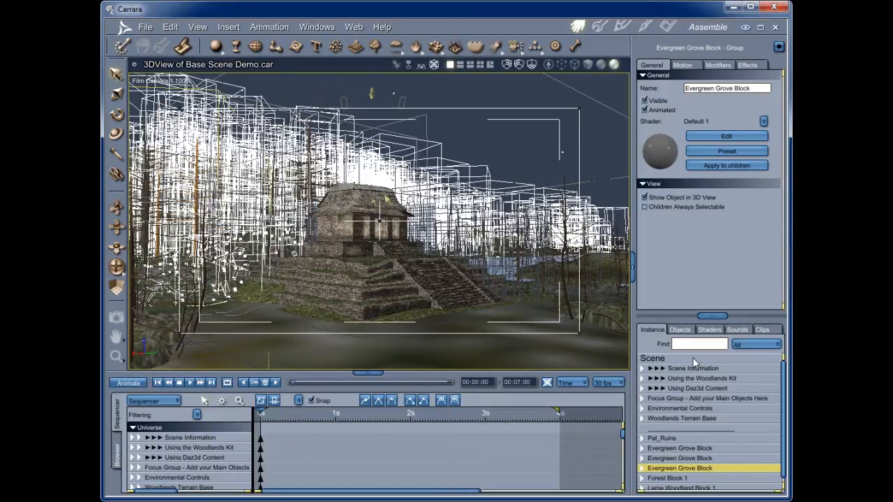
{"action": "key", "text": "ctrl+r"}
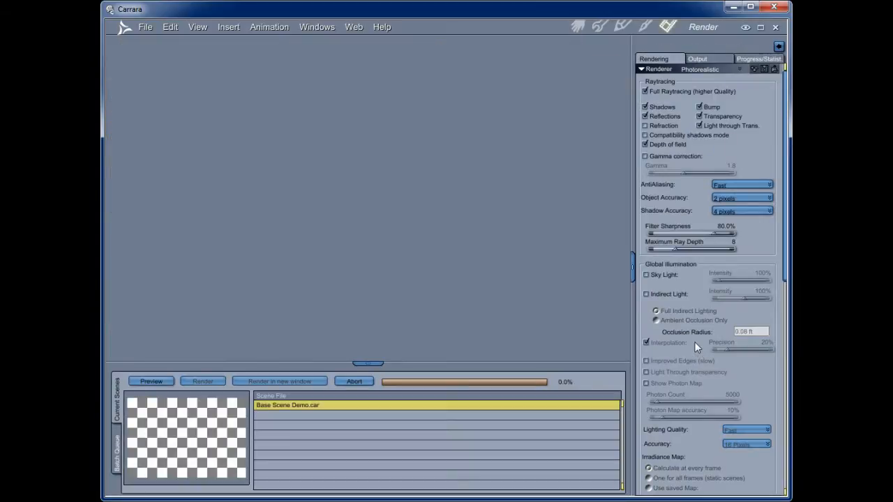
{"action": "left_click_drag", "start_coordinate": [304, 111], "coordinate": [260, 66]}
{"action": "left_click_drag", "start_coordinate": [436, 260], "coordinate": [623, 357]}
{"action": "left_click_drag", "start_coordinate": [374, 370], "coordinate": [374, 423]}
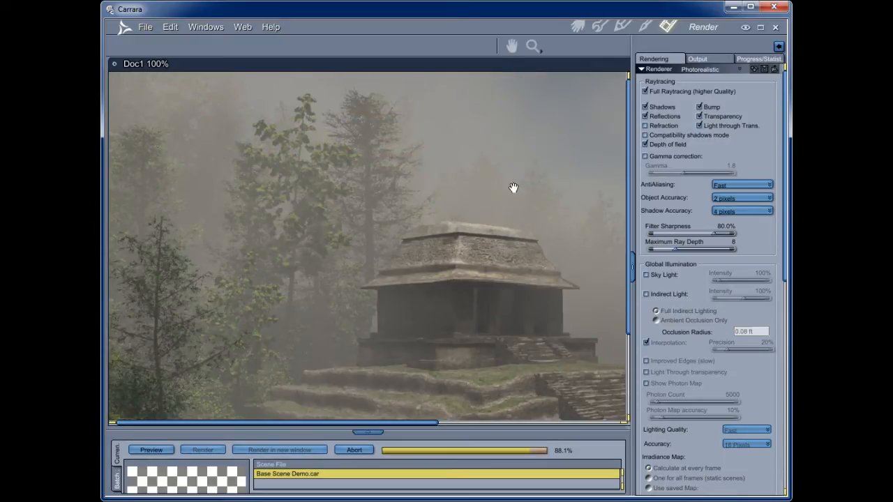
- Examine the render in progress, comparing the trees, temple, terraces and staircase across the image
{"action": "left_click_drag", "start_coordinate": [442, 343], "coordinate": [400, 342]}
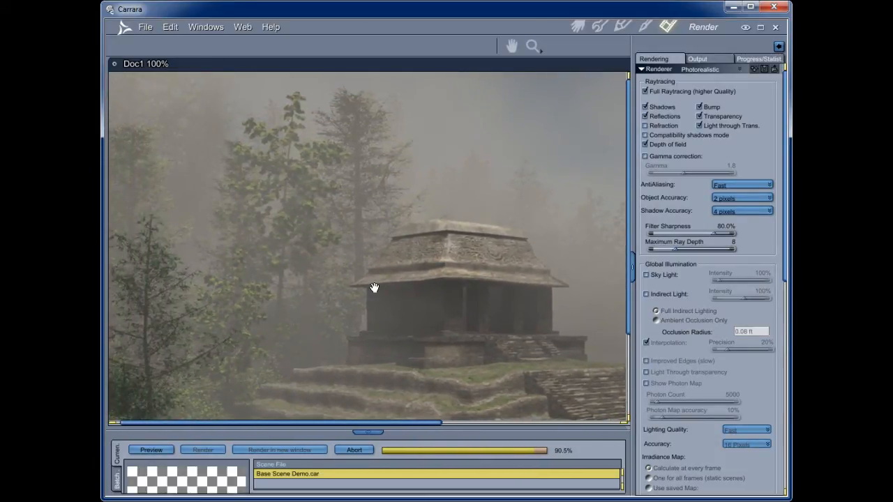
{"action": "left_click_drag", "start_coordinate": [533, 296], "coordinate": [328, 288]}
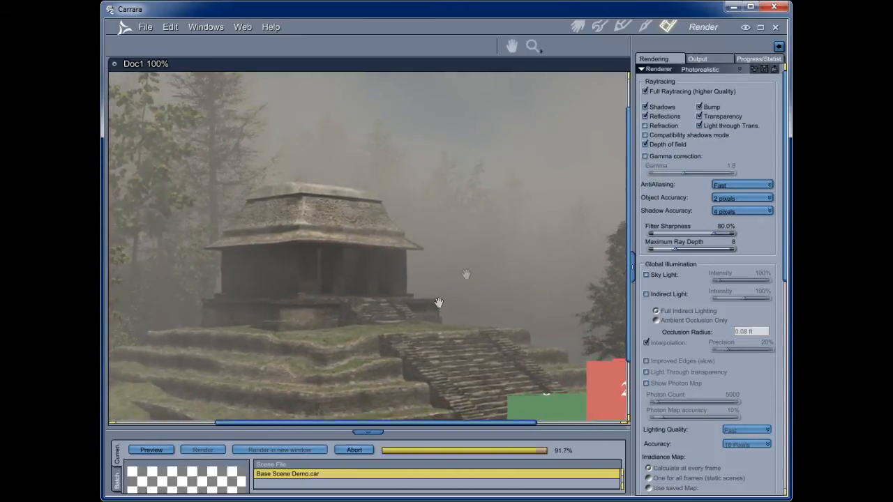
{"action": "left_click_drag", "start_coordinate": [353, 243], "coordinate": [463, 286]}
{"action": "left_click_drag", "start_coordinate": [382, 346], "coordinate": [461, 294]}
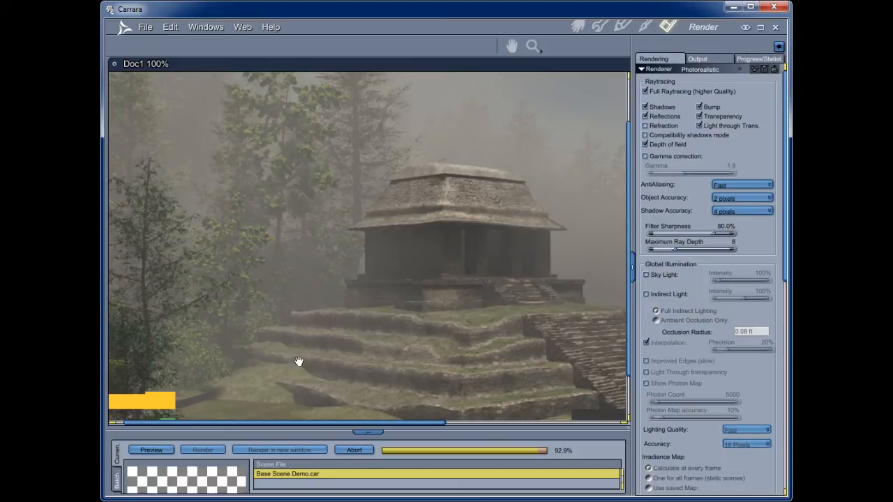
{"action": "left_click_drag", "start_coordinate": [349, 346], "coordinate": [287, 292]}
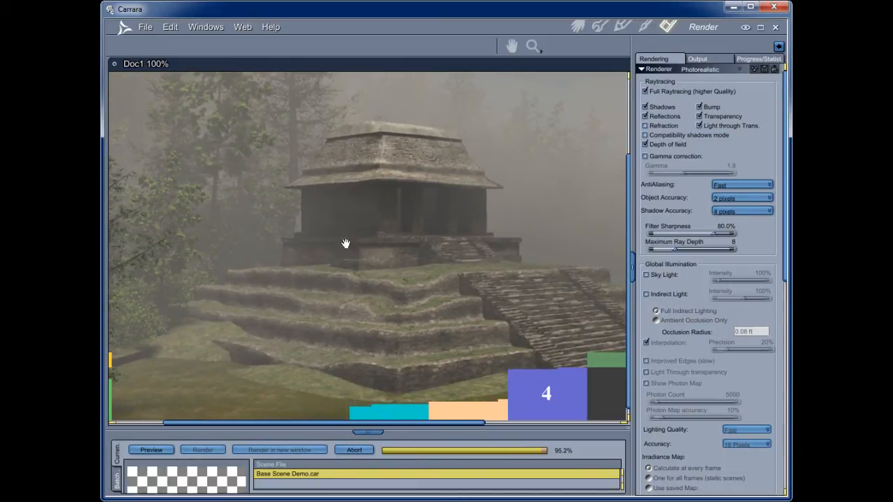
{"action": "left_click_drag", "start_coordinate": [501, 322], "coordinate": [435, 325]}
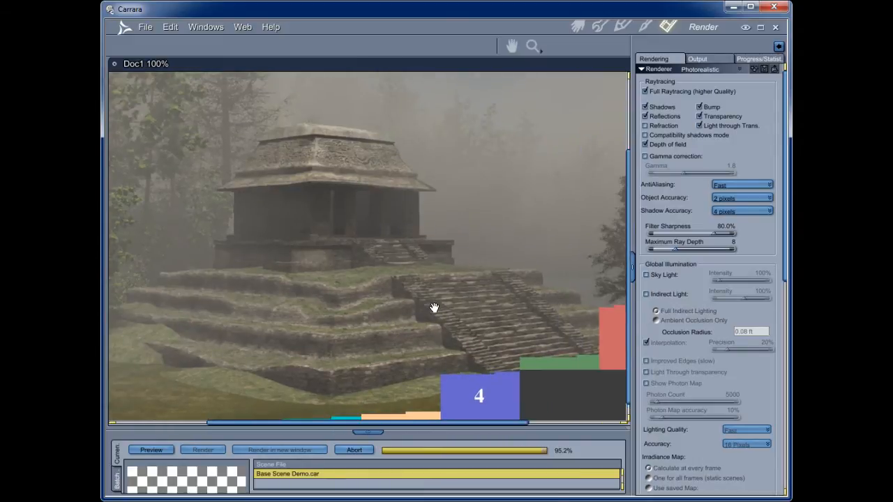
{"action": "left_click_drag", "start_coordinate": [416, 247], "coordinate": [235, 235]}
{"action": "left_click_drag", "start_coordinate": [331, 315], "coordinate": [255, 295]}
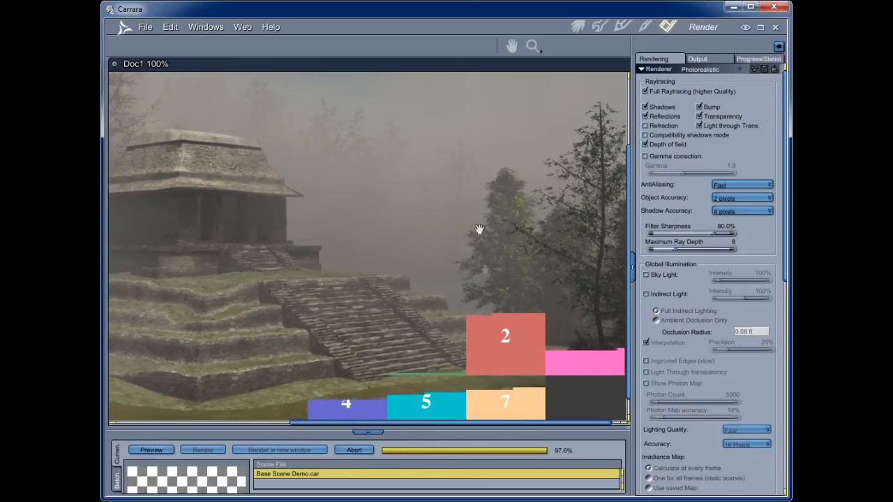
{"action": "left_click_drag", "start_coordinate": [293, 303], "coordinate": [600, 269]}
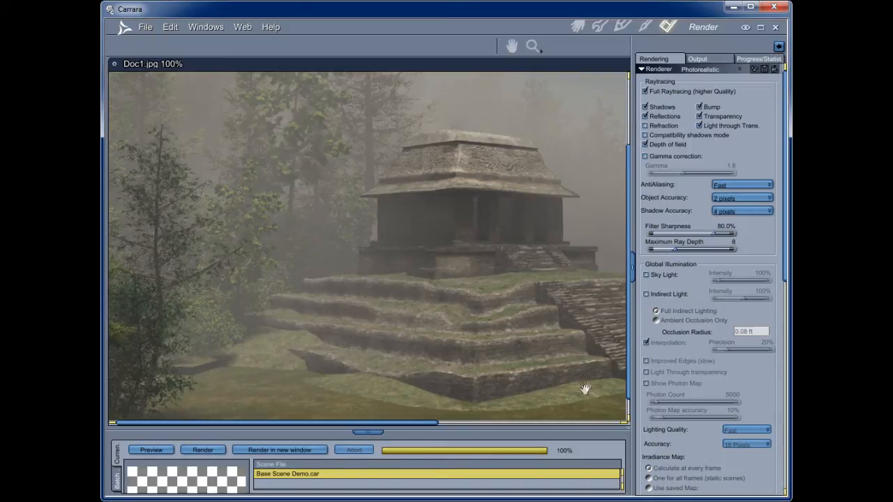
- Examine the finished render at 100%, looking over the ruins, the foreground ground and the foggy trees on both sides
{"action": "left_click_drag", "start_coordinate": [522, 301], "coordinate": [402, 323]}
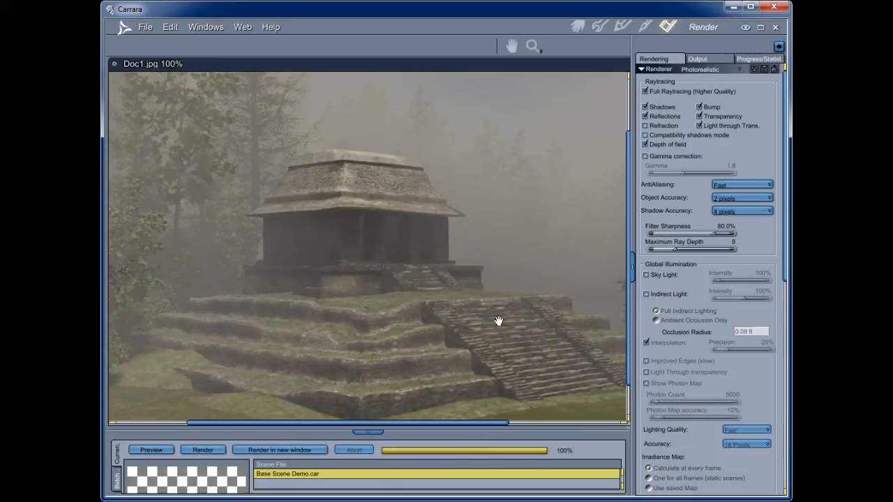
{"action": "left_click_drag", "start_coordinate": [440, 342], "coordinate": [437, 255]}
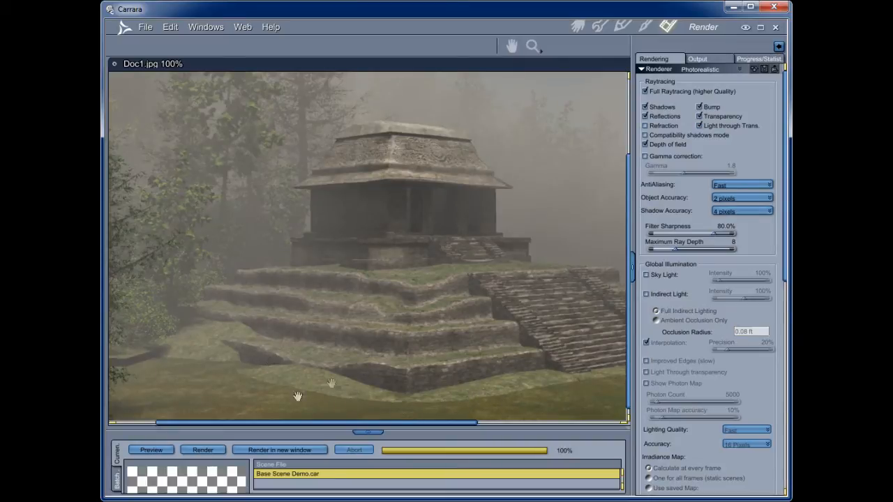
{"action": "left_click_drag", "start_coordinate": [492, 354], "coordinate": [335, 360]}
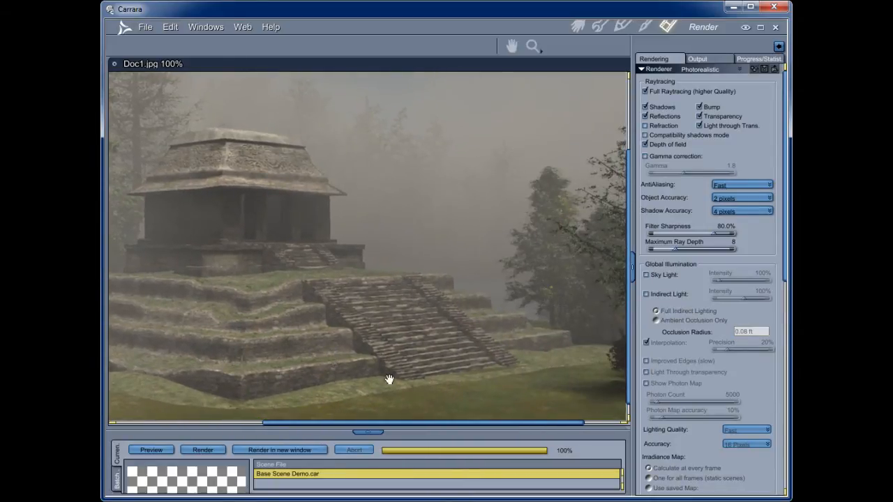
{"action": "left_click_drag", "start_coordinate": [295, 335], "coordinate": [286, 231]}
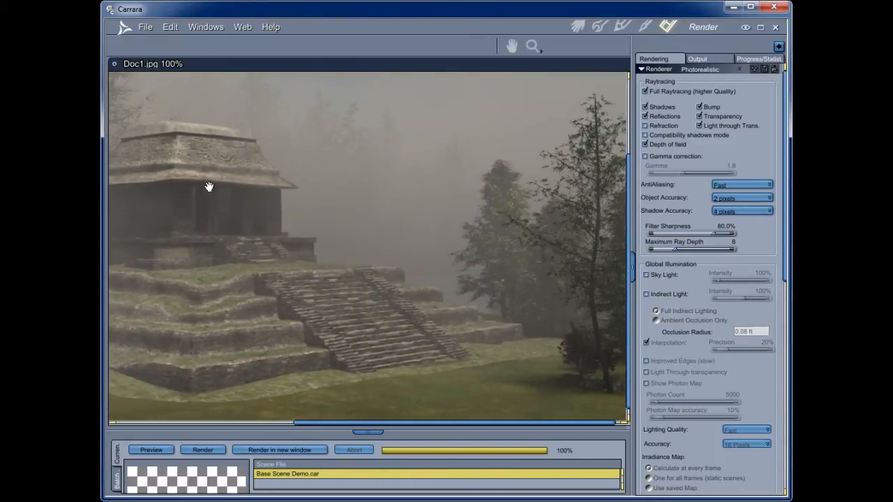
{"action": "left_click_drag", "start_coordinate": [323, 311], "coordinate": [393, 260]}
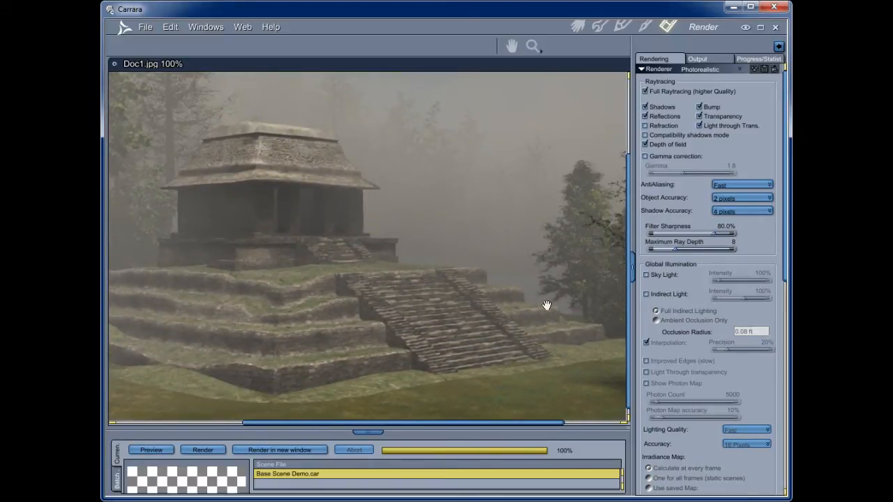
{"action": "left_click_drag", "start_coordinate": [380, 282], "coordinate": [481, 209]}
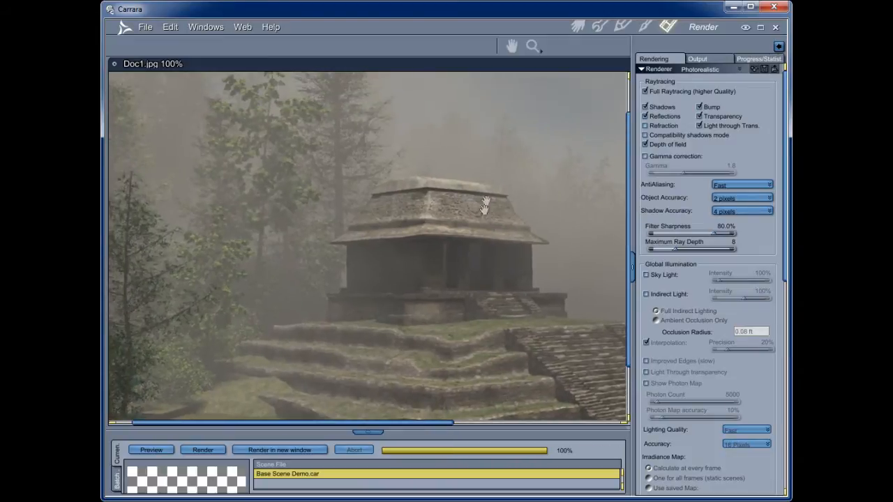
{"action": "left_click_drag", "start_coordinate": [496, 266], "coordinate": [329, 322]}
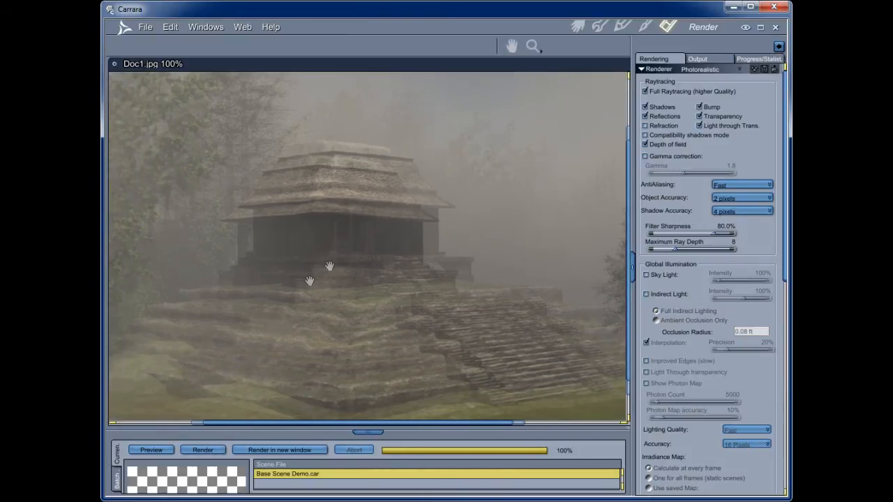
{"action": "left_click_drag", "start_coordinate": [330, 266], "coordinate": [441, 244]}
{"action": "left_click_drag", "start_coordinate": [481, 192], "coordinate": [484, 212]}
{"action": "mouse_move", "coordinate": [326, 330]}
{"action": "left_mouse_down"}
{"action": "mouse_move", "coordinate": [340, 368]}
{"action": "mouse_move", "coordinate": [115, 358]}
{"action": "left_mouse_up"}
{"action": "left_click_drag", "start_coordinate": [378, 364], "coordinate": [283, 351]}
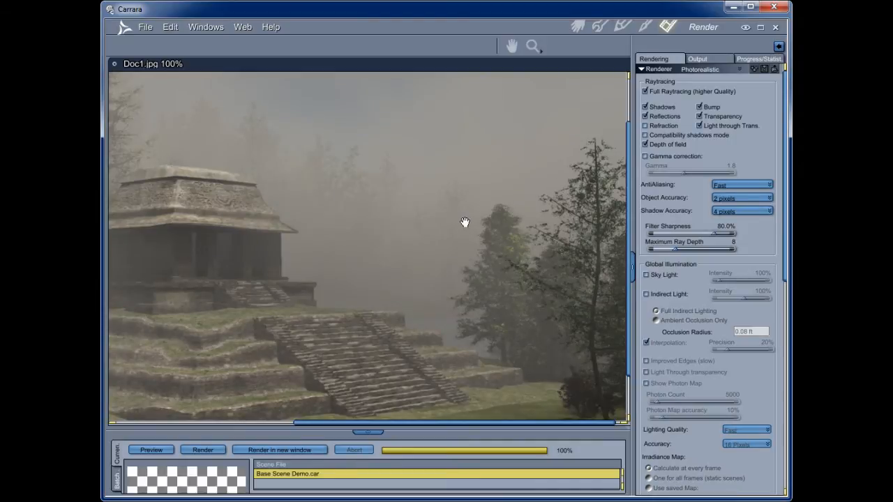
{"action": "left_click_drag", "start_coordinate": [280, 280], "coordinate": [341, 353]}
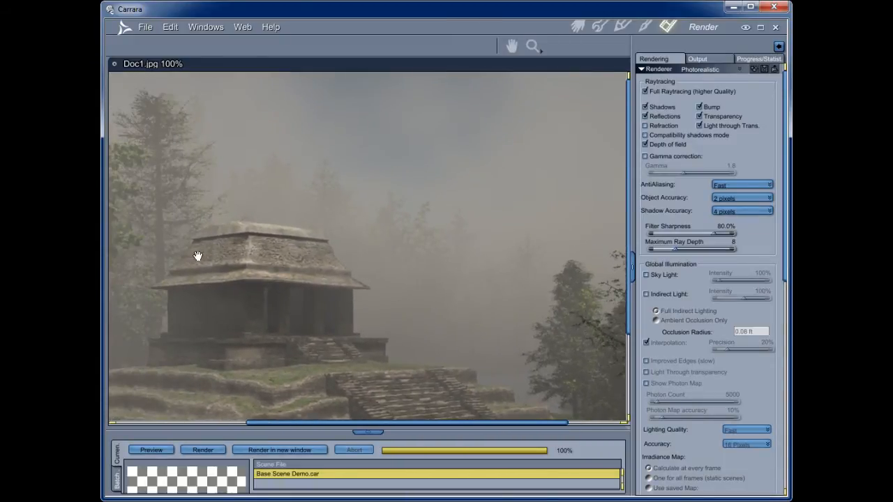
- Examine the temple, the trees on both sides, the terraces and the staircase in the finished render at 100%
{"action": "left_click_drag", "start_coordinate": [198, 255], "coordinate": [336, 286]}
{"action": "left_click_drag", "start_coordinate": [457, 271], "coordinate": [323, 224]}
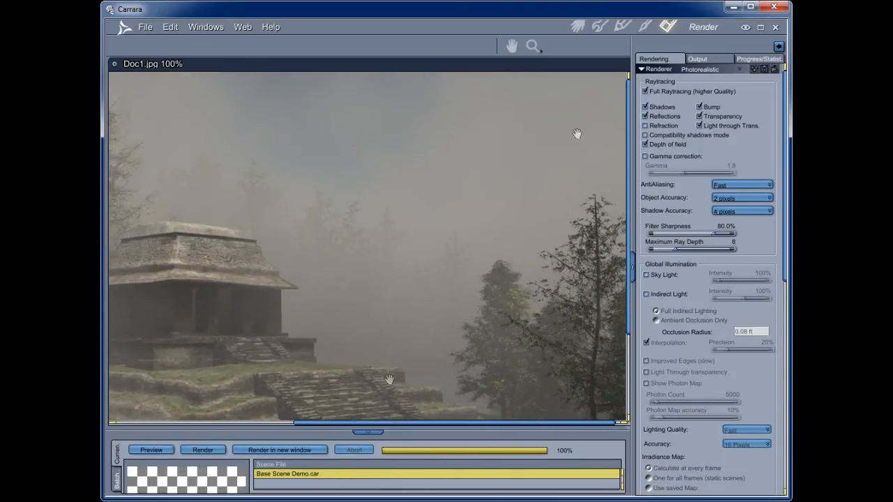
{"action": "left_click_drag", "start_coordinate": [253, 263], "coordinate": [384, 156]}
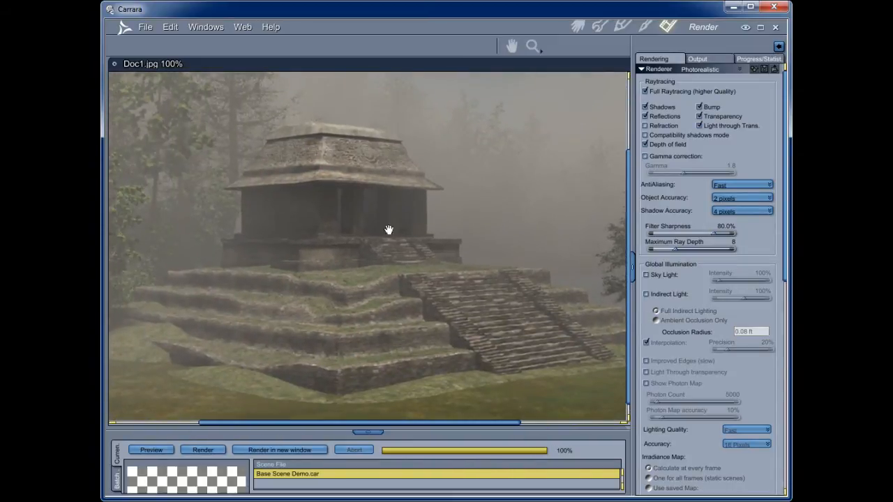
{"action": "left_click_drag", "start_coordinate": [309, 350], "coordinate": [393, 295]}
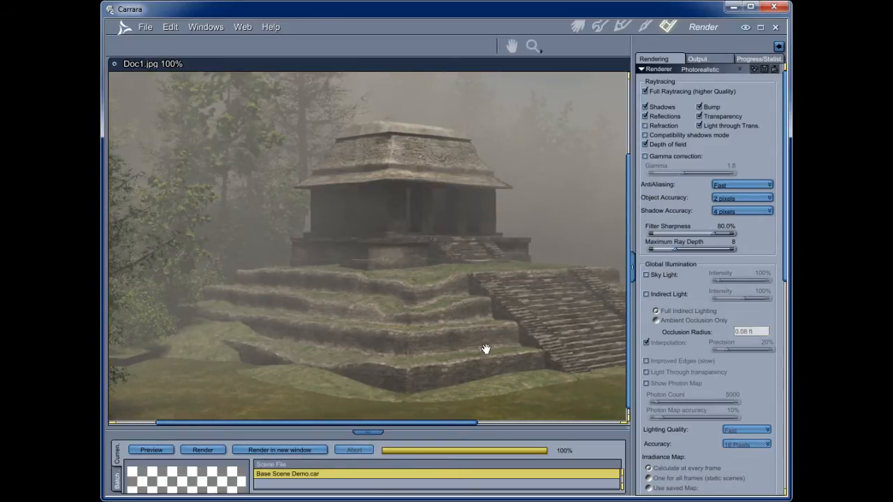
{"action": "left_click_drag", "start_coordinate": [484, 351], "coordinate": [450, 343]}
- Compare the assembled 3D scene with the finished render, enlarging the render area to inspect the staircase, terraces and surrounding trees
{"action": "left_click", "coordinate": [579, 27]}
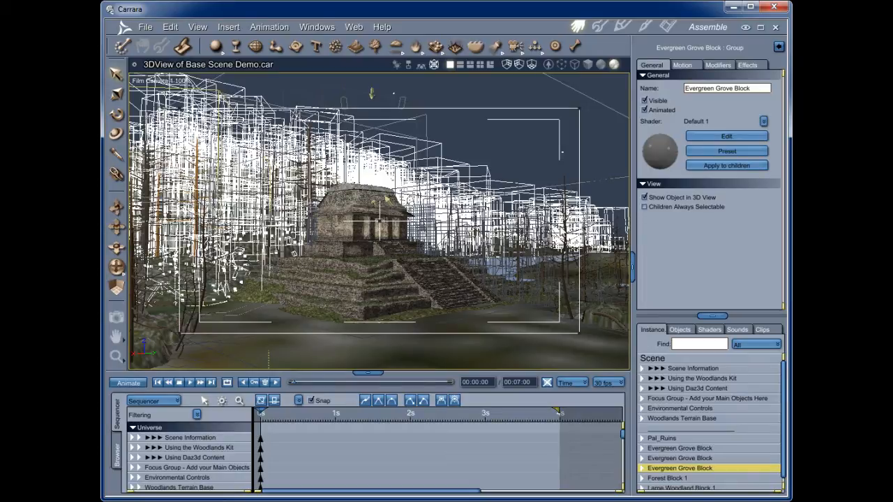
{"action": "left_click", "coordinate": [668, 26]}
{"action": "left_click_drag", "start_coordinate": [419, 314], "coordinate": [146, 224]}
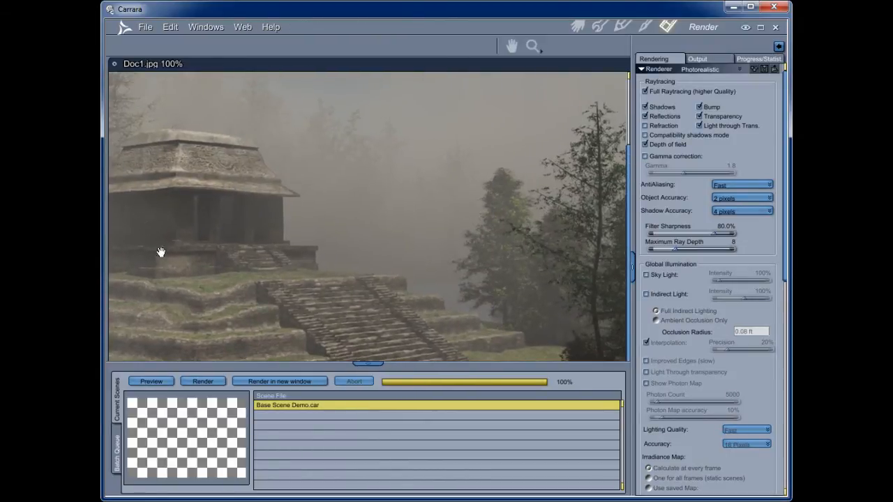
{"action": "left_click_drag", "start_coordinate": [434, 285], "coordinate": [505, 134]}
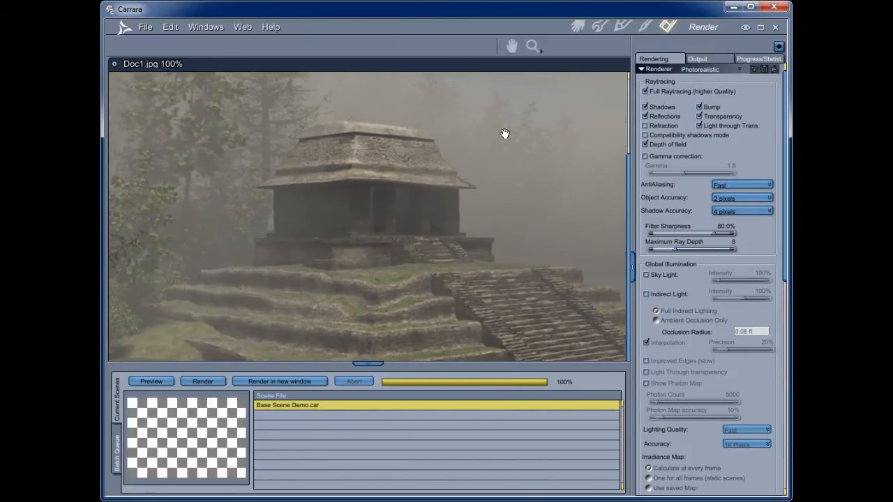
{"action": "left_click_drag", "start_coordinate": [371, 364], "coordinate": [368, 432]}
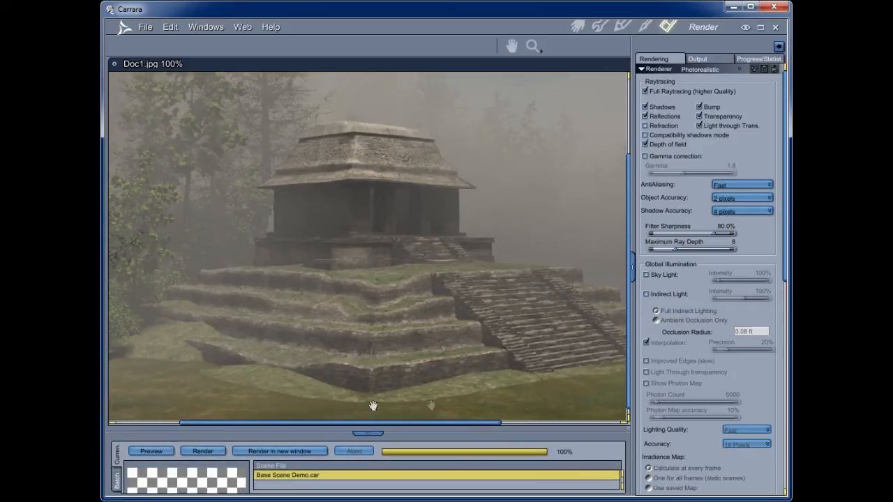
{"action": "left_click_drag", "start_coordinate": [222, 334], "coordinate": [456, 334]}
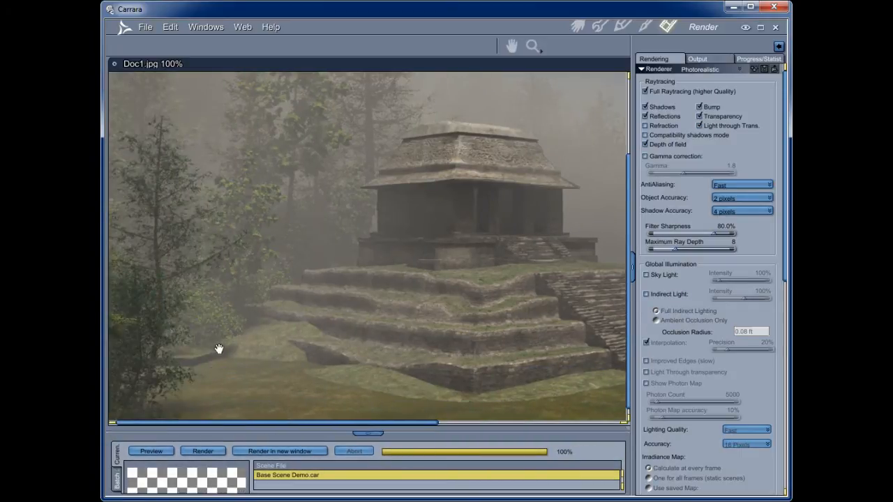
{"action": "left_click_drag", "start_coordinate": [427, 307], "coordinate": [288, 290]}
- Return to scene assembly and look through the Dartanbeck Leaves objects, checking both Shrub Berry presets
{"action": "left_click", "coordinate": [578, 27]}
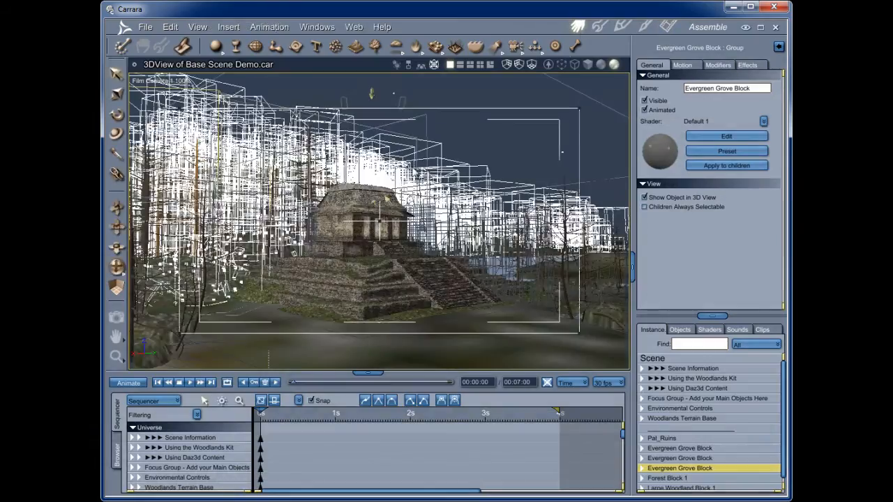
{"action": "left_click", "coordinate": [117, 459]}
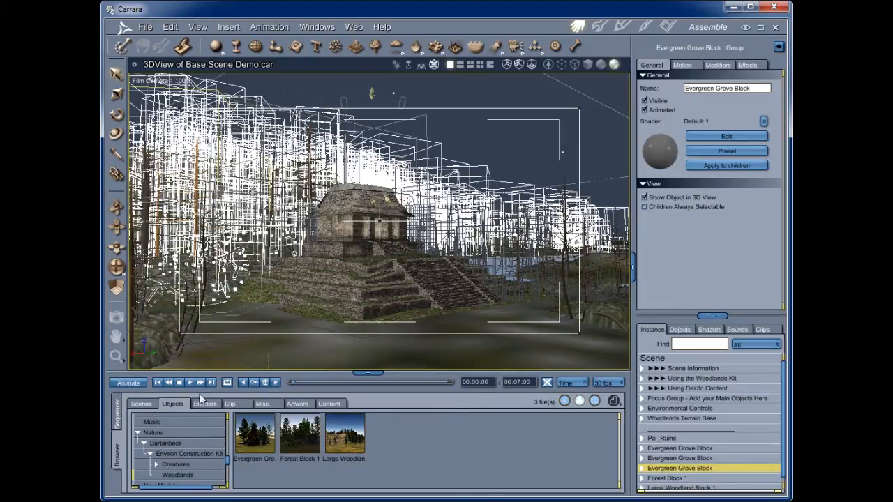
{"action": "left_click_drag", "start_coordinate": [227, 462], "coordinate": [228, 434]}
{"action": "left_click", "coordinate": [137, 429]}
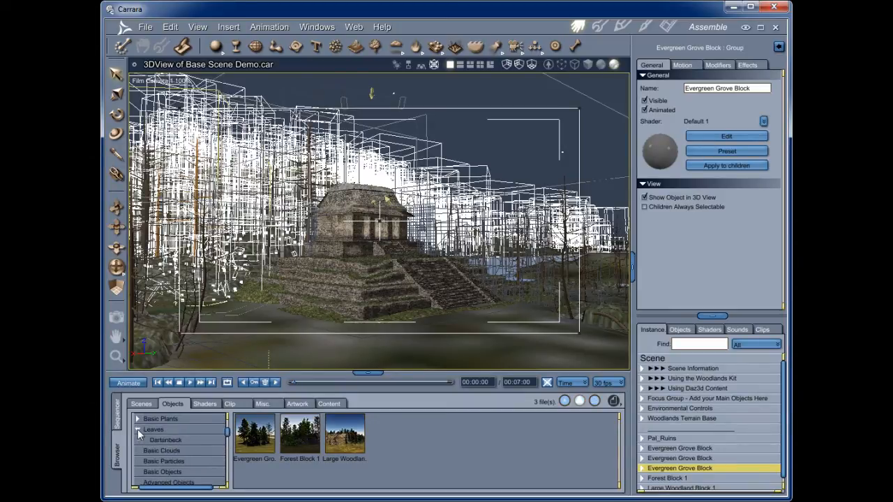
{"action": "left_click", "coordinate": [164, 438]}
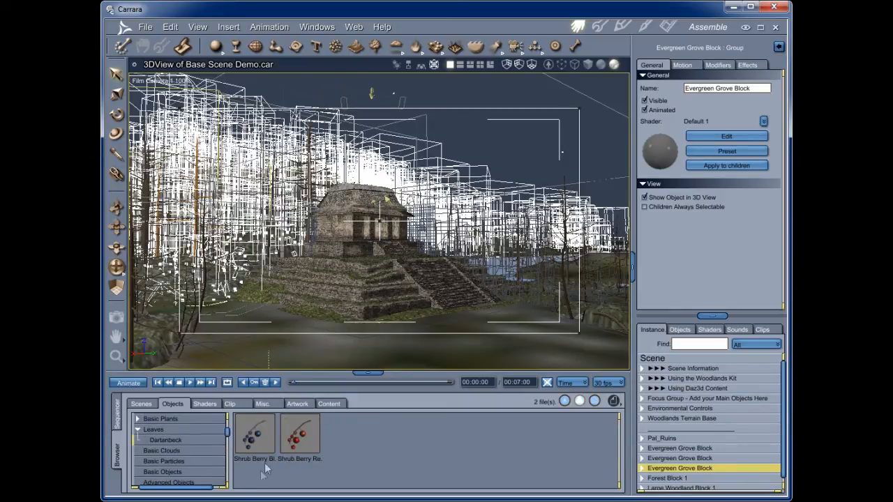
{"action": "left_click", "coordinate": [305, 438]}
{"action": "left_click", "coordinate": [247, 441]}
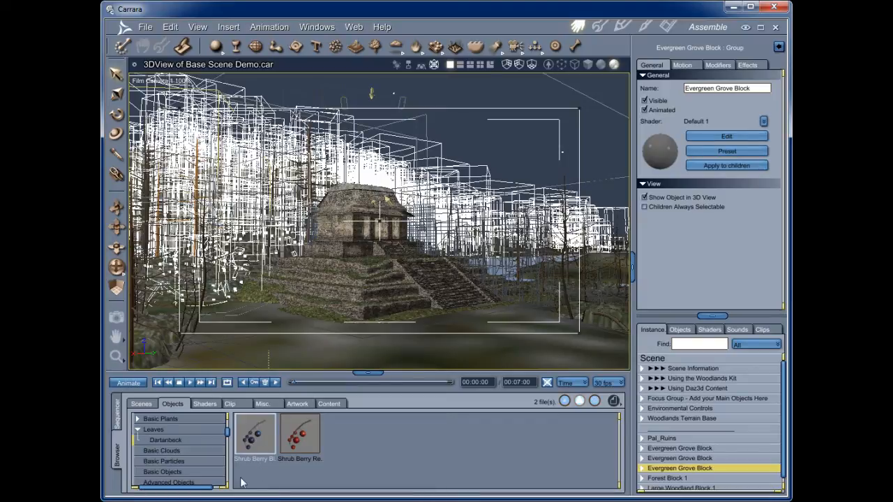
- Look through the Dartanbeck Basic Plants objects, from the pines, hardwoods and deadwood to the shrubs, maple and crabapple
{"action": "left_click", "coordinate": [138, 430]}
{"action": "left_click", "coordinate": [138, 418]}
{"action": "left_click", "coordinate": [176, 428]}
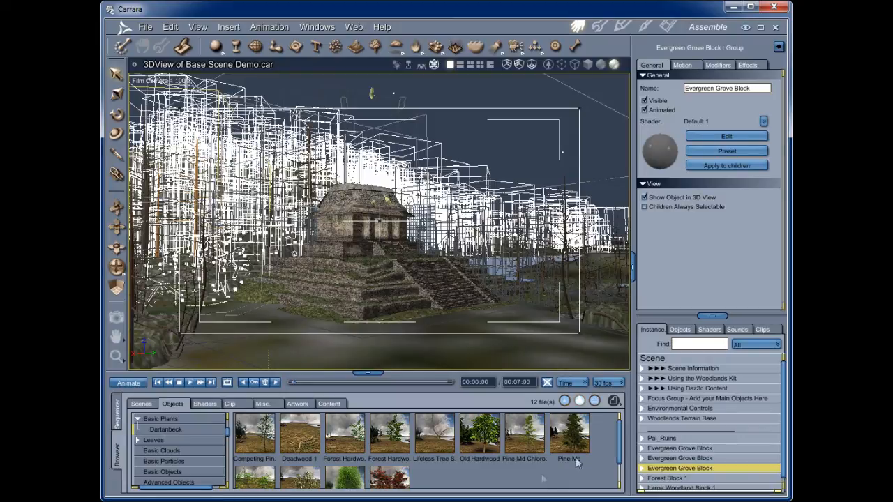
{"action": "scroll", "coordinate": [517, 469], "scroll_direction": "down", "scroll_amount": 1}
{"action": "scroll", "coordinate": [509, 454], "scroll_direction": "up", "scroll_amount": 1}
{"action": "scroll", "coordinate": [509, 453], "scroll_direction": "down", "scroll_amount": 1}
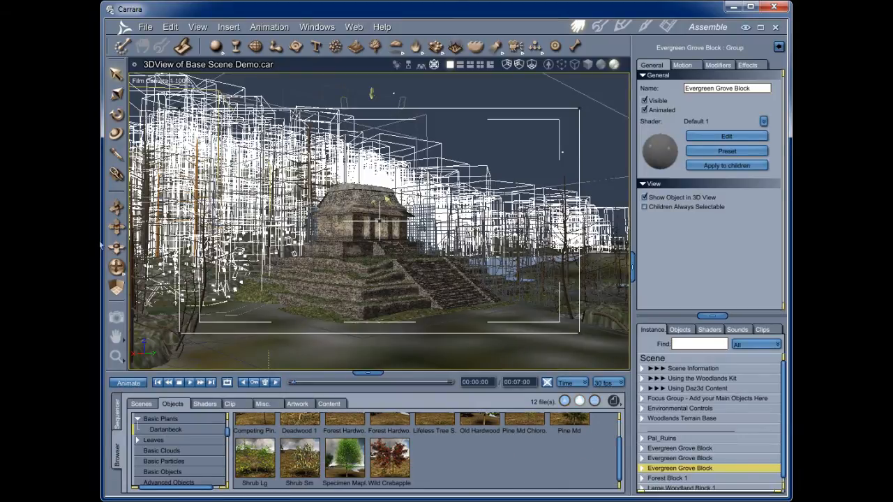
{"action": "scroll", "coordinate": [434, 450], "scroll_direction": "up", "scroll_amount": 1}
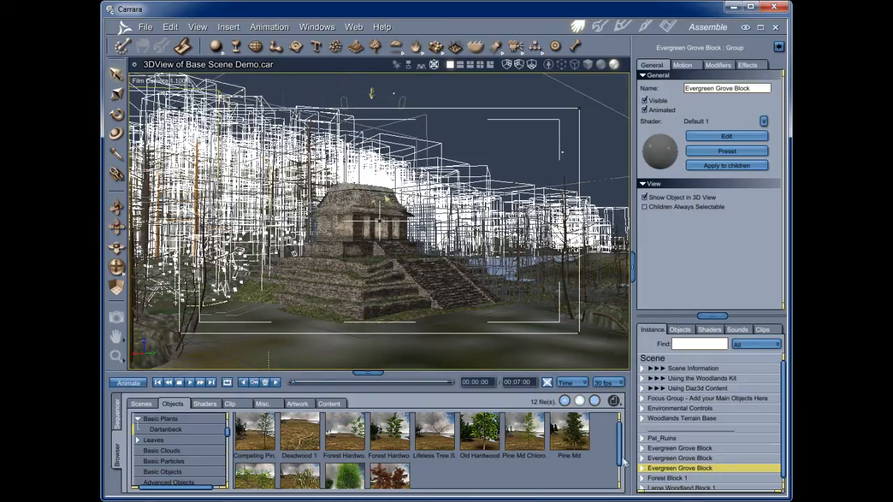
{"action": "scroll", "coordinate": [620, 460], "scroll_direction": "down", "scroll_amount": 1}
{"action": "scroll", "coordinate": [618, 474], "scroll_direction": "up", "scroll_amount": 1}
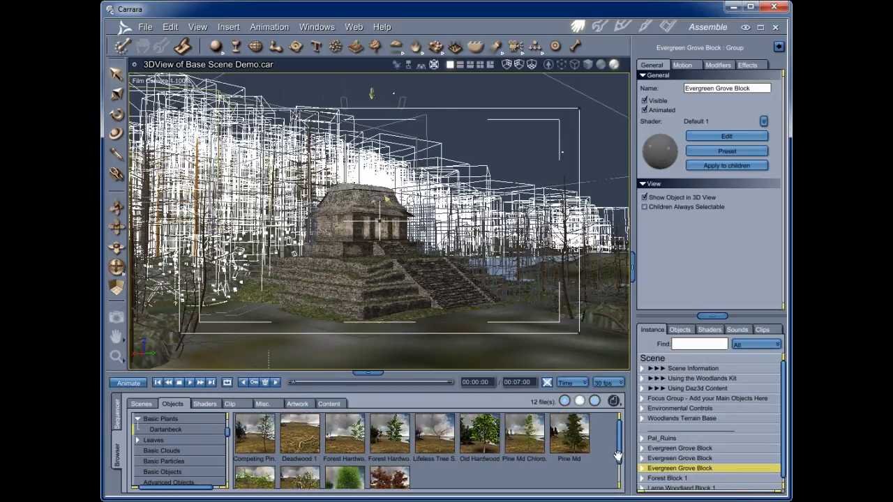
{"action": "scroll", "coordinate": [526, 449], "scroll_direction": "down", "scroll_amount": 1}
{"action": "scroll", "coordinate": [444, 466], "scroll_direction": "up", "scroll_amount": 1}
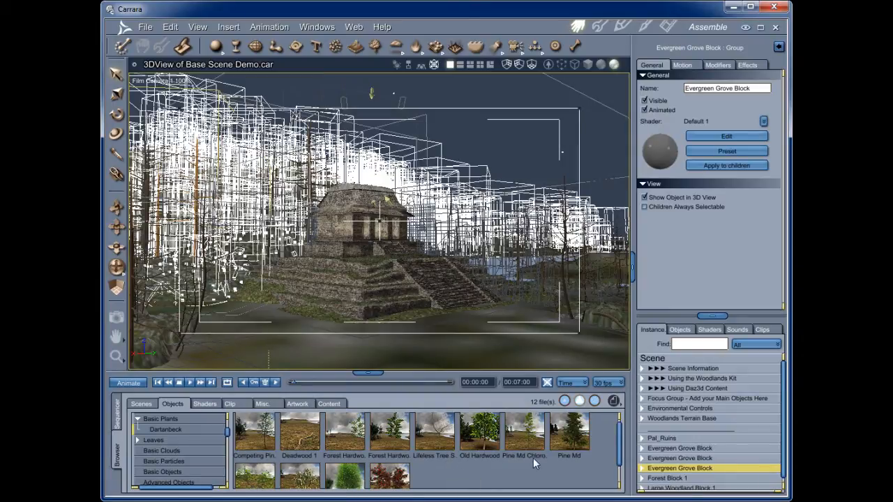
{"action": "scroll", "coordinate": [532, 458], "scroll_direction": "up", "scroll_amount": 1}
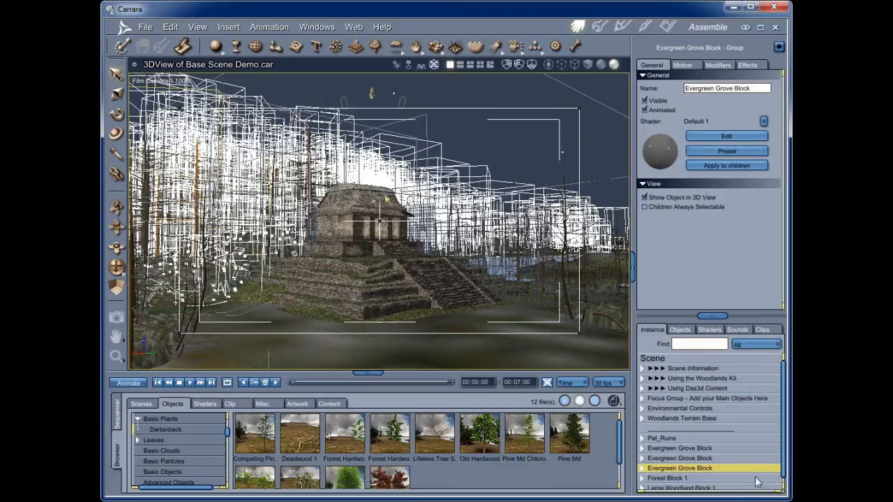
- Inspect the Volumetric Clouds and Fog object under Environmental Controls through the Cloud Dome Setup camera, then collapse the Clouds group
{"action": "left_click", "coordinate": [682, 480]}
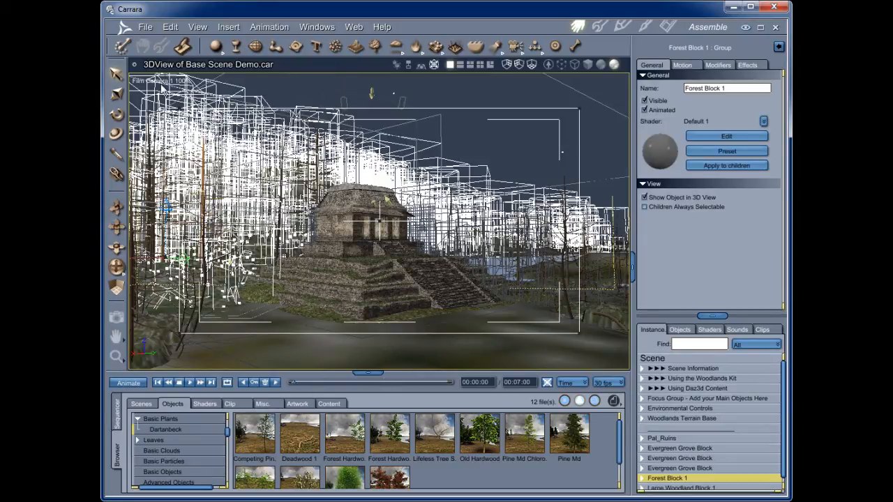
{"action": "left_click", "coordinate": [162, 82]}
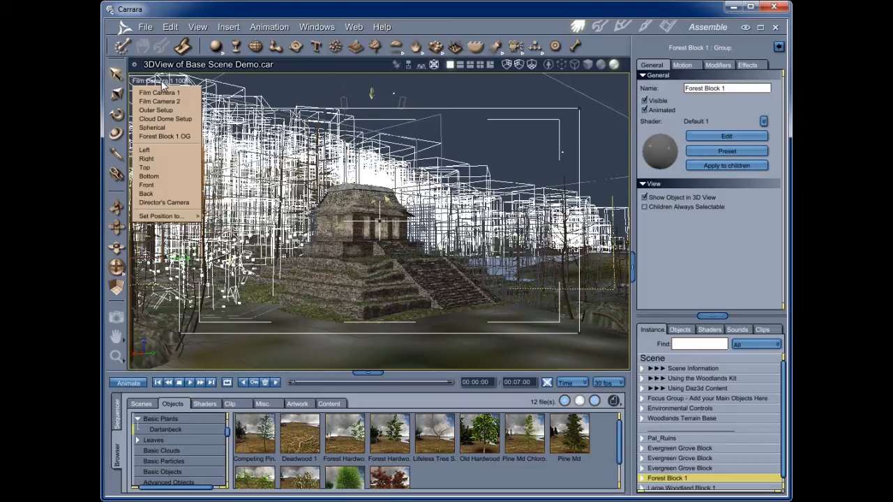
{"action": "left_click", "coordinate": [172, 118]}
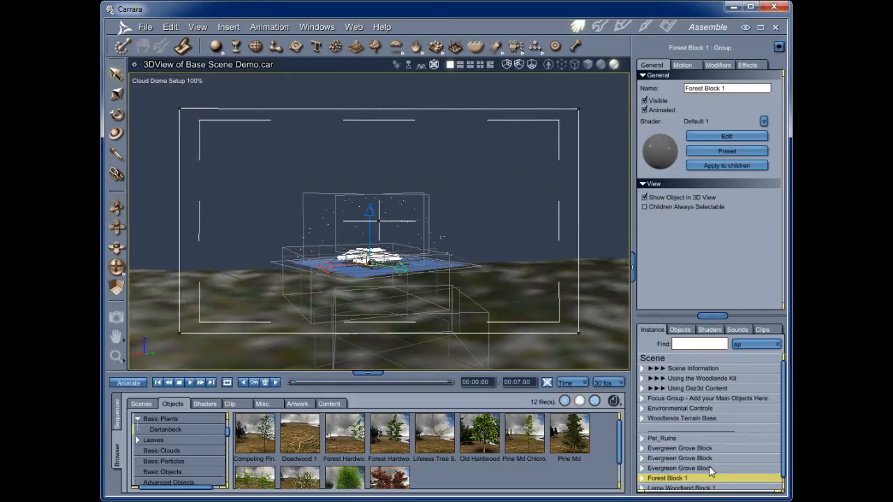
{"action": "left_click", "coordinate": [642, 408]}
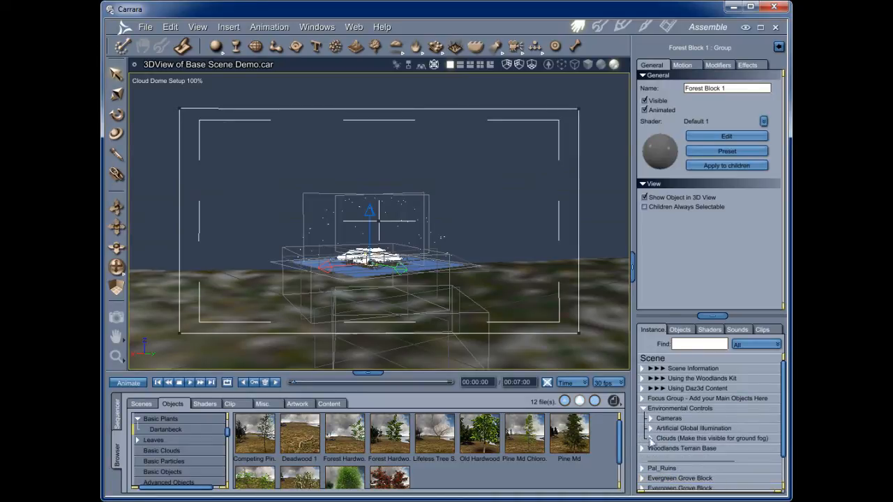
{"action": "left_click", "coordinate": [650, 438]}
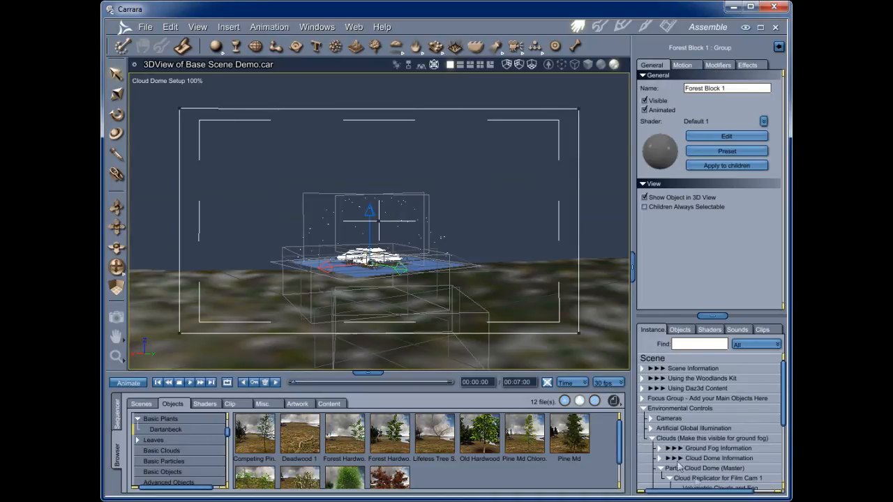
{"action": "scroll", "coordinate": [704, 481], "scroll_direction": "down", "scroll_amount": 1}
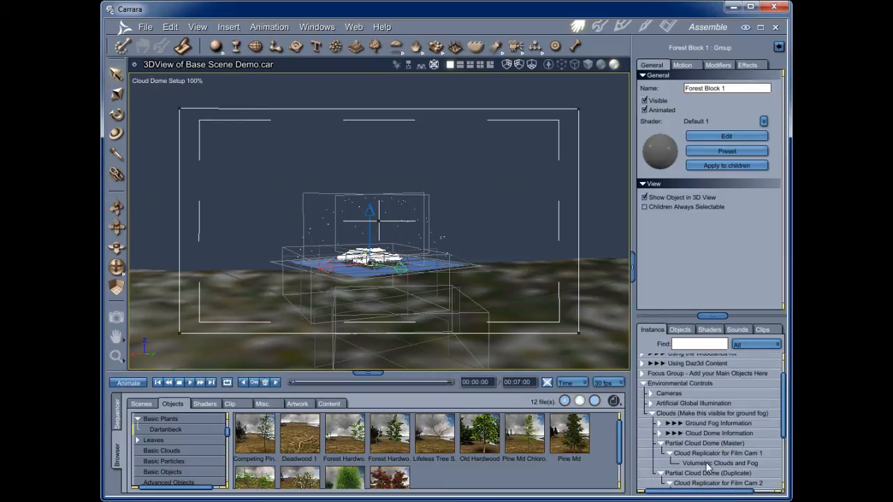
{"action": "left_click", "coordinate": [707, 464]}
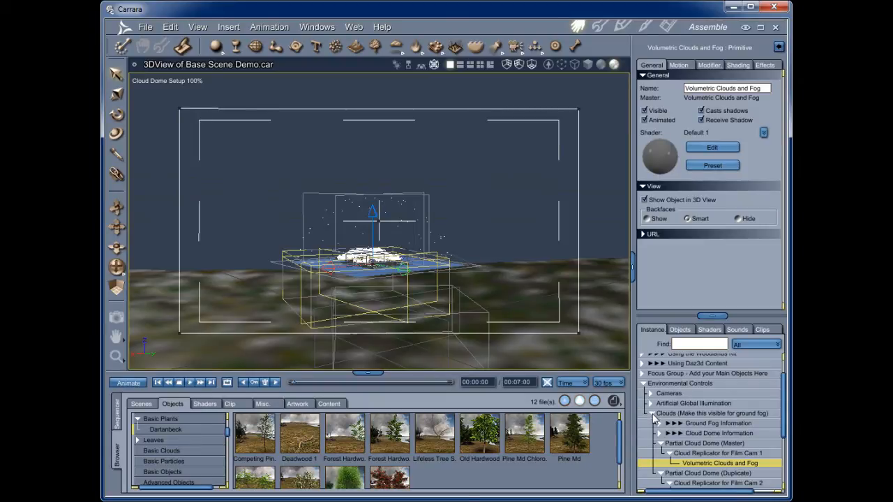
{"action": "left_click", "coordinate": [651, 413]}
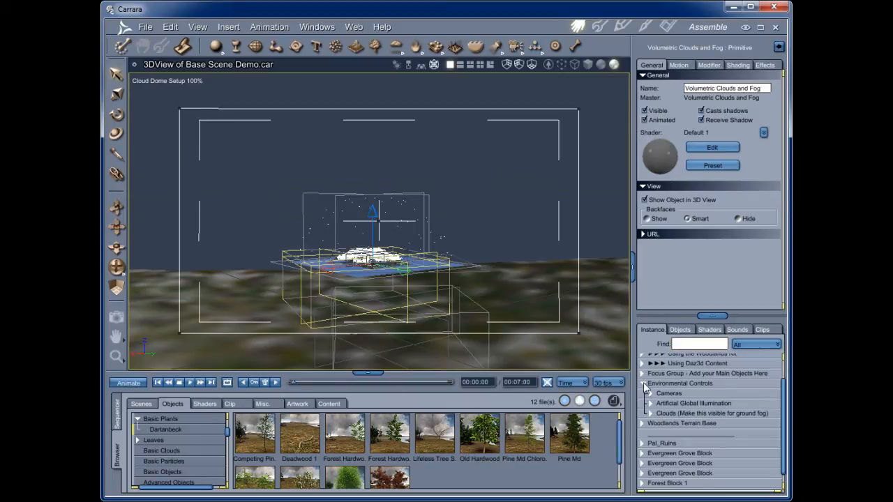
- Try lowering Pal_Ruins slightly in the Director's Camera view, then undo the move
{"action": "left_click", "coordinate": [155, 84]}
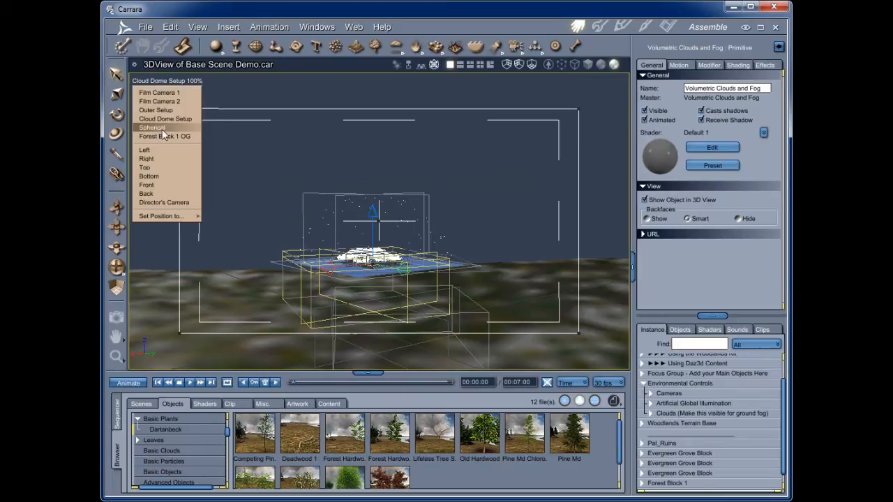
{"action": "left_click", "coordinate": [172, 201]}
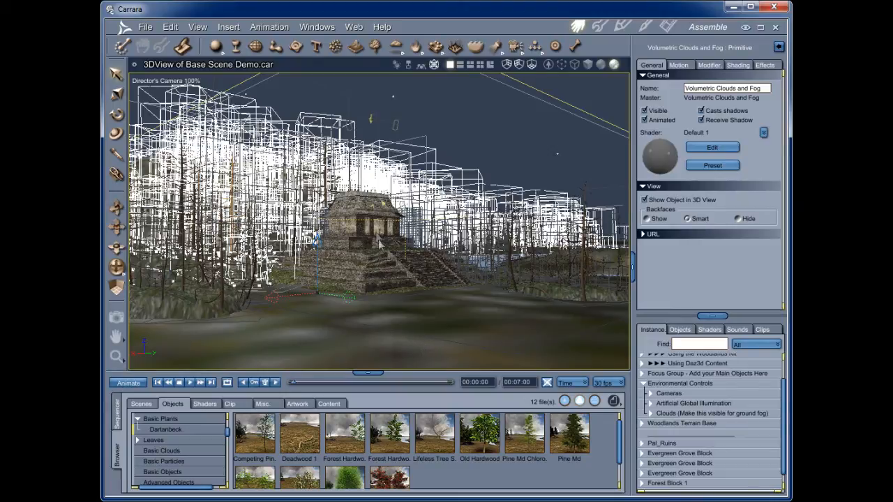
{"action": "left_click", "coordinate": [662, 444]}
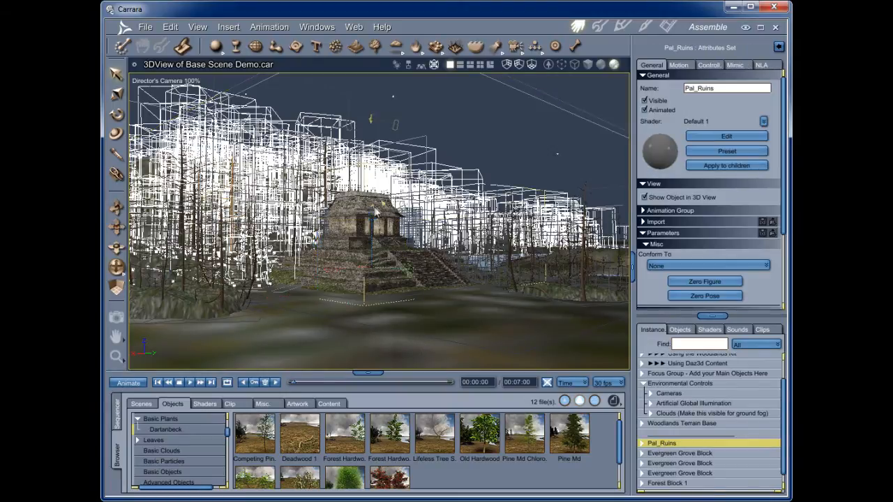
{"action": "left_click_drag", "start_coordinate": [372, 211], "coordinate": [372, 215]}
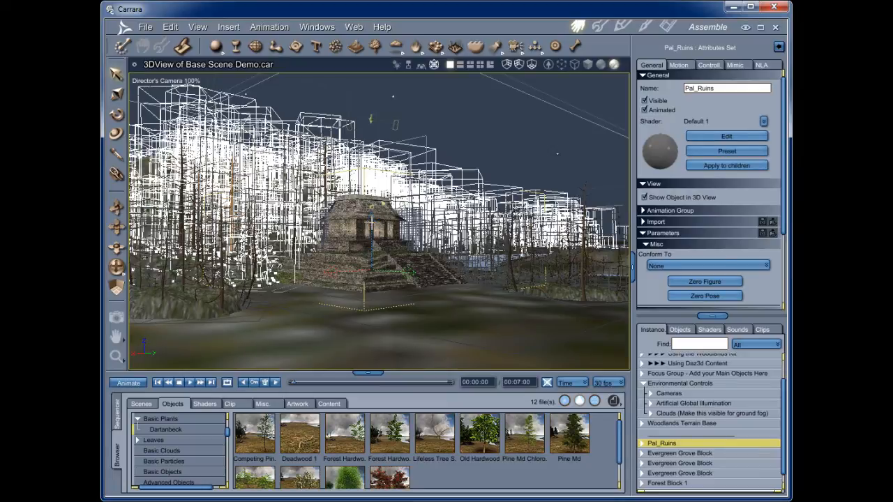
{"action": "key", "text": "ctrl+z"}
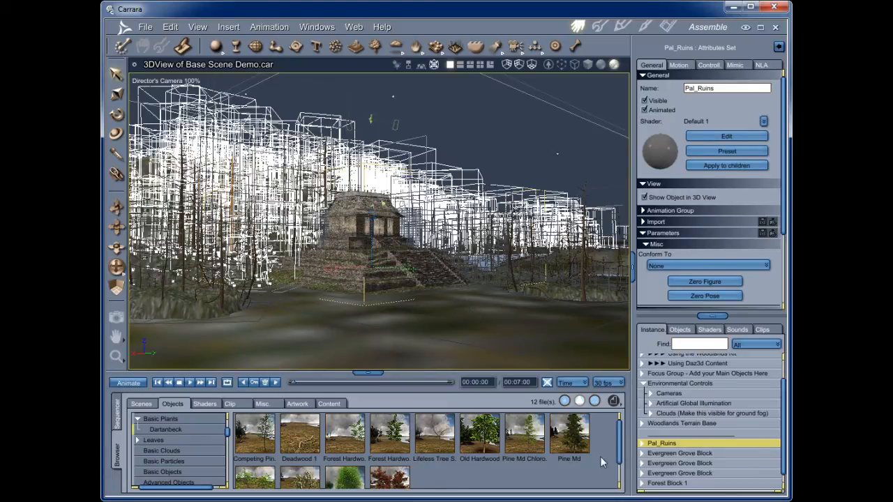
- Expand the Pal_Ruins group to show its parts and select Model
{"action": "left_click", "coordinate": [642, 445]}
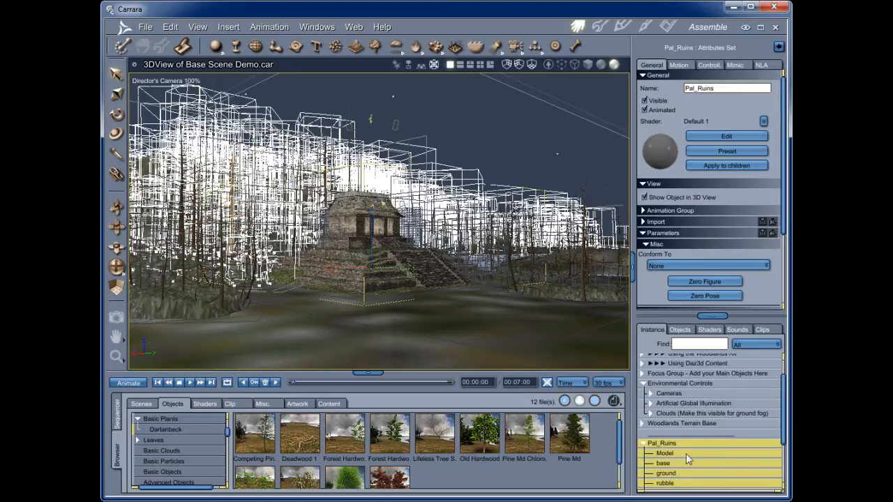
{"action": "left_click_drag", "start_coordinate": [783, 411], "coordinate": [786, 431]}
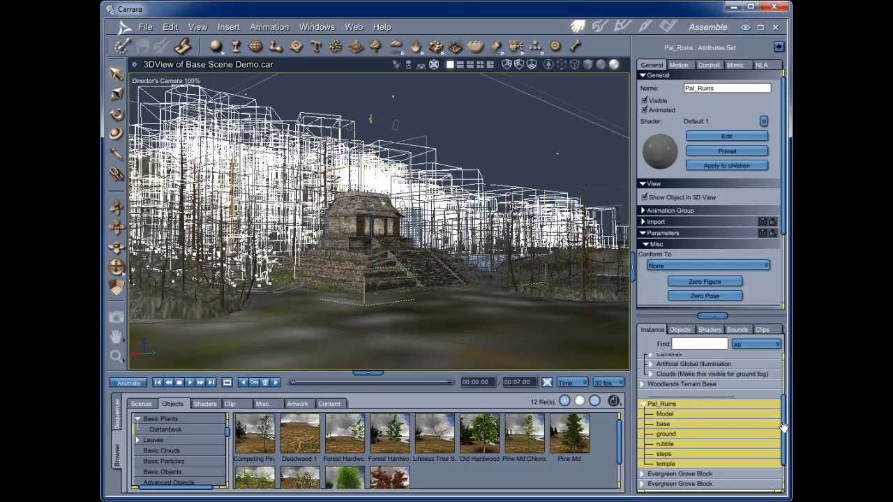
{"action": "left_click", "coordinate": [666, 414]}
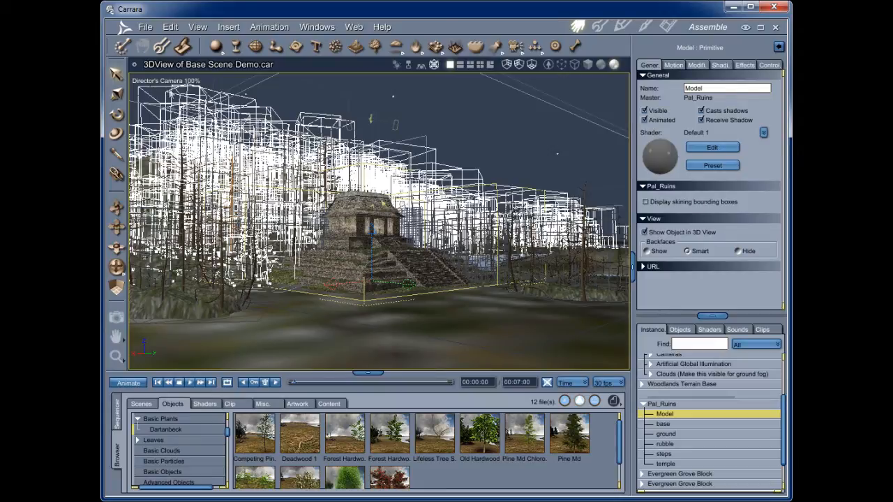
- Consolidate the duplicate master shaders in the scene
{"action": "left_click", "coordinate": [171, 31]}
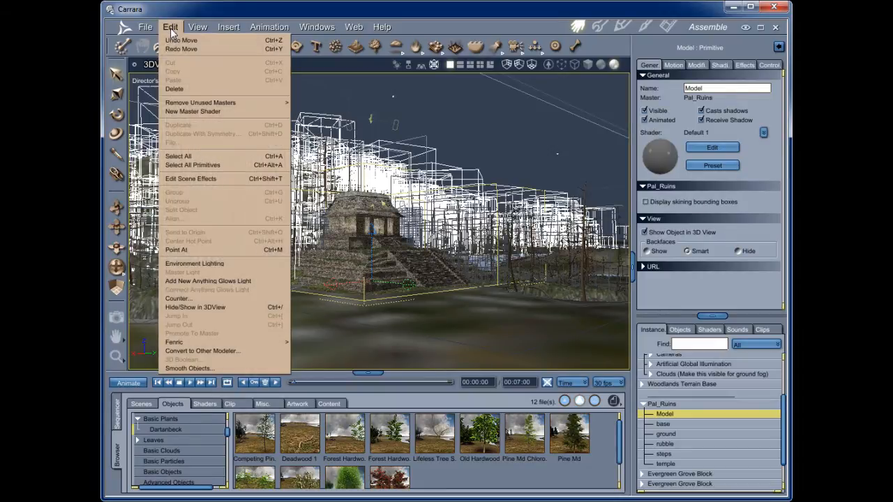
{"action": "mouse_move", "coordinate": [200, 105]}
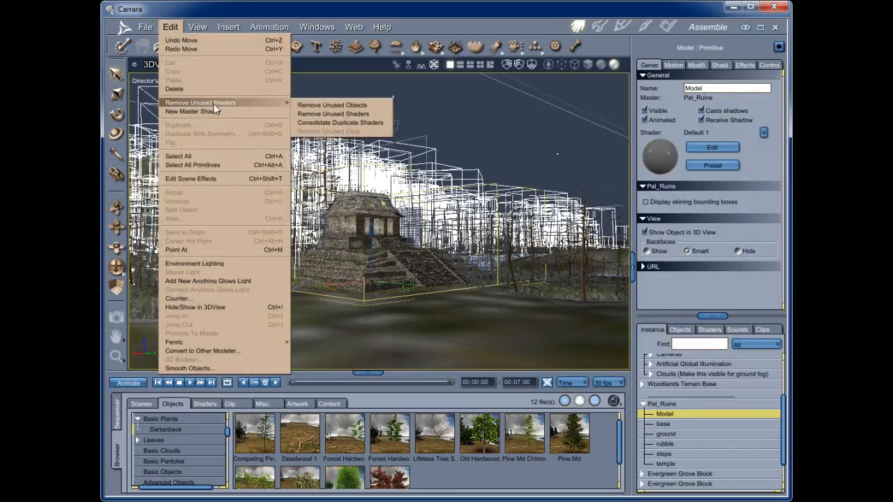
{"action": "left_click", "coordinate": [350, 123]}
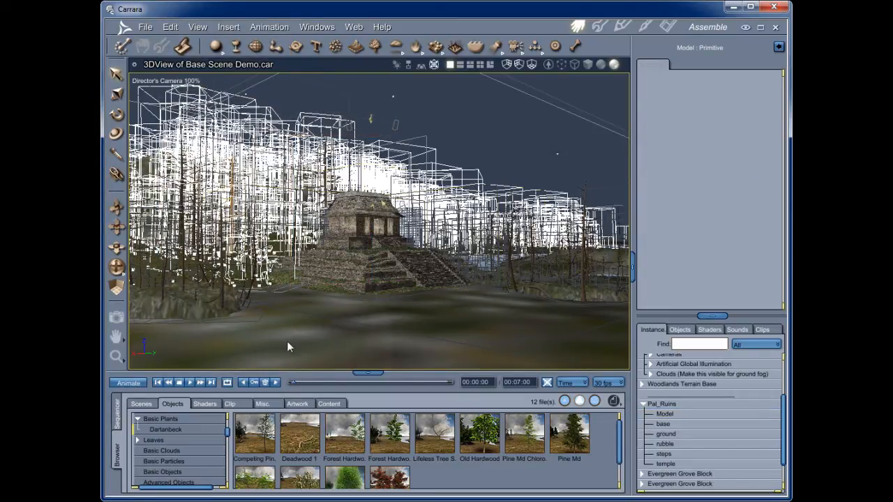
- Check the ground and base parts of Pal_Ruins, then open the Model shader for editing with the Edit the master option
{"action": "left_click", "coordinate": [666, 434]}
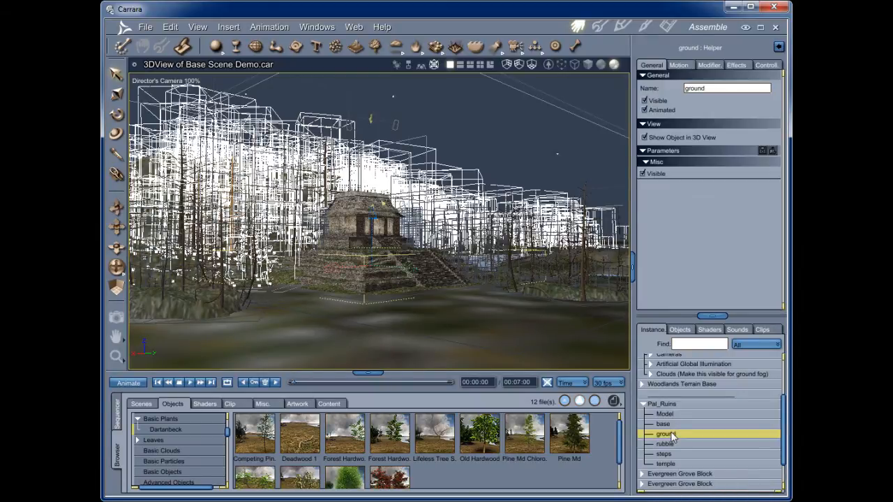
{"action": "left_click", "coordinate": [664, 424]}
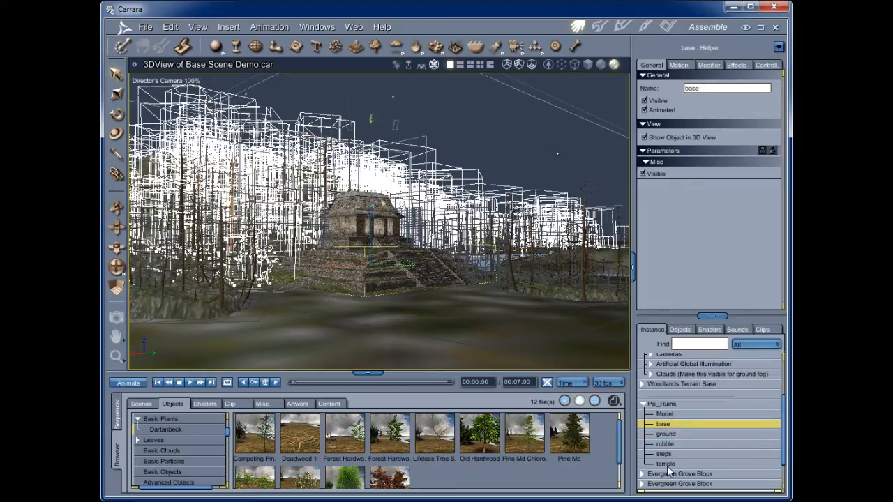
{"action": "left_click", "coordinate": [664, 414]}
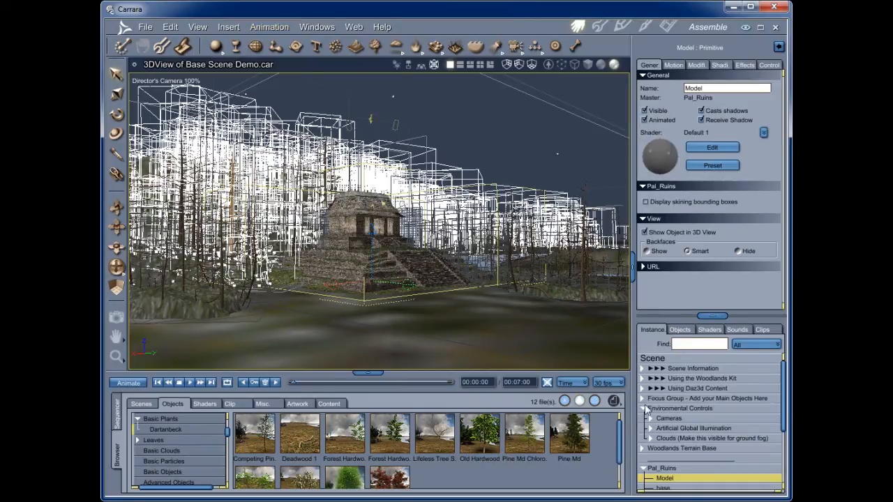
{"action": "left_click", "coordinate": [646, 26]}
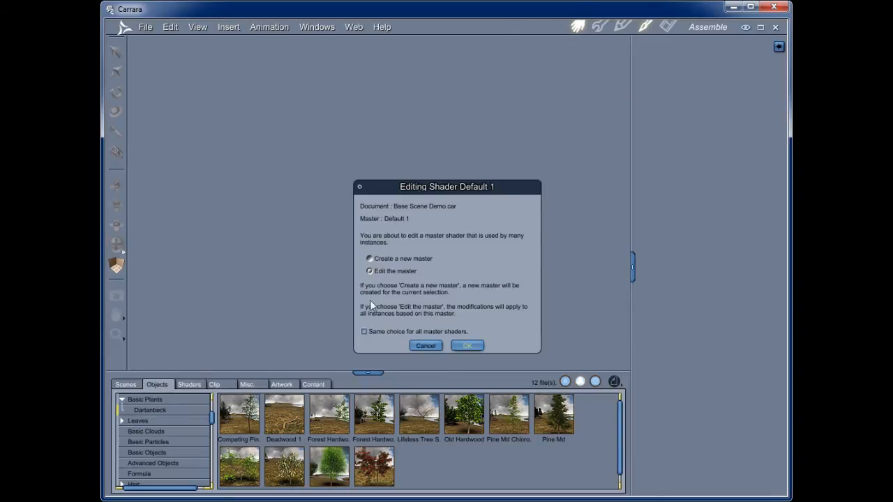
{"action": "left_click", "coordinate": [474, 345]}
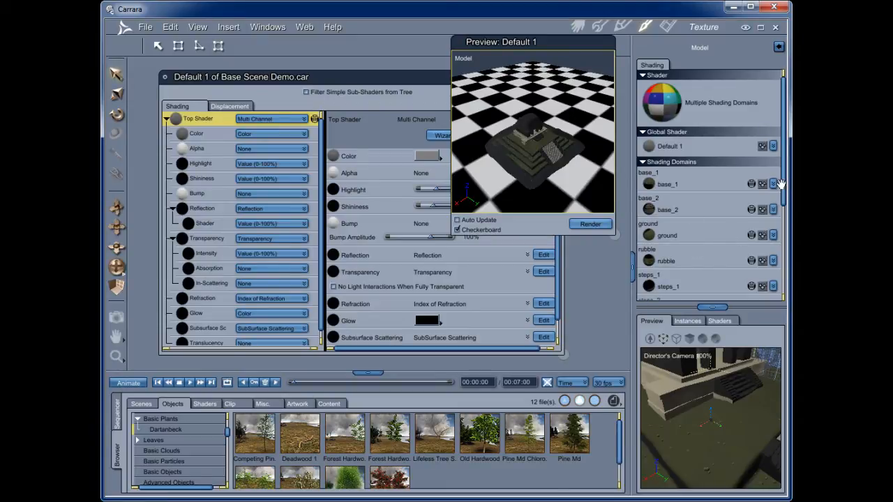
- Open the ground shading domain's shader and examine the texture map in its Color channel
{"action": "mouse_move", "coordinate": [781, 185]}
{"action": "left_mouse_down"}
{"action": "mouse_move", "coordinate": [788, 291]}
{"action": "mouse_move", "coordinate": [785, 183]}
{"action": "left_mouse_up"}
{"action": "double_click", "coordinate": [673, 239]}
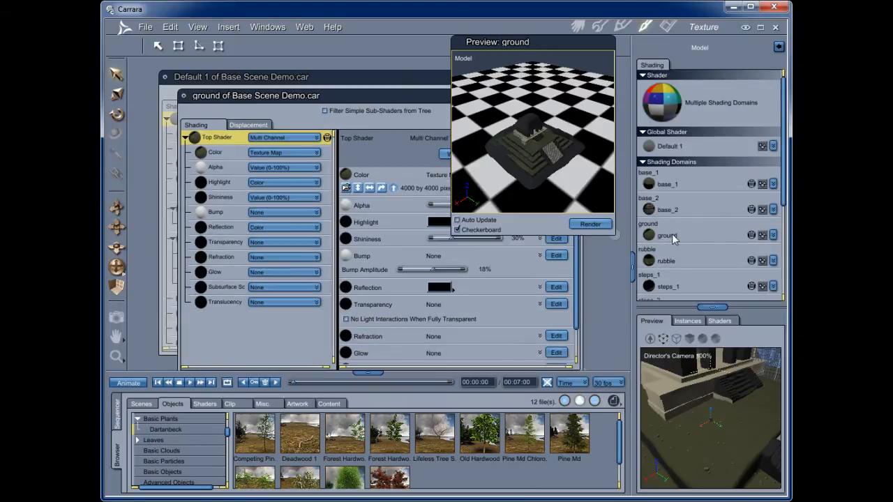
{"action": "left_click", "coordinate": [213, 154]}
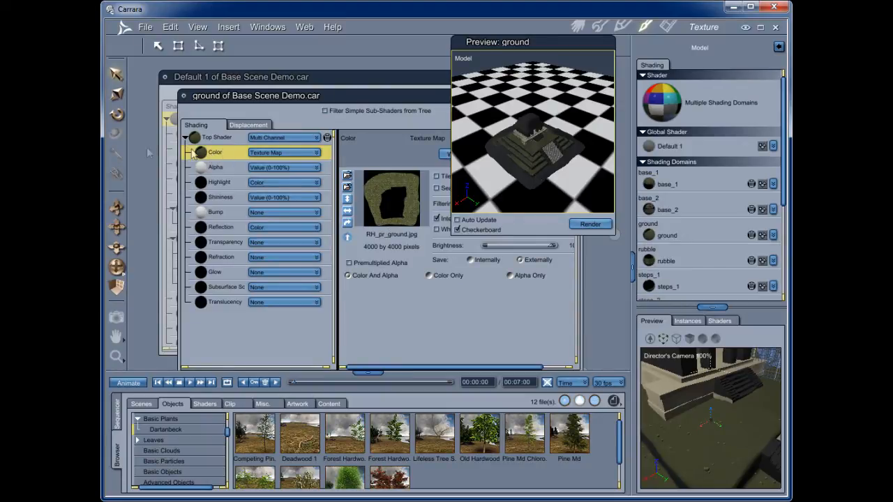
{"action": "left_click", "coordinate": [222, 139]}
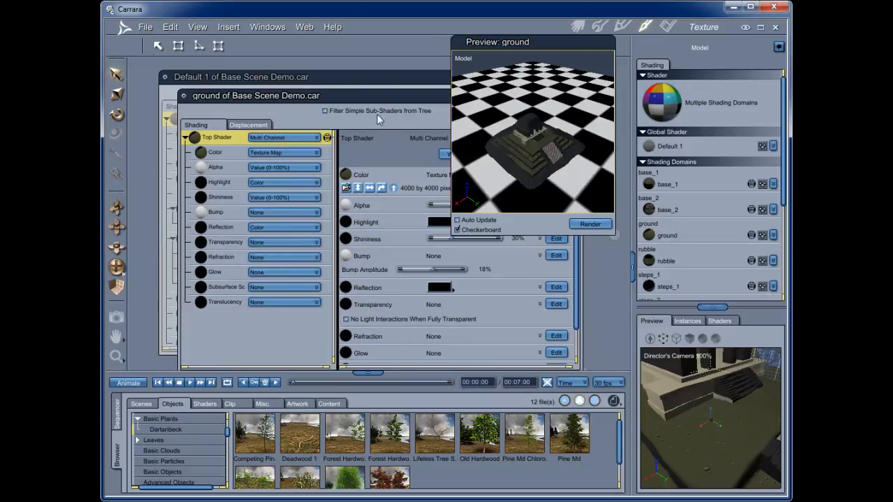
- Inspect the ground shader's Highlight color in the color picker, leave it as it is, and close the ground shader
{"action": "left_click_drag", "start_coordinate": [374, 102], "coordinate": [305, 88]}
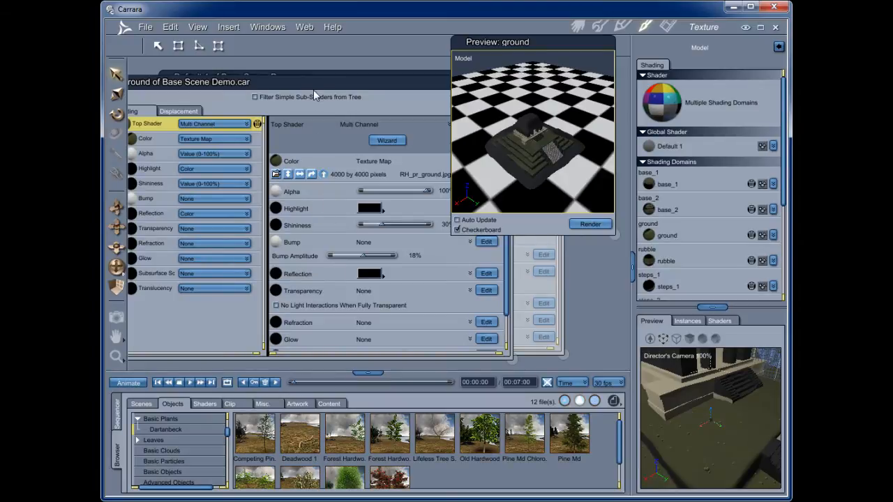
{"action": "left_click_drag", "start_coordinate": [314, 91], "coordinate": [338, 68]}
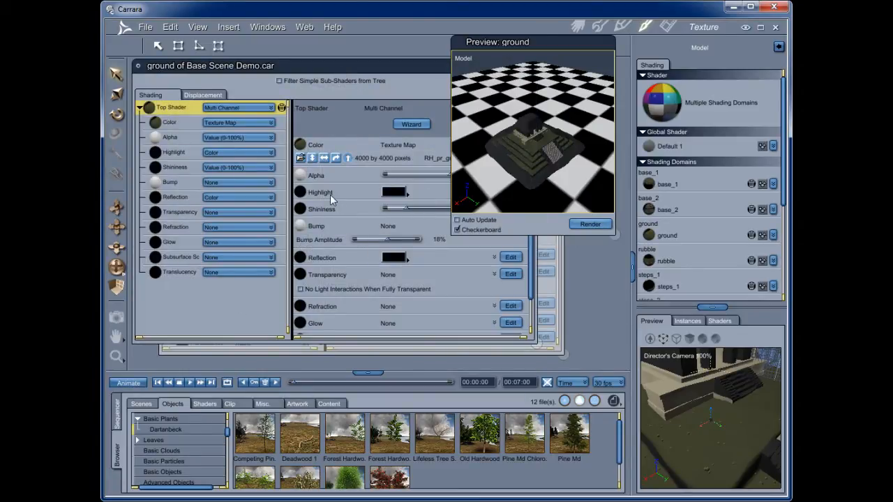
{"action": "left_click", "coordinate": [408, 201]}
{"action": "left_click", "coordinate": [396, 194]}
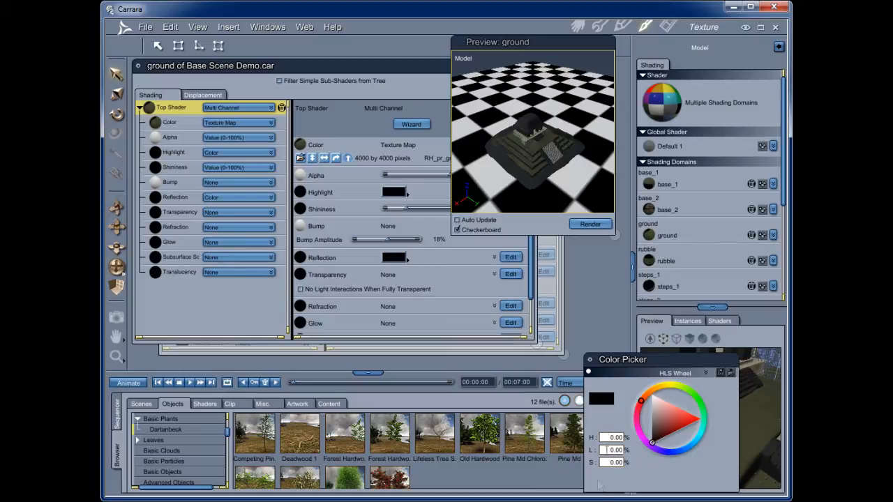
{"action": "left_click", "coordinate": [589, 360]}
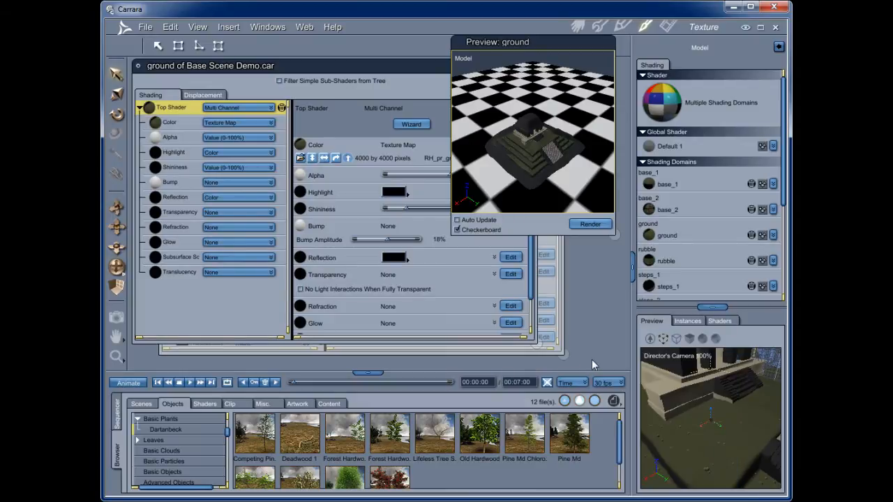
{"action": "left_click_drag", "start_coordinate": [370, 71], "coordinate": [371, 72]}
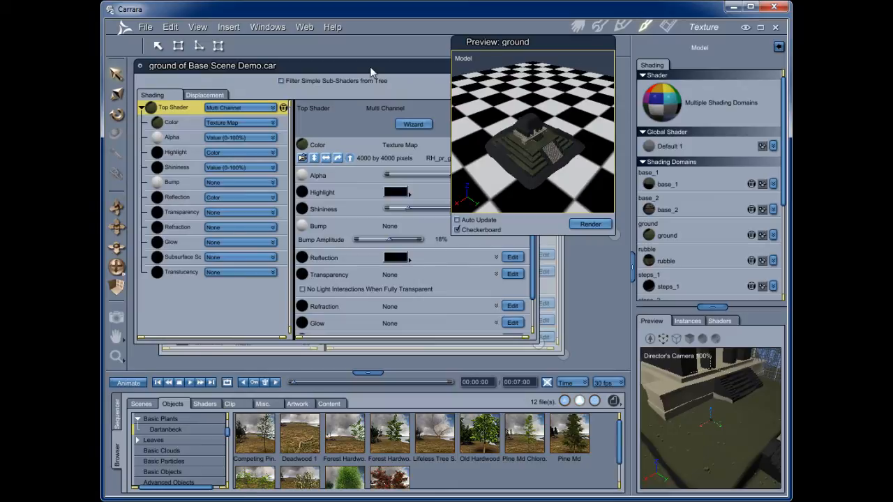
{"action": "left_click", "coordinate": [140, 67]}
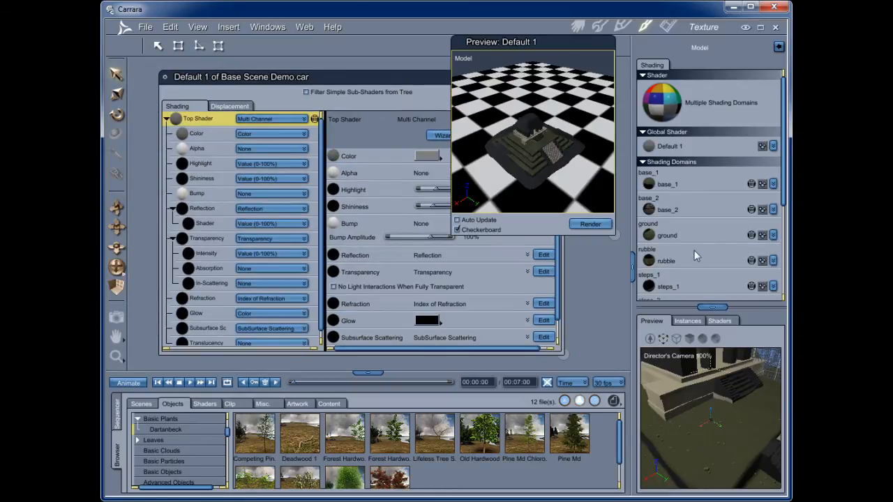
- Assign the dB Distant Terrain shader to the ruins' ground shading domain and return to the Assemble room
{"action": "left_click", "coordinate": [773, 235]}
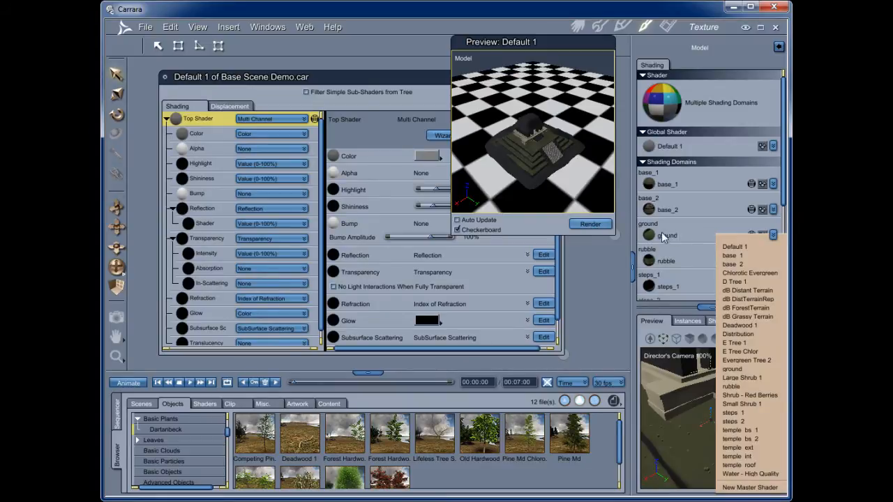
{"action": "left_click", "coordinate": [761, 294]}
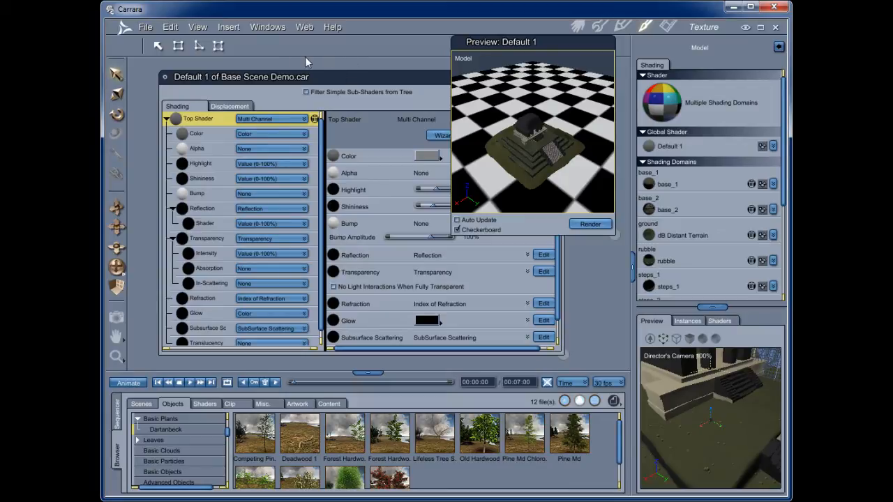
{"action": "left_click", "coordinate": [578, 27]}
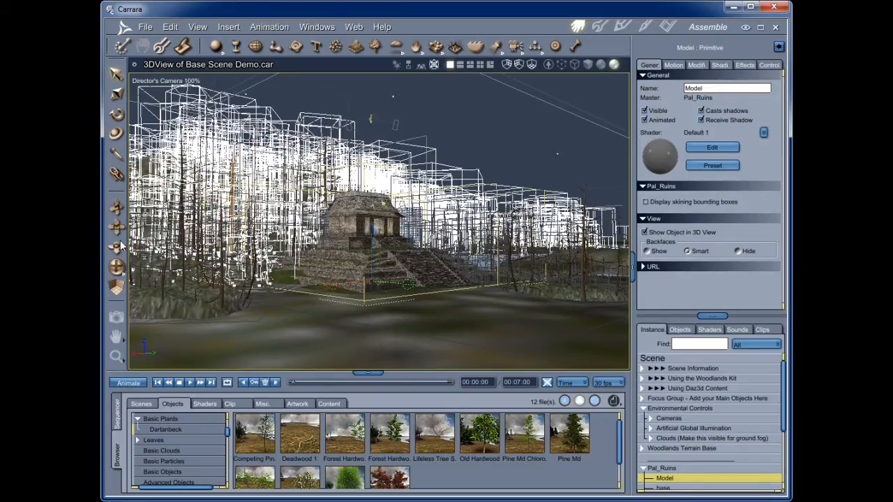
- Test-render an area around the ruins, and enlarge the display area for the rendered image Doc1.jpg
{"action": "left_click", "coordinate": [116, 316]}
{"action": "left_click_drag", "start_coordinate": [332, 252], "coordinate": [437, 320]}
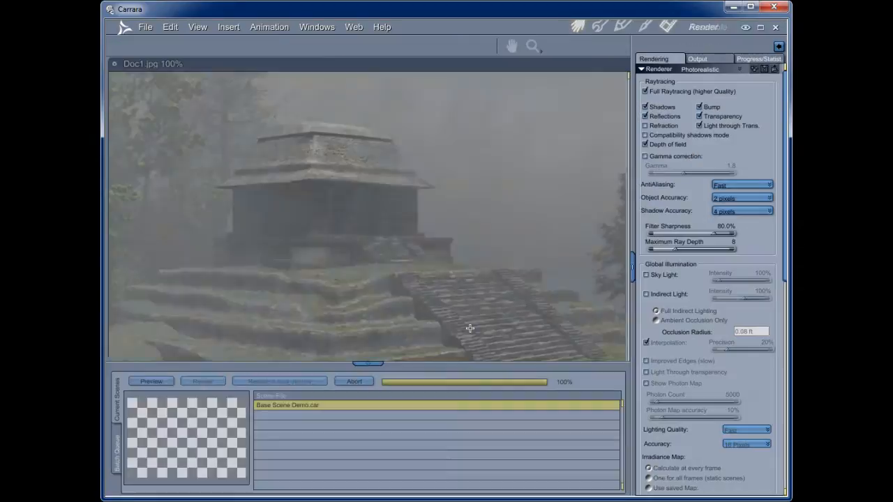
{"action": "left_click_drag", "start_coordinate": [370, 362], "coordinate": [369, 429]}
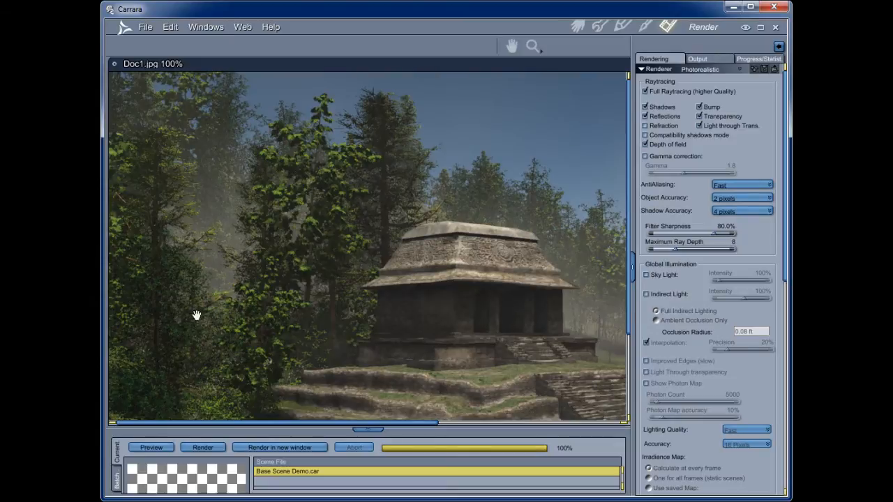
- Examine the finished render across the temple, stairs, ground, forest and lake to judge how the ruins blend into the terrain
{"action": "left_click_drag", "start_coordinate": [447, 324], "coordinate": [227, 267]}
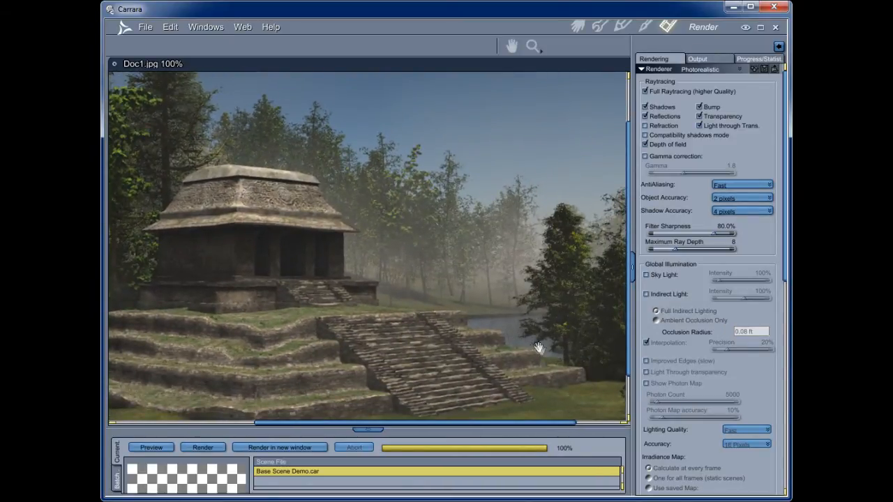
{"action": "left_click_drag", "start_coordinate": [478, 349], "coordinate": [484, 341]}
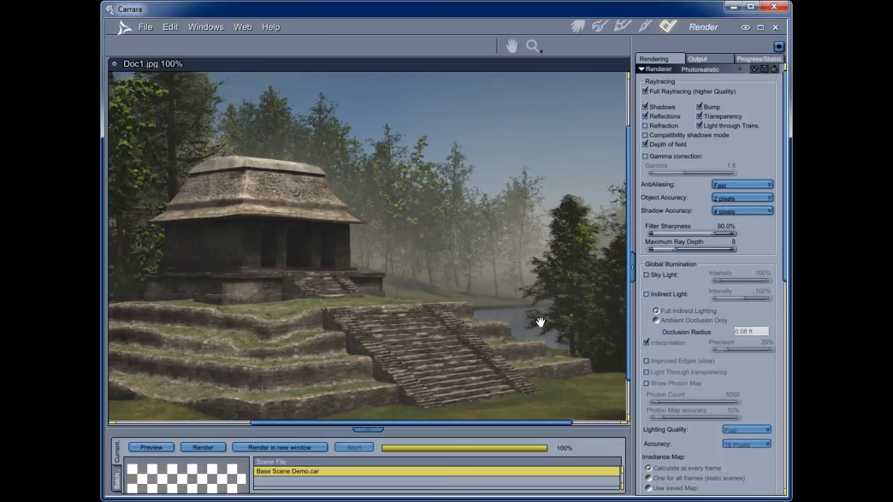
{"action": "left_click_drag", "start_coordinate": [391, 349], "coordinate": [465, 290]}
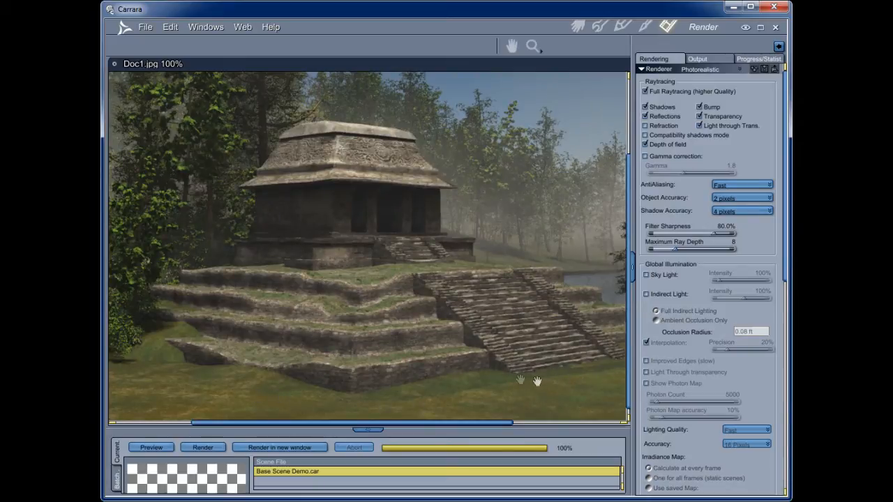
{"action": "left_click_drag", "start_coordinate": [536, 381], "coordinate": [516, 380]}
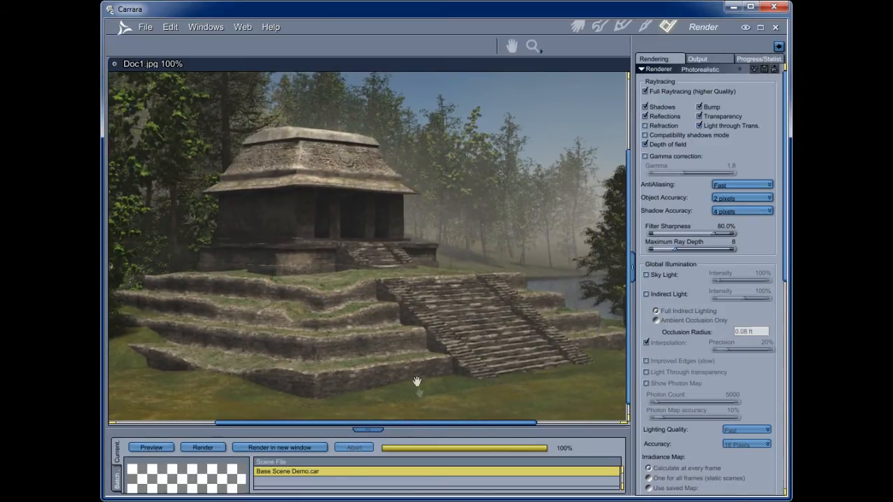
{"action": "left_click_drag", "start_coordinate": [453, 360], "coordinate": [524, 344]}
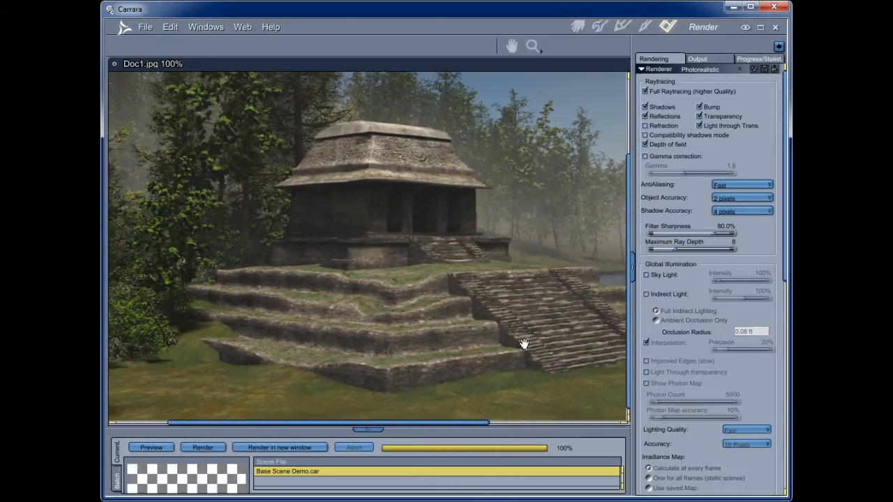
{"action": "left_click_drag", "start_coordinate": [419, 300], "coordinate": [458, 306]}
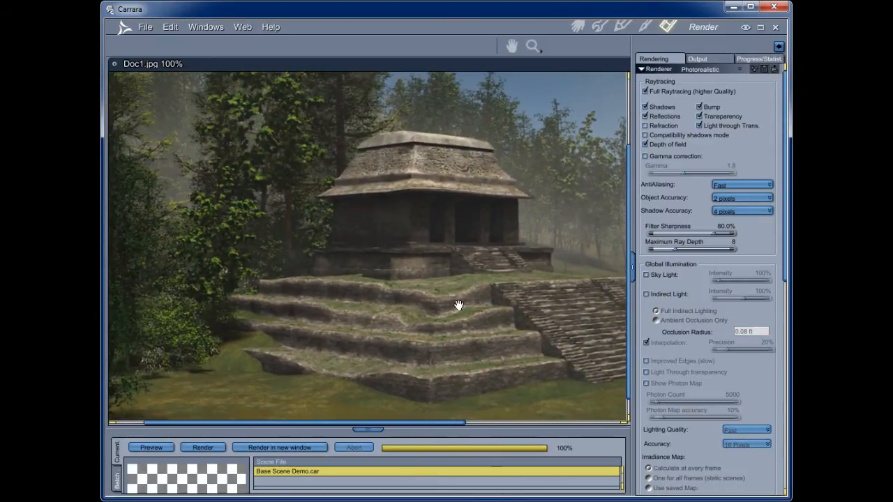
{"action": "mouse_move", "coordinate": [332, 297]}
{"action": "left_mouse_down"}
{"action": "mouse_move", "coordinate": [379, 300]}
{"action": "mouse_move", "coordinate": [334, 291]}
{"action": "left_mouse_up"}
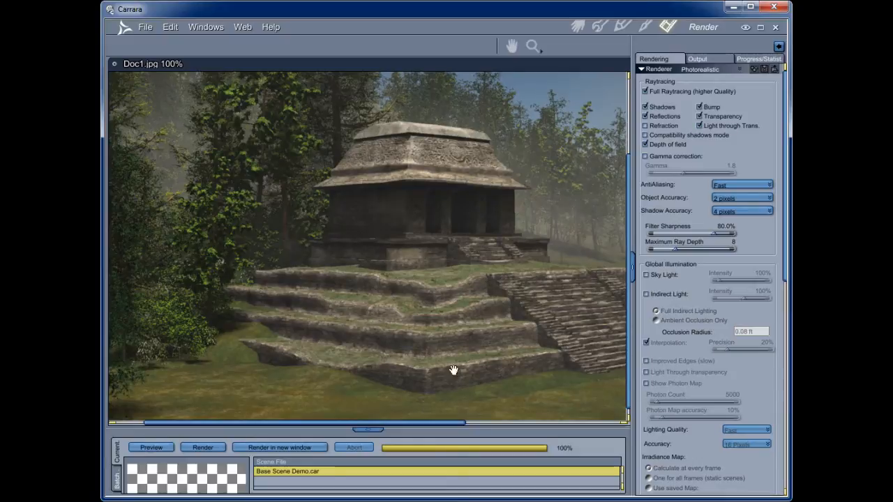
{"action": "left_click_drag", "start_coordinate": [509, 362], "coordinate": [253, 352]}
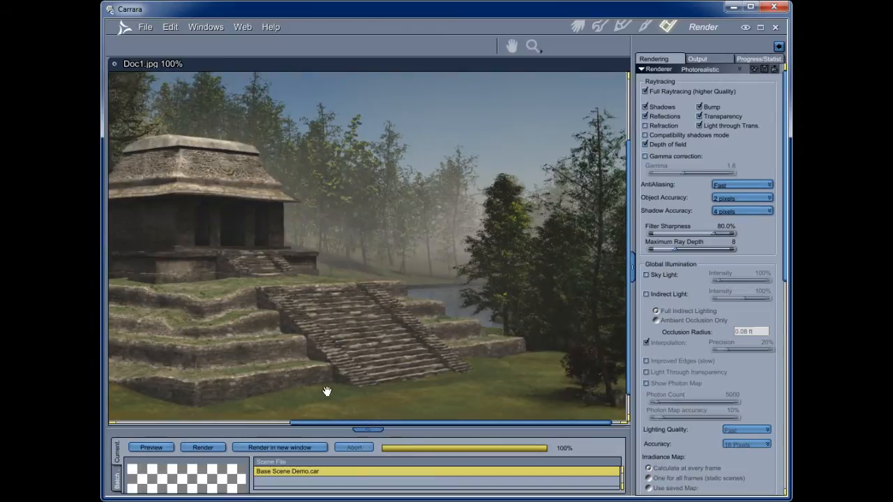
{"action": "left_click_drag", "start_coordinate": [379, 362], "coordinate": [522, 323]}
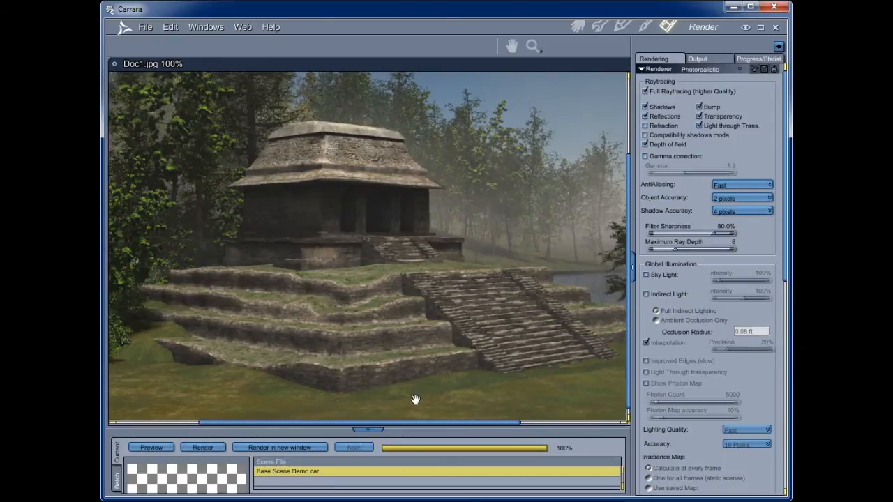
{"action": "left_click_drag", "start_coordinate": [368, 376], "coordinate": [364, 342]}
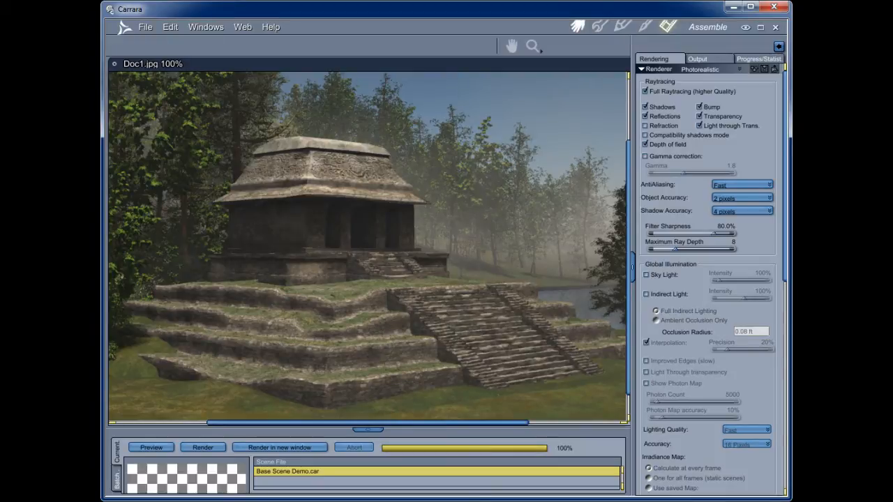
- Return to the Assemble room and review the Remove Unused Masters commands for cleaning up objects and shaders
{"action": "left_click", "coordinate": [577, 26]}
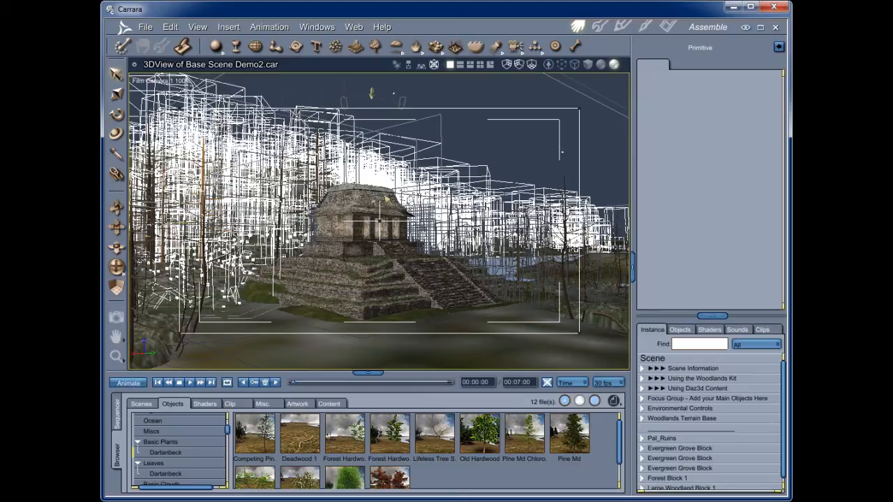
{"action": "left_click", "coordinate": [176, 31]}
{"action": "mouse_move", "coordinate": [214, 102]}
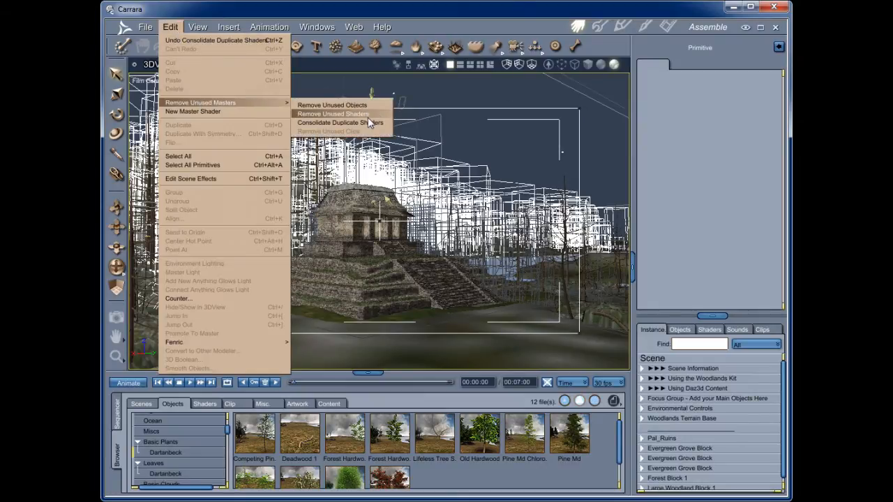
{"action": "left_click", "coordinate": [171, 28]}
{"action": "left_click", "coordinate": [170, 28]}
{"action": "left_click", "coordinate": [171, 27]}
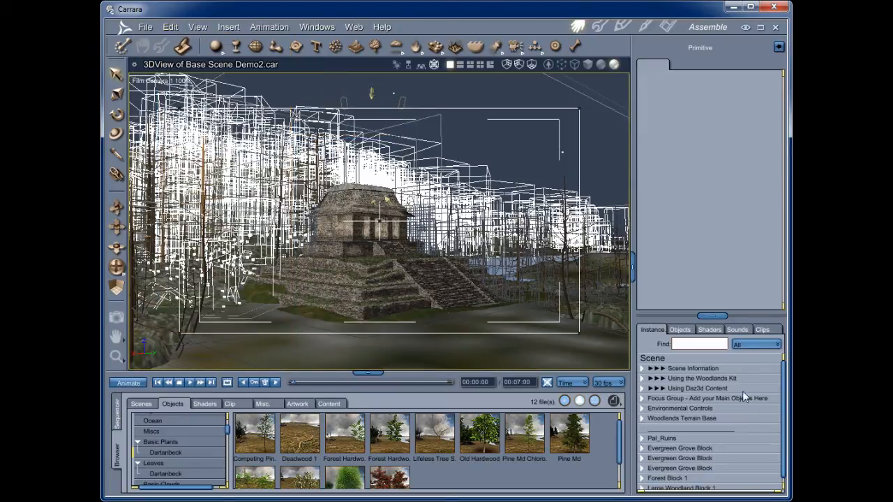
- Hide the Background Terrain (Distant) object in the Woodlands Terrain Base group
{"action": "left_click", "coordinate": [642, 418]}
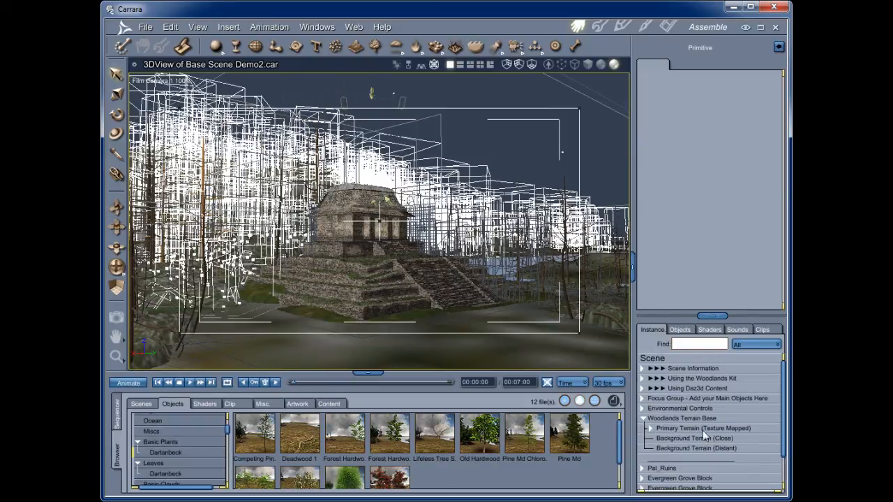
{"action": "left_click", "coordinate": [708, 448]}
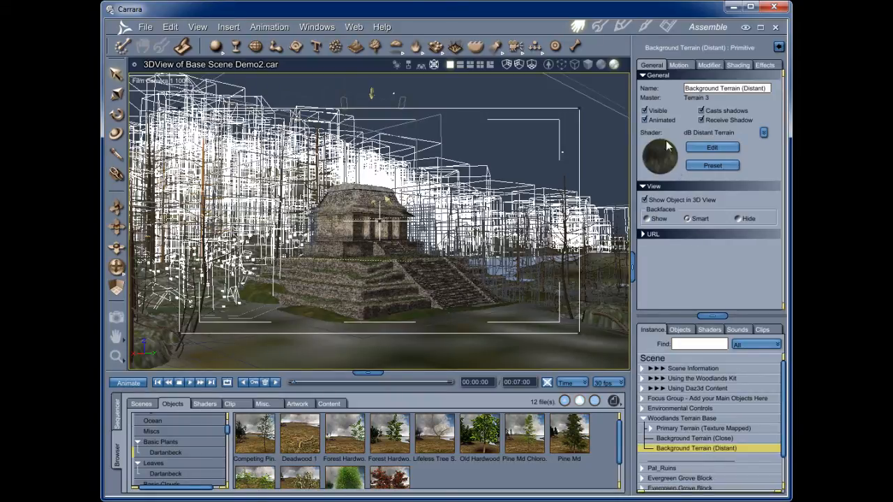
{"action": "left_click", "coordinate": [643, 111]}
- Select the primary terrain and add the dB ForestTerrain shader from the Dartanbeck terrain library to the scene's shaders
{"action": "left_click", "coordinate": [690, 429]}
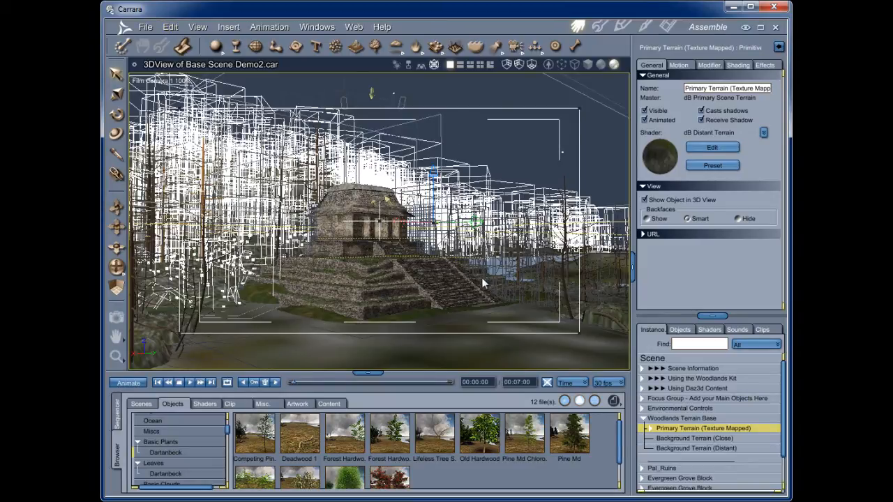
{"action": "left_click", "coordinate": [204, 404]}
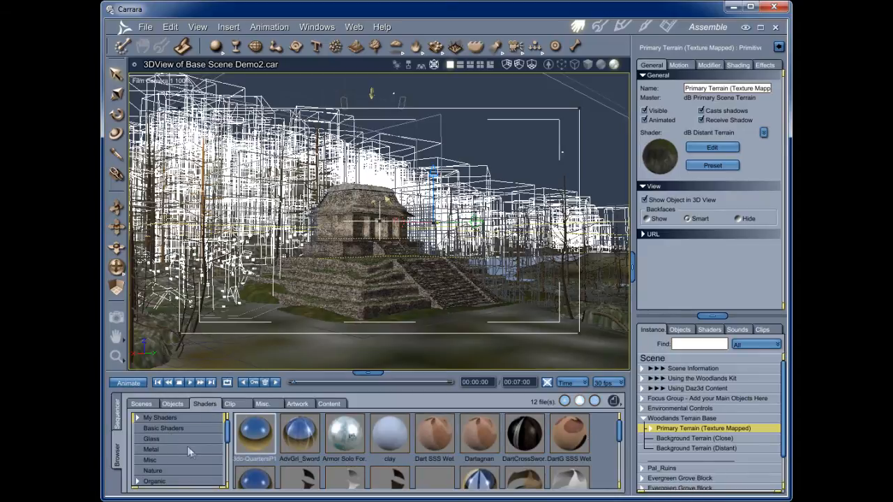
{"action": "left_click_drag", "start_coordinate": [226, 438], "coordinate": [225, 460]}
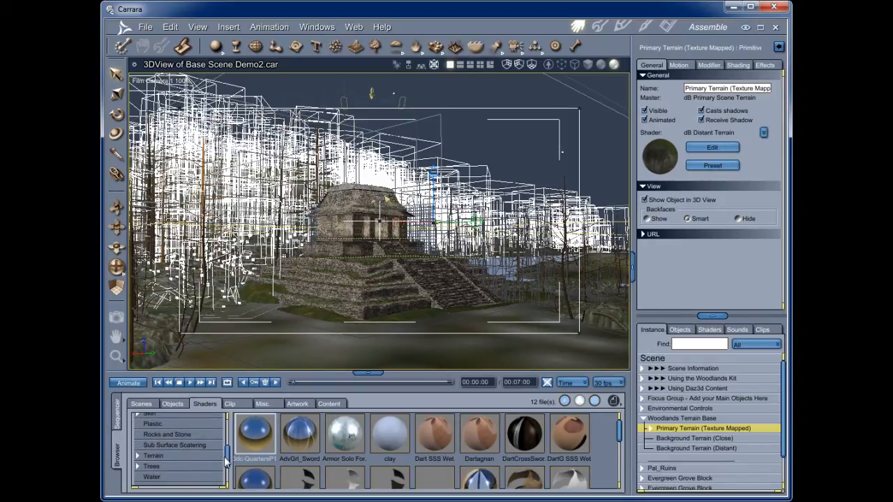
{"action": "left_click", "coordinate": [138, 457]}
{"action": "left_click", "coordinate": [165, 467]}
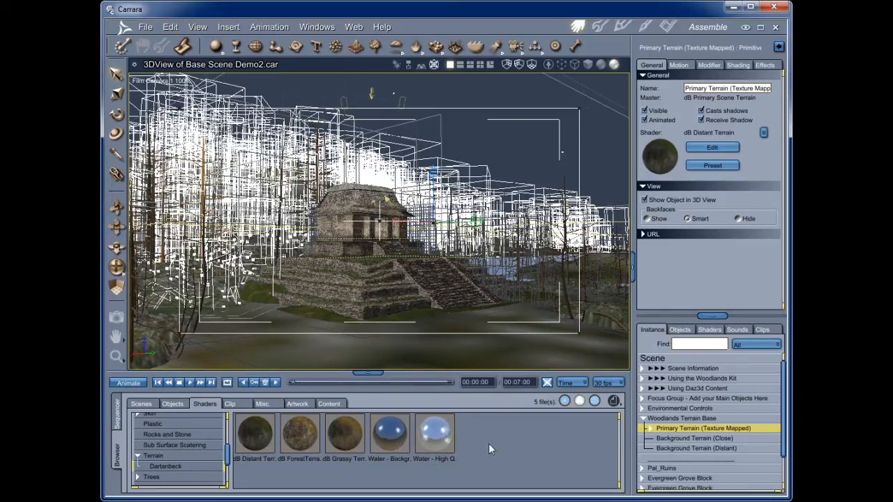
{"action": "left_click", "coordinate": [709, 329]}
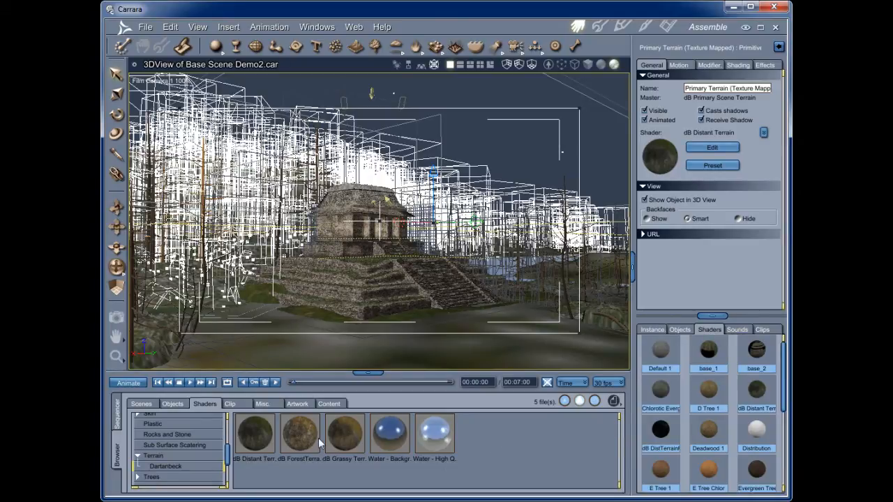
{"action": "left_click_drag", "start_coordinate": [302, 438], "coordinate": [729, 366]}
- Assign the dB ForestTerrain shader to Primary Terrain (Texture Mapped)
{"action": "left_click", "coordinate": [652, 330]}
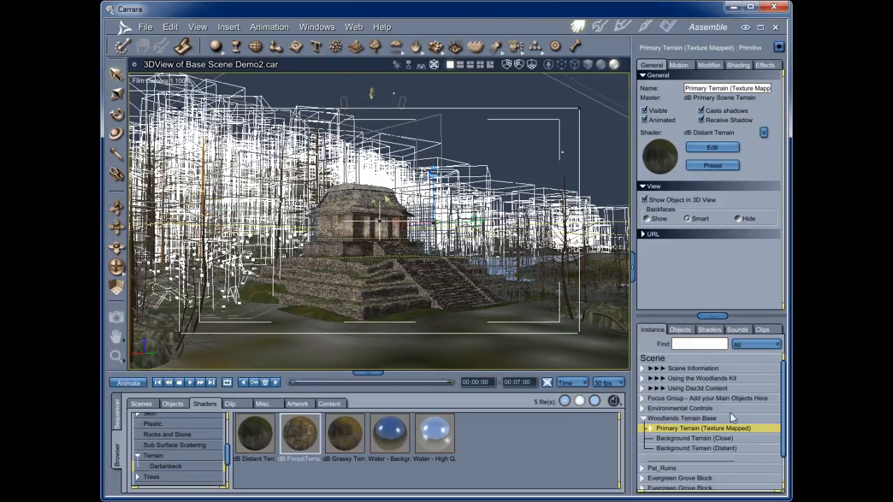
{"action": "left_click", "coordinate": [764, 133]}
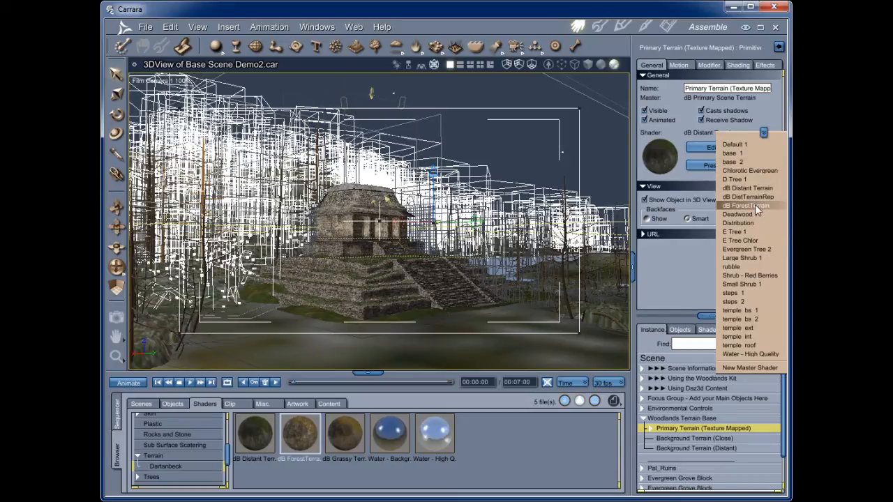
{"action": "left_click", "coordinate": [754, 204]}
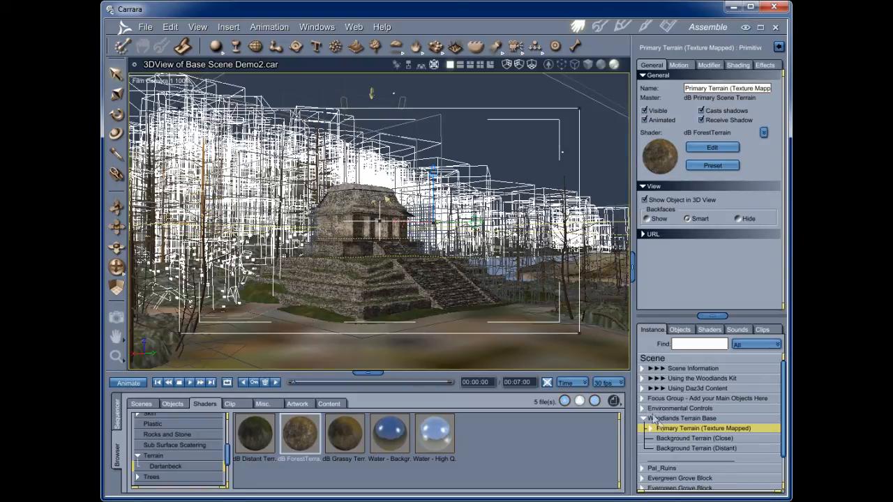
- Edit the Pal_Ruins model's shading, assign dB ForestTerrain to its ground domain, and return to the Assemble room
{"action": "left_click", "coordinate": [642, 468]}
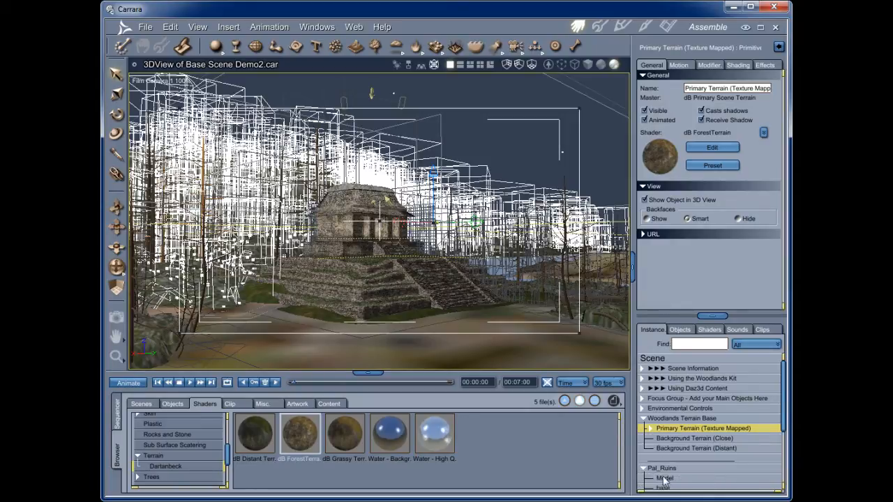
{"action": "left_click", "coordinate": [664, 479]}
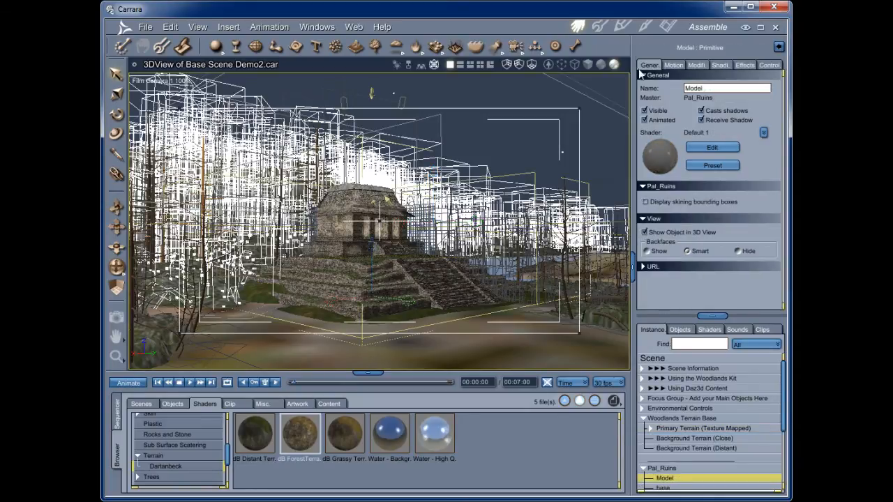
{"action": "left_click", "coordinate": [645, 26]}
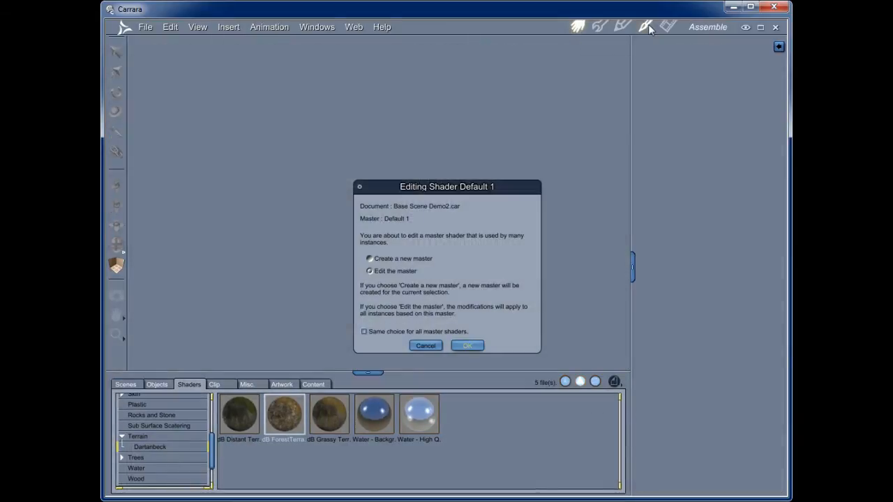
{"action": "left_click", "coordinate": [467, 346]}
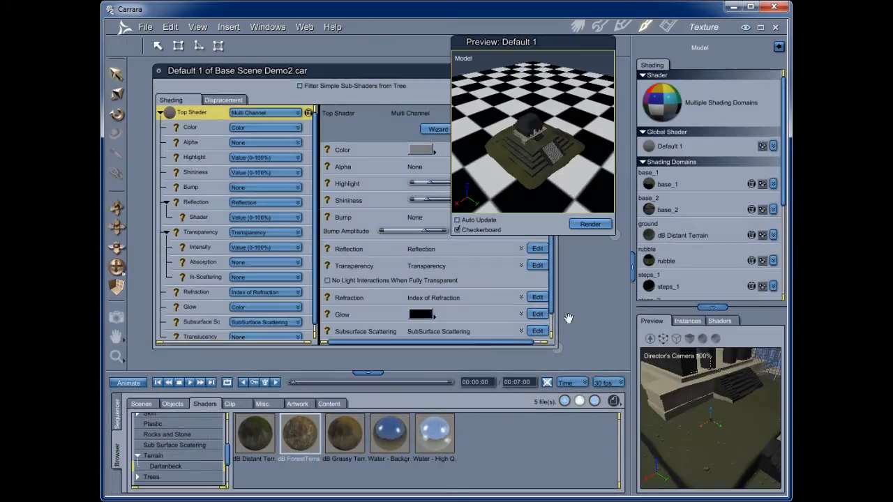
{"action": "left_click", "coordinate": [773, 235]}
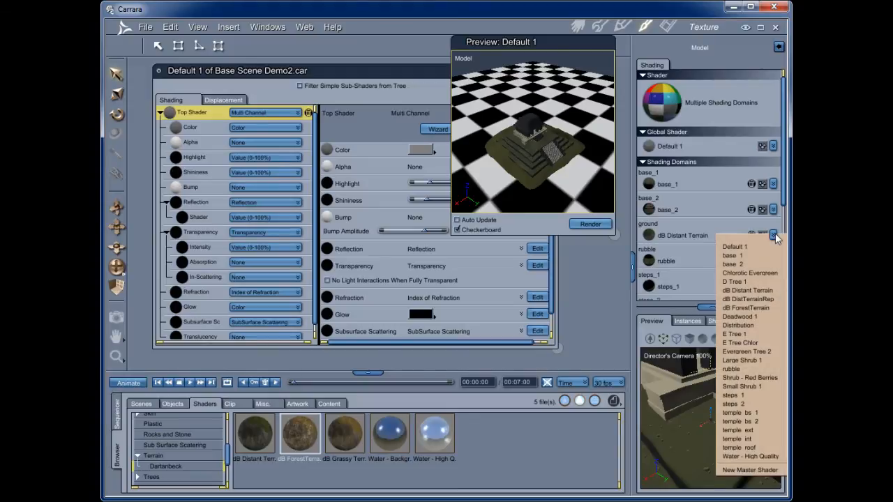
{"action": "left_click", "coordinate": [758, 307]}
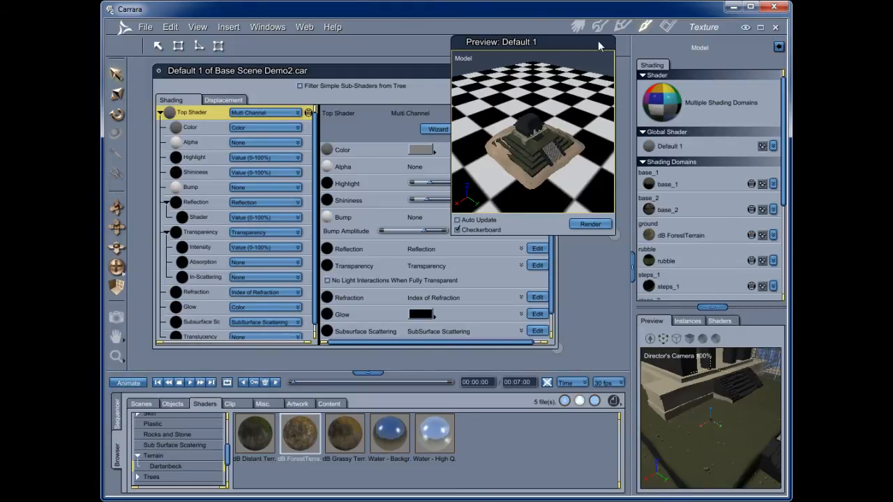
{"action": "left_click", "coordinate": [578, 28]}
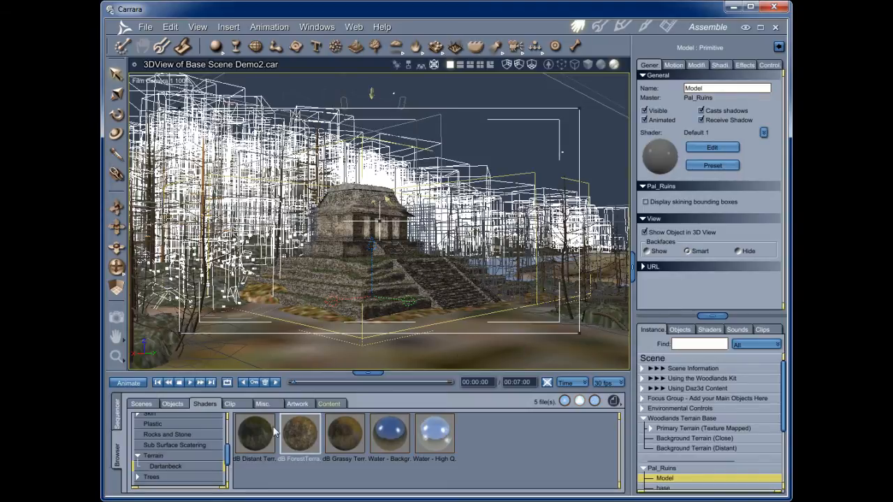
- Try to gather the three Evergreen Grove Blocks, Forest Block 1 and Large Woodland Block 1 into one group
{"action": "left_click", "coordinate": [172, 405]}
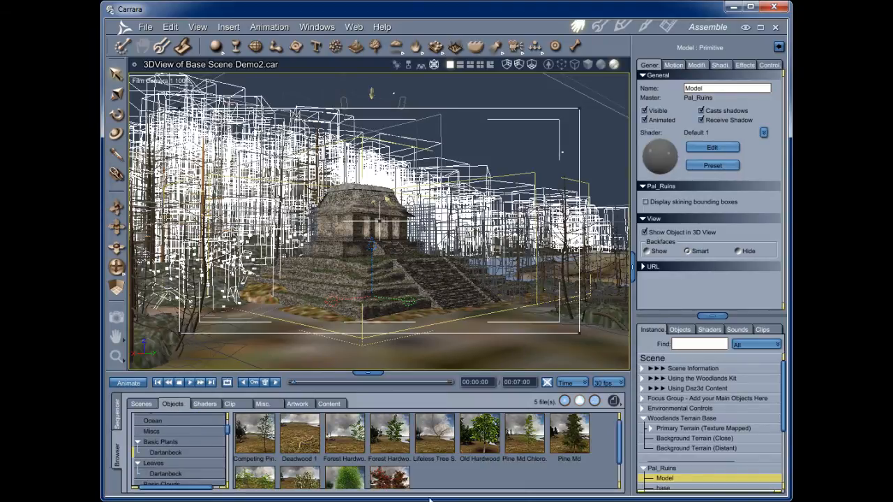
{"action": "left_click", "coordinate": [643, 468]}
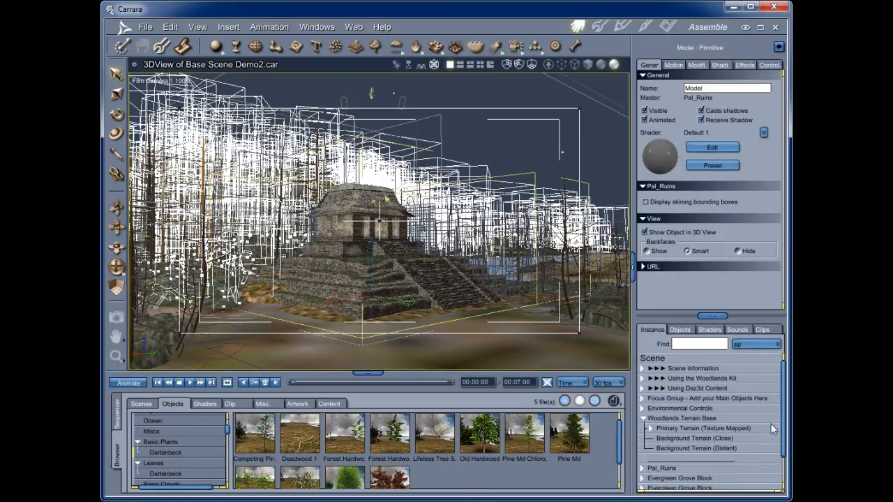
{"action": "scroll", "coordinate": [782, 423], "scroll_direction": "down", "scroll_amount": 1}
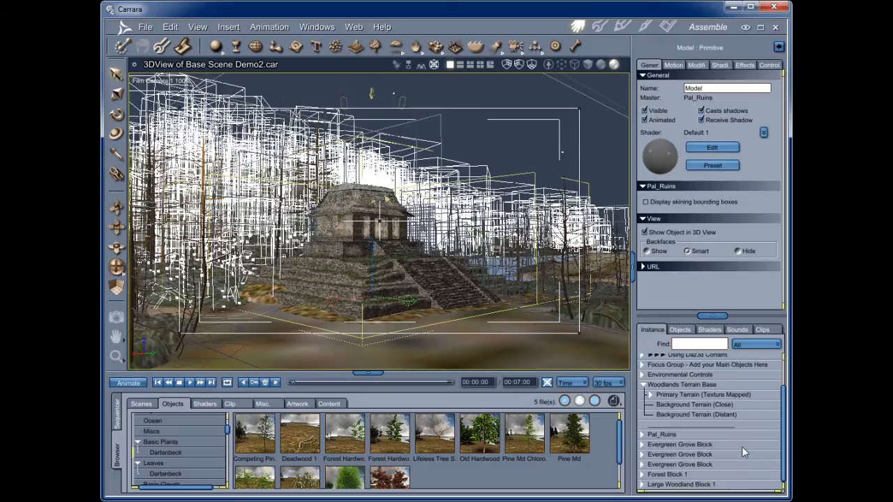
{"action": "left_click_drag", "start_coordinate": [739, 443], "coordinate": [734, 484]}
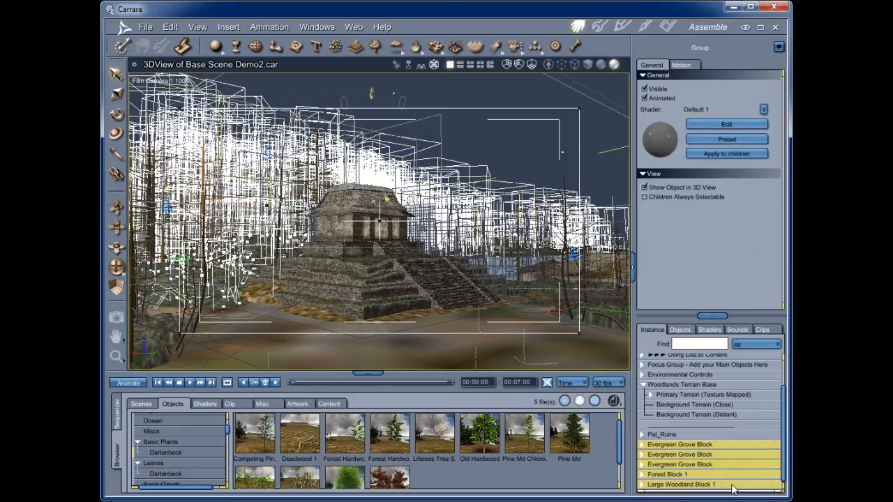
{"action": "key", "text": "ctrl+g"}
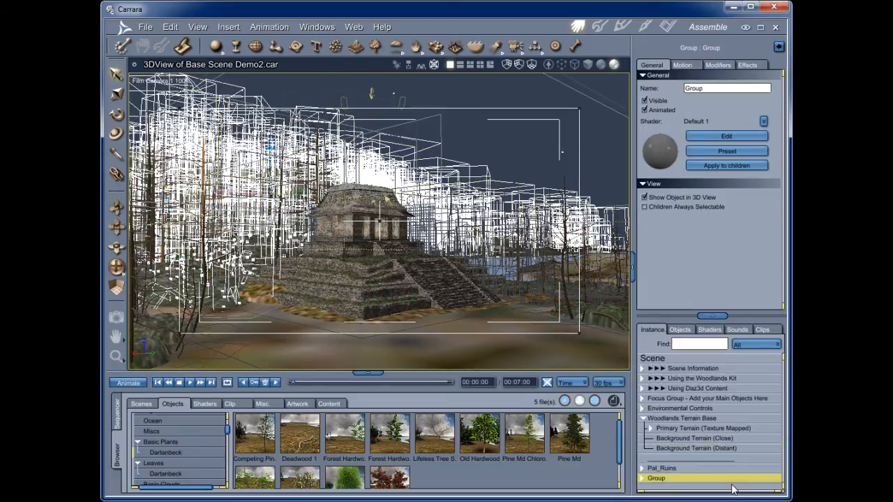
{"action": "left_click", "coordinate": [642, 418]}
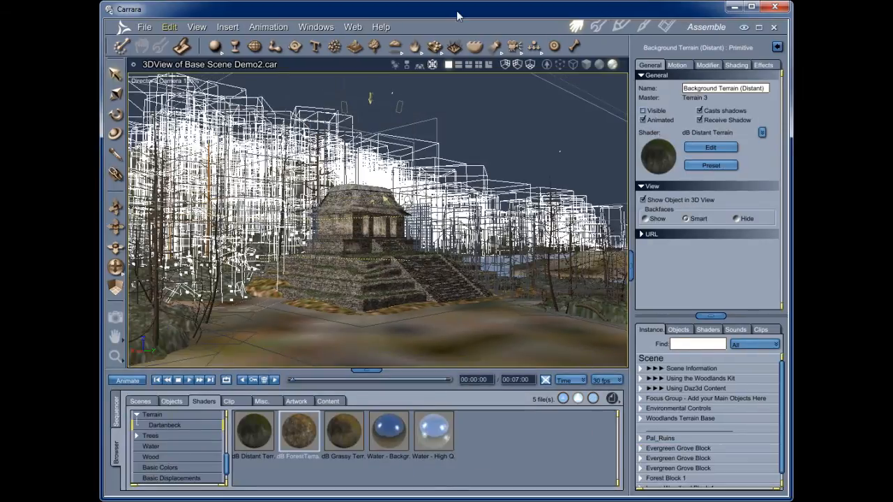
- Group the Evergreen Grove Blocks, Forest Block 1 and Large Woodland Block 1 together
{"action": "left_click", "coordinate": [172, 401]}
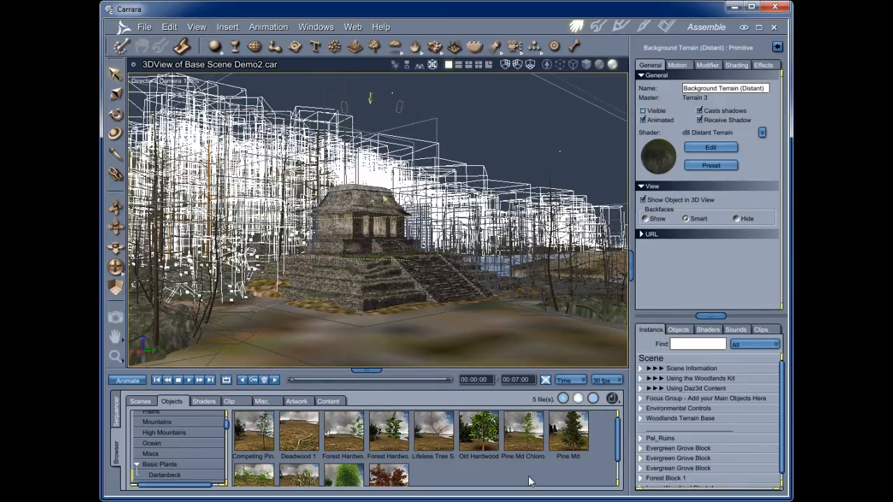
{"action": "left_click_drag", "start_coordinate": [730, 451], "coordinate": [731, 482]}
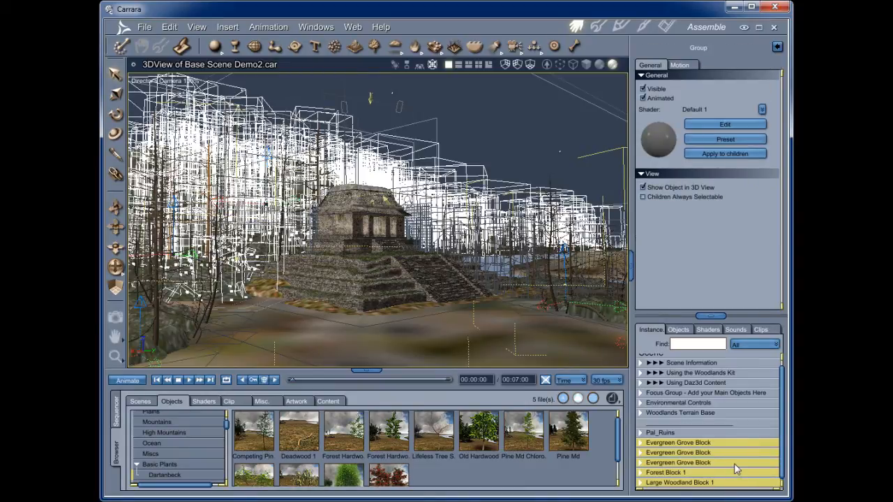
{"action": "key", "text": "ctrl+g"}
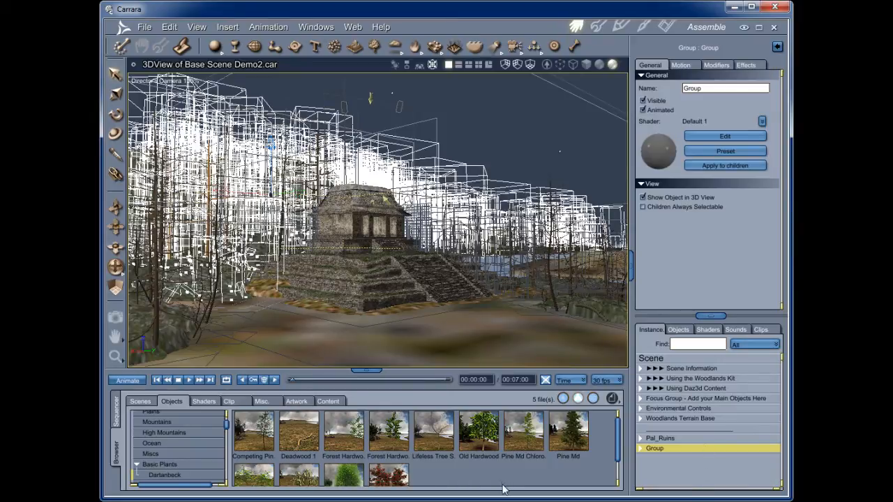
- Add a Competing Pine from the Dartanbeck Basic Plants library to the scene
{"action": "scroll", "coordinate": [505, 479], "scroll_direction": "down", "scroll_amount": 1}
{"action": "scroll", "coordinate": [505, 480], "scroll_direction": "up", "scroll_amount": 1}
{"action": "scroll", "coordinate": [506, 479], "scroll_direction": "down", "scroll_amount": 1}
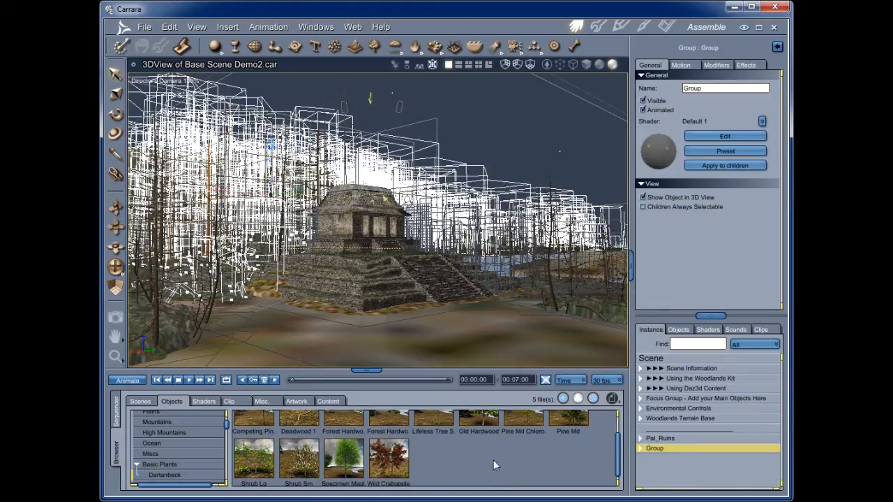
{"action": "scroll", "coordinate": [507, 465], "scroll_direction": "down", "scroll_amount": 1}
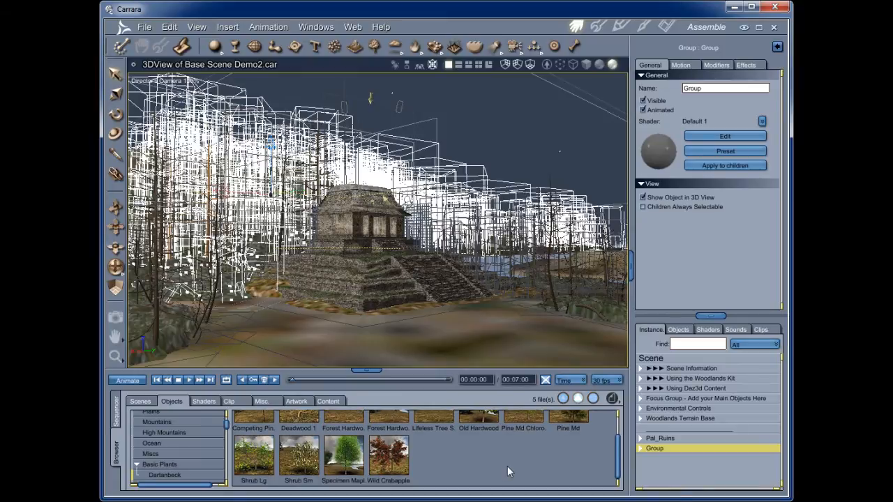
{"action": "scroll", "coordinate": [507, 466], "scroll_direction": "up", "scroll_amount": 1}
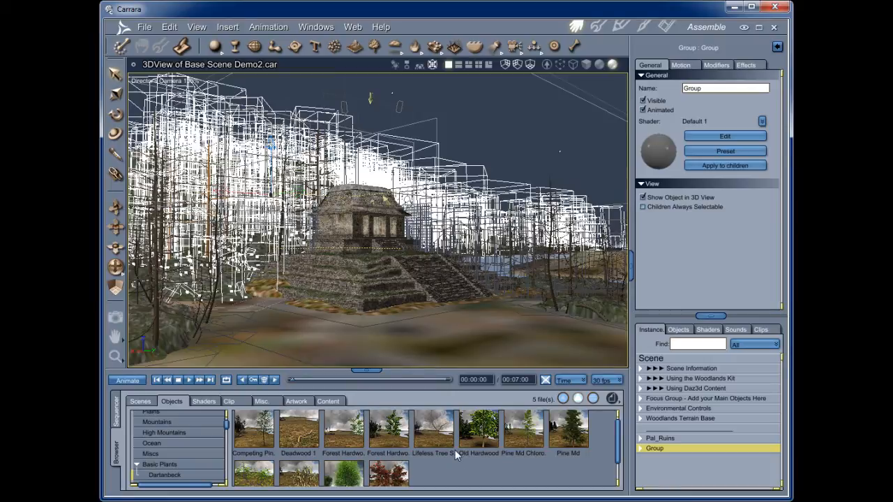
{"action": "left_click_drag", "start_coordinate": [265, 431], "coordinate": [676, 463]}
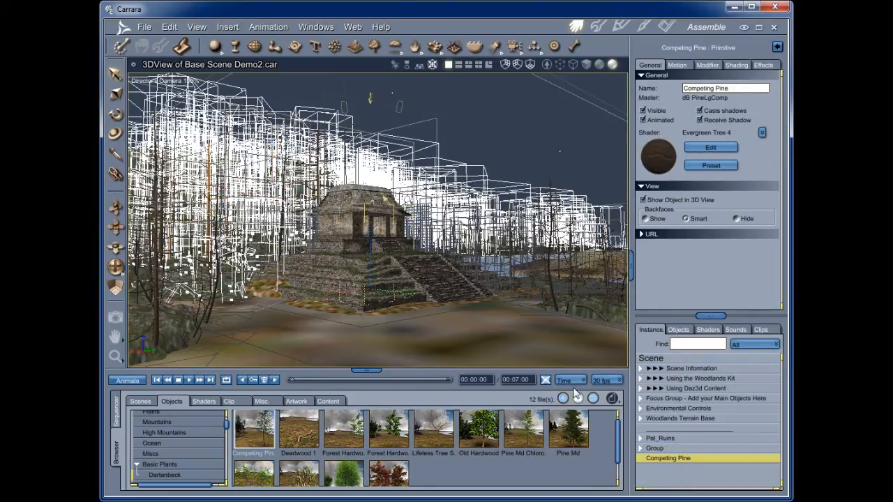
- Move the Competing Pine onto the foreground path just in front of the temple's near side, and duplicate it
{"action": "left_click_drag", "start_coordinate": [244, 336], "coordinate": [241, 337]}
{"action": "left_click_drag", "start_coordinate": [383, 347], "coordinate": [275, 357]}
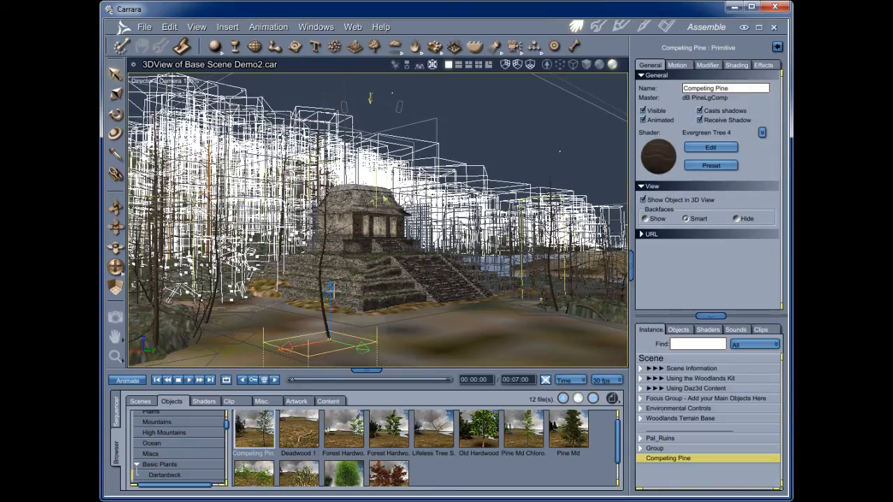
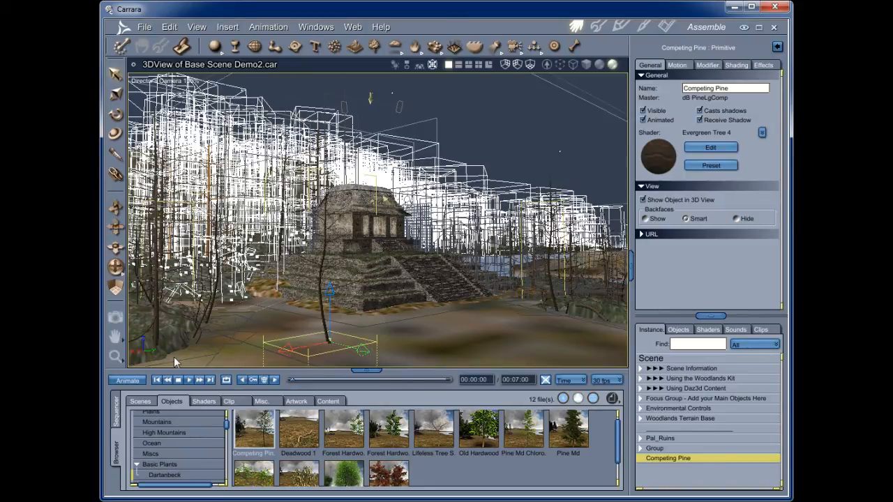
{"action": "left_click_drag", "start_coordinate": [285, 353], "coordinate": [220, 358]}
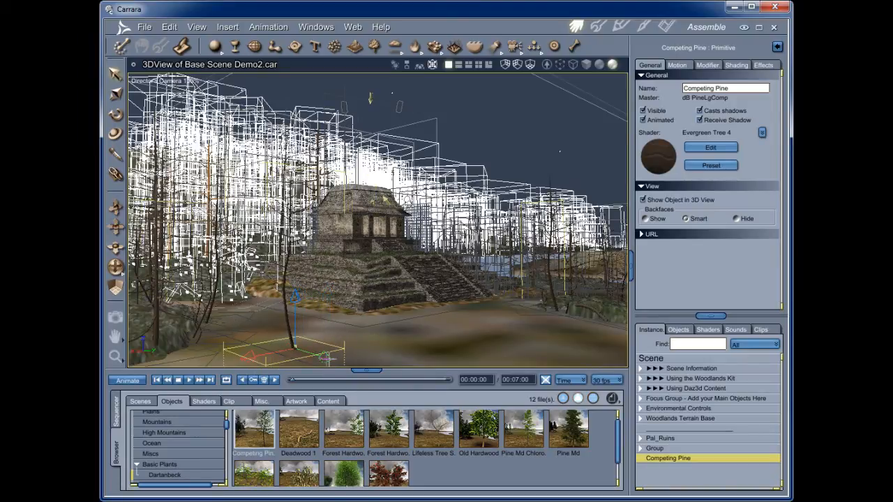
{"action": "left_click_drag", "start_coordinate": [326, 358], "coordinate": [332, 359]}
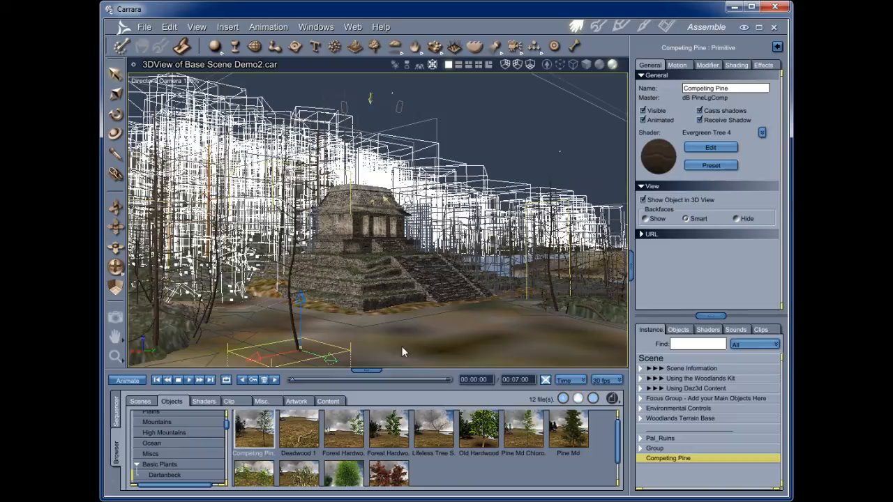
{"action": "key", "text": "ctrl+d"}
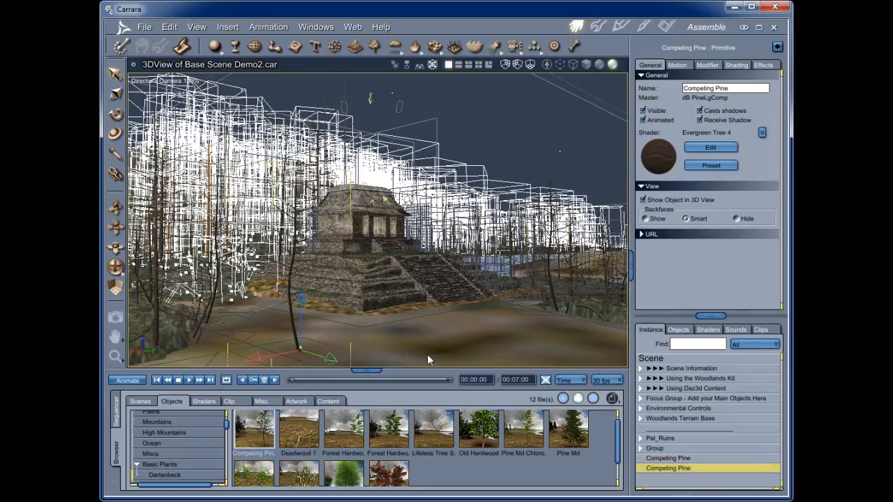
- Move the duplicated Competing Pine to the left of the original on the foreground path and rotate it about its vertical axis
{"action": "left_click_drag", "start_coordinate": [331, 358], "coordinate": [282, 364]}
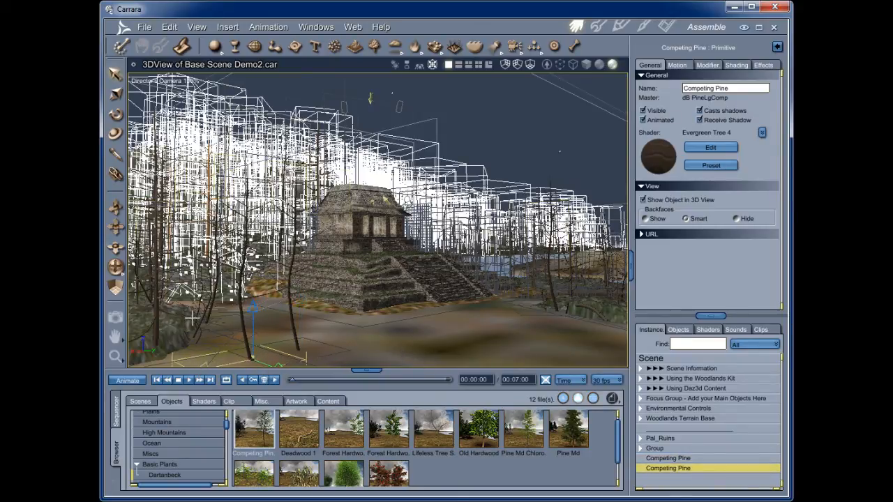
{"action": "left_click", "coordinate": [116, 114]}
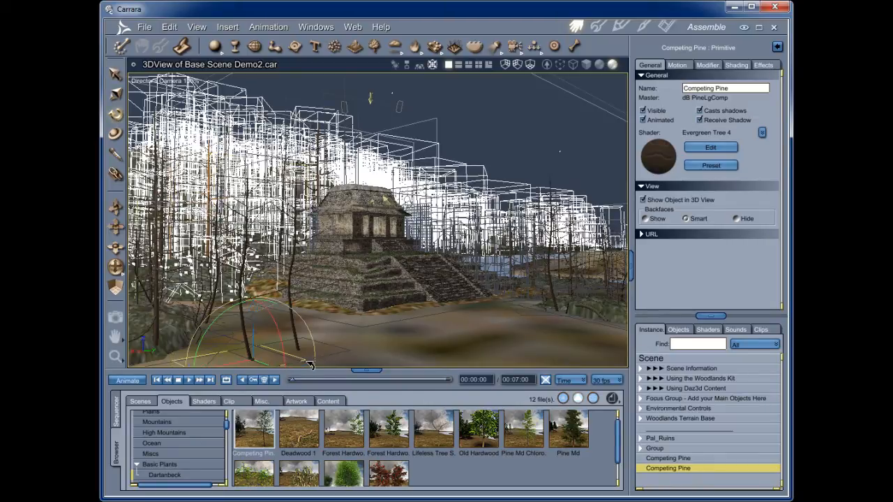
{"action": "mouse_move", "coordinate": [310, 362]}
{"action": "left_mouse_down"}
{"action": "mouse_move", "coordinate": [356, 342]}
{"action": "mouse_move", "coordinate": [380, 319]}
{"action": "mouse_move", "coordinate": [414, 312]}
{"action": "mouse_move", "coordinate": [351, 355]}
{"action": "left_mouse_up"}
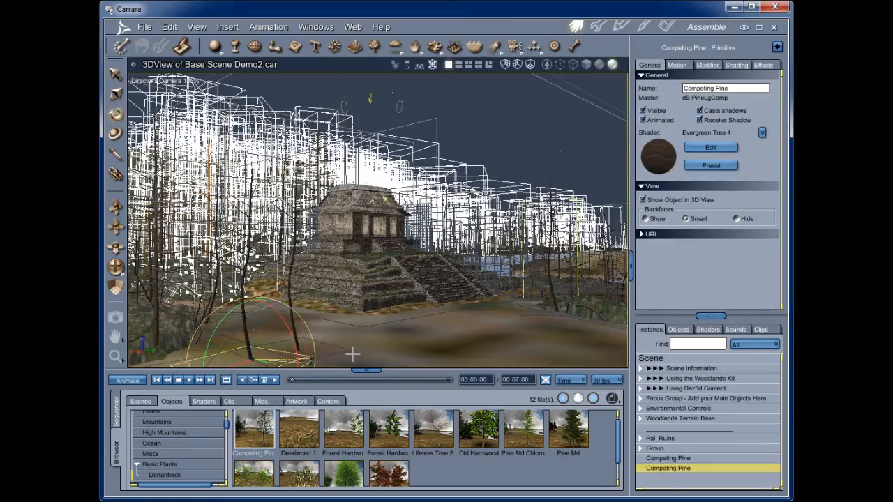
- Rotate the original Competing Pine in front of the temple about its vertical axis and scale it up
{"action": "left_click", "coordinate": [669, 458]}
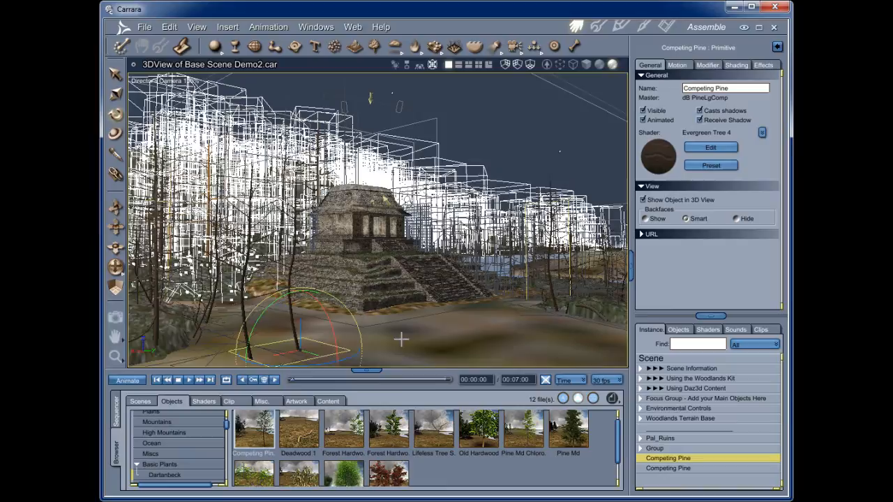
{"action": "left_click_drag", "start_coordinate": [429, 327], "coordinate": [609, 257]}
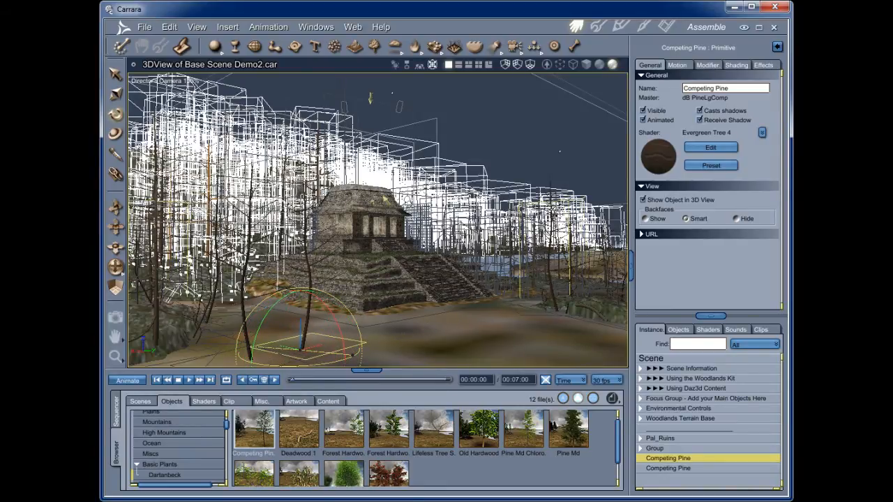
{"action": "left_click", "coordinate": [117, 94]}
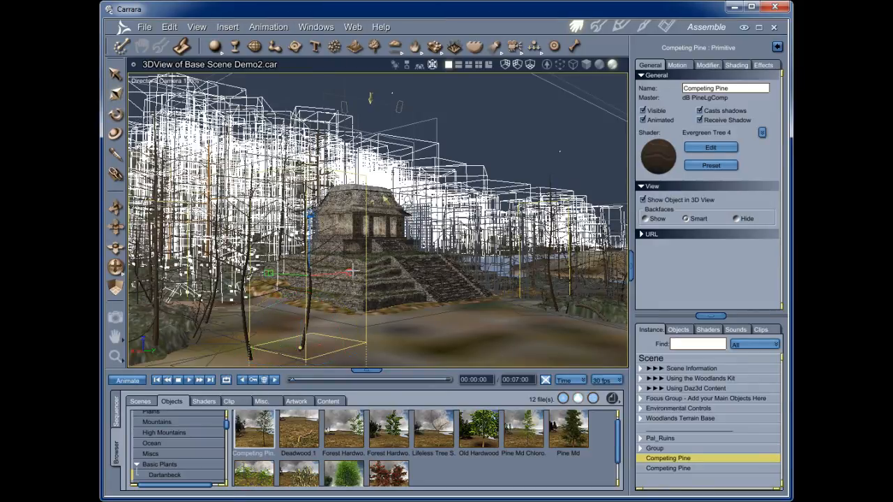
{"action": "left_click_drag", "start_coordinate": [355, 268], "coordinate": [359, 268]}
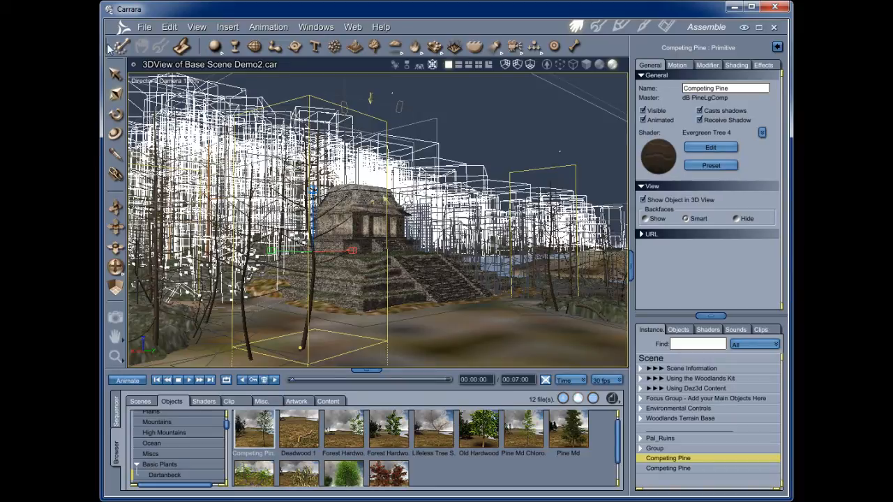
- Duplicate the enlarged Competing Pine and move the copy across the foreground to the far side of the temple stairs
{"action": "key", "text": "ctrl+d"}
{"action": "left_click_drag", "start_coordinate": [301, 347], "coordinate": [653, 359]}
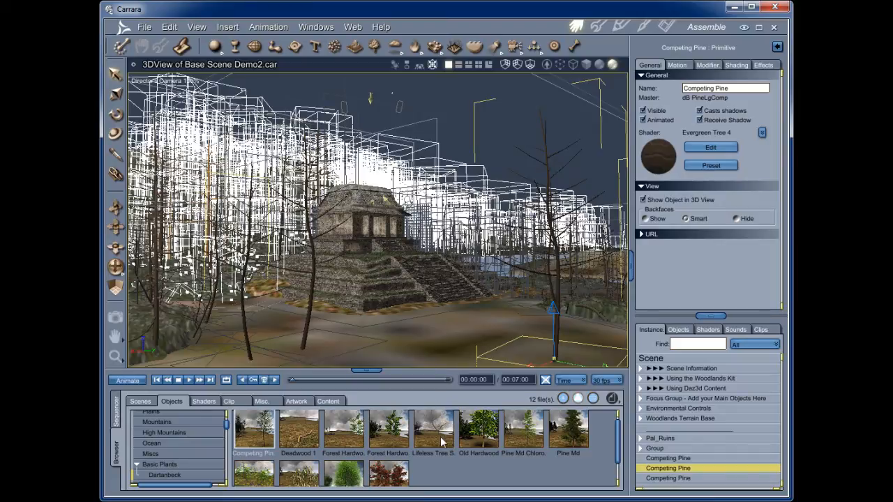
- Add a Lifeless Tree Shrub from the Dartanbeck library and move it between the two pines in the left foreground
{"action": "left_click_drag", "start_coordinate": [445, 433], "coordinate": [682, 361]}
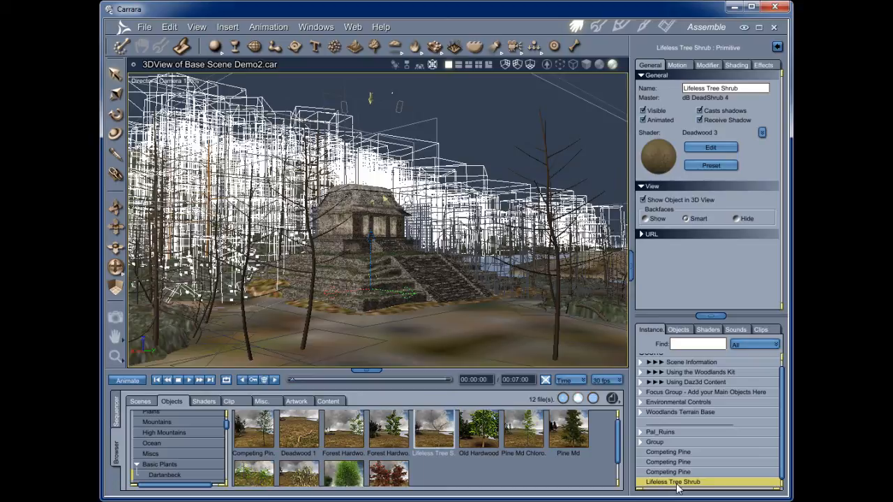
{"action": "left_click_drag", "start_coordinate": [329, 293], "coordinate": [189, 349]}
{"action": "left_click_drag", "start_coordinate": [288, 316], "coordinate": [376, 351]}
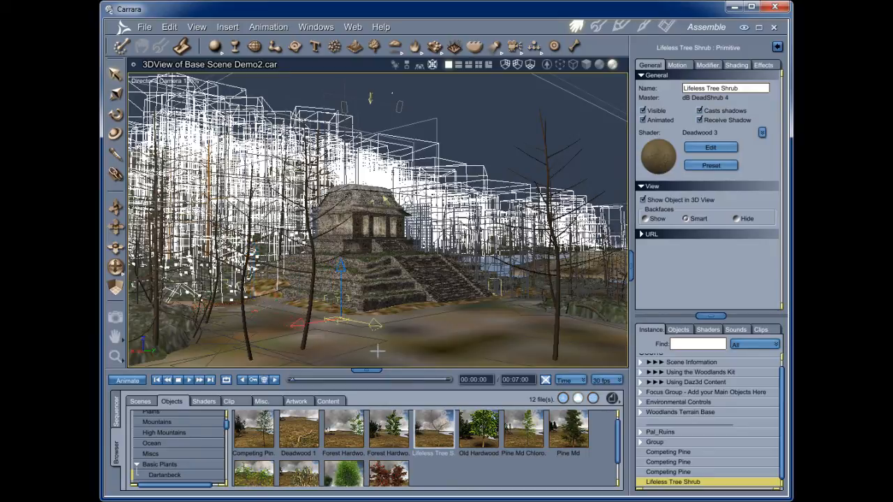
{"action": "left_click_drag", "start_coordinate": [301, 331], "coordinate": [305, 362]}
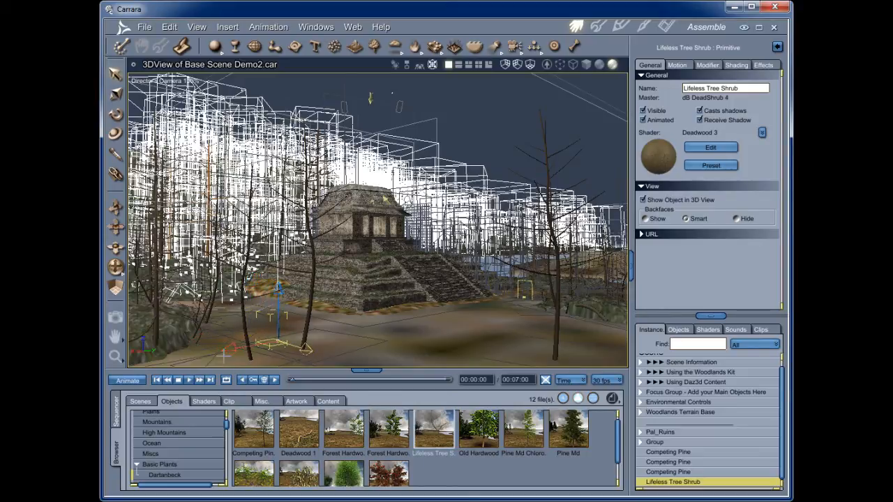
{"action": "left_click_drag", "start_coordinate": [230, 349], "coordinate": [218, 346]}
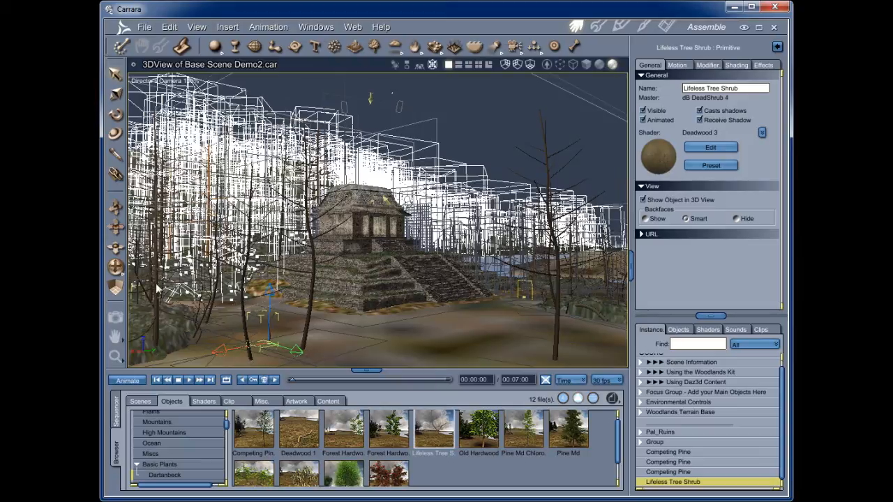
- Scale up the Lifeless Tree Shrub between the two pines and rotate it
{"action": "left_click", "coordinate": [117, 96]}
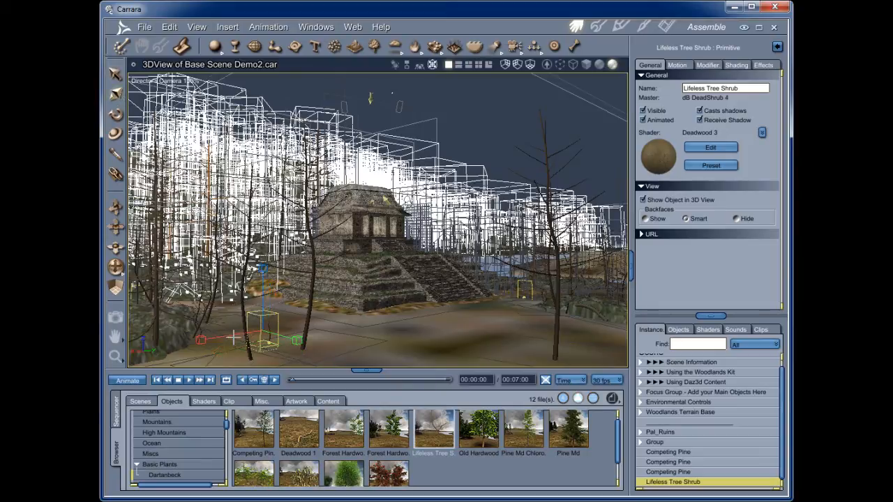
{"action": "left_click_drag", "start_coordinate": [197, 341], "coordinate": [187, 341]}
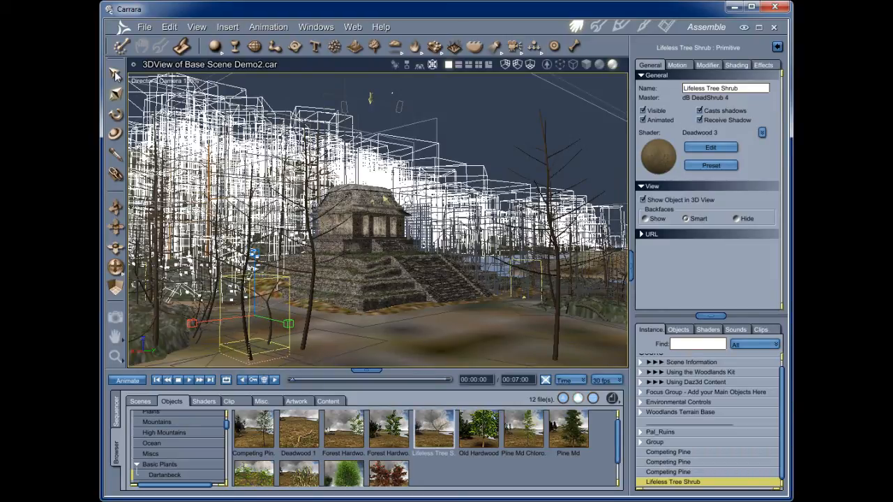
{"action": "left_click", "coordinate": [115, 94]}
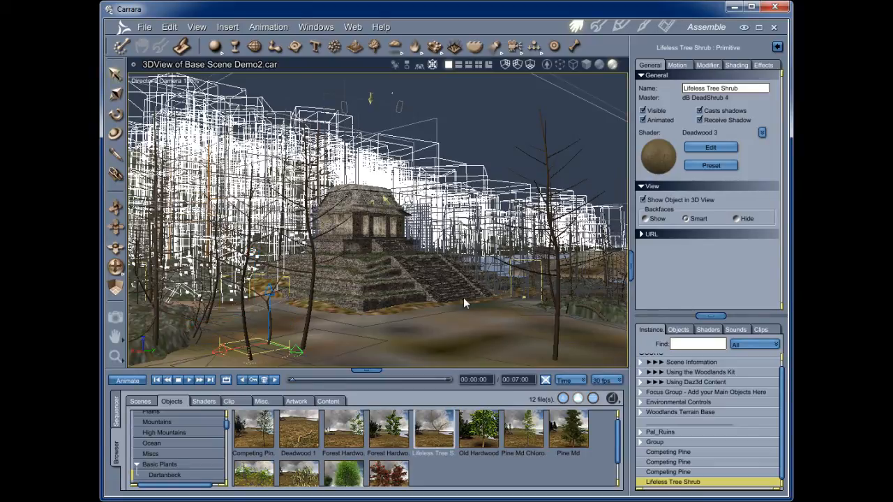
{"action": "left_click", "coordinate": [116, 118]}
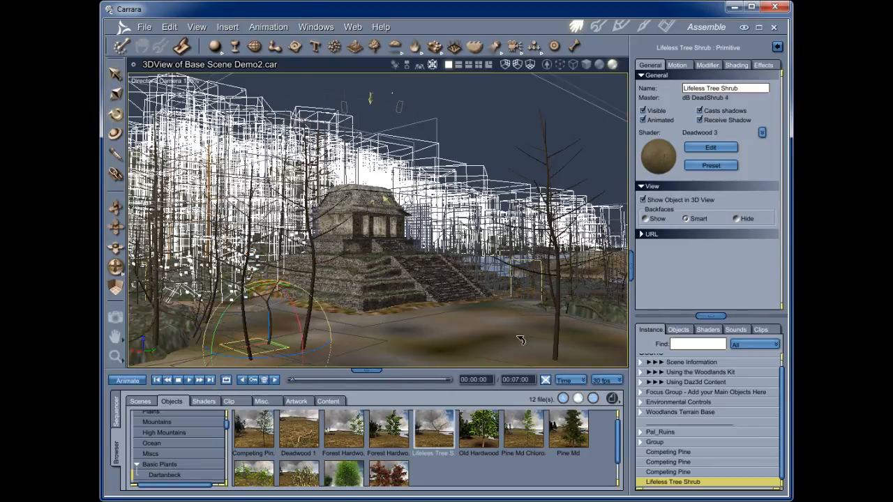
{"action": "left_click", "coordinate": [426, 331]}
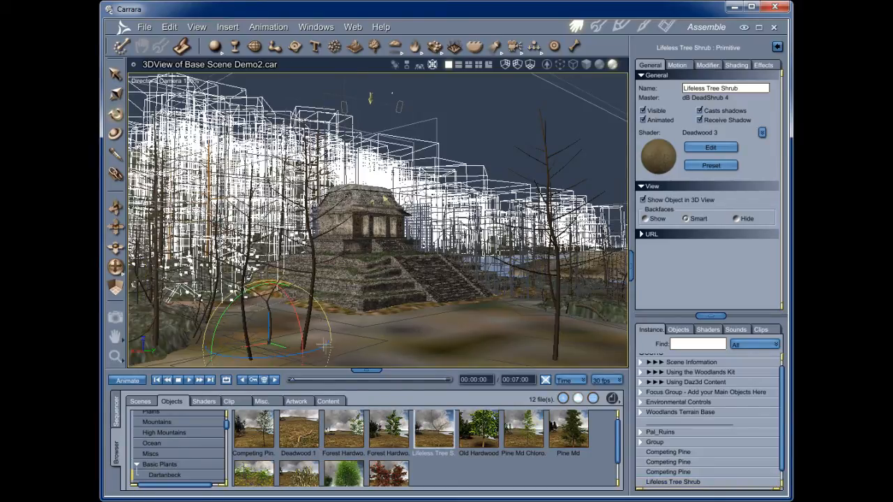
{"action": "left_click_drag", "start_coordinate": [314, 315], "coordinate": [341, 358]}
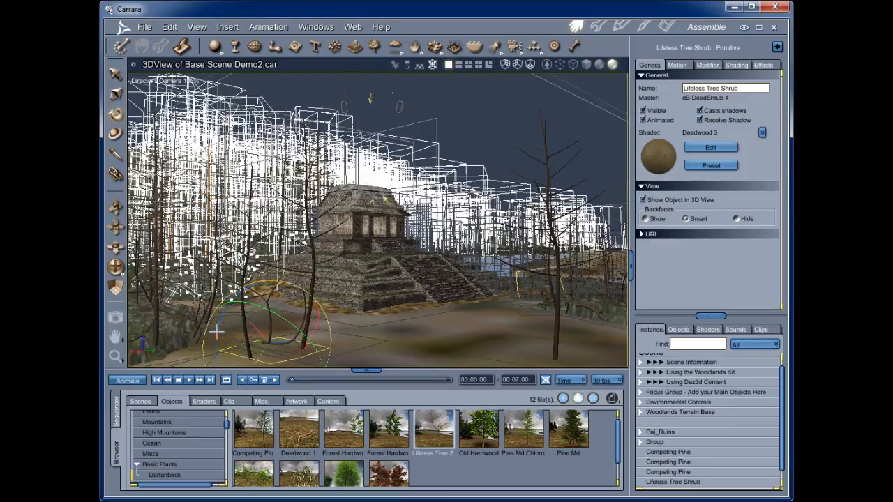
{"action": "left_click_drag", "start_coordinate": [217, 324], "coordinate": [316, 313]}
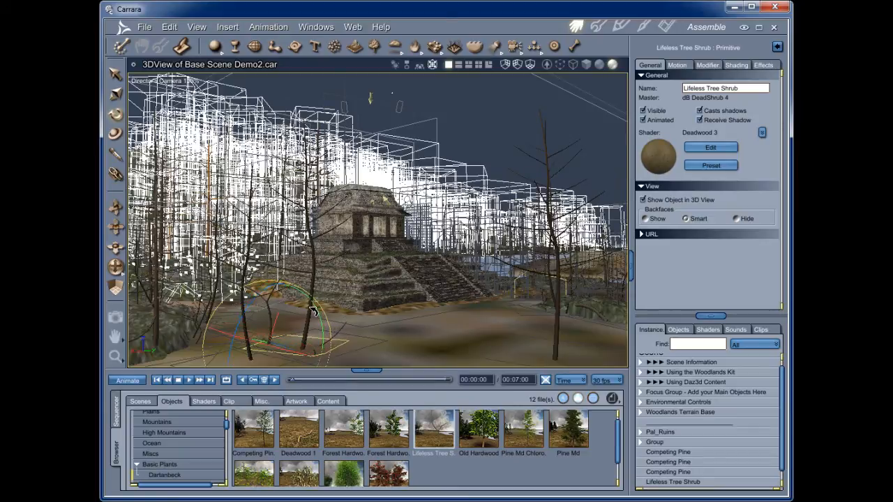
- Duplicate the Lifeless Tree Shrub and position the copy just behind the leftmost foreground pine
{"action": "left_click", "coordinate": [117, 85]}
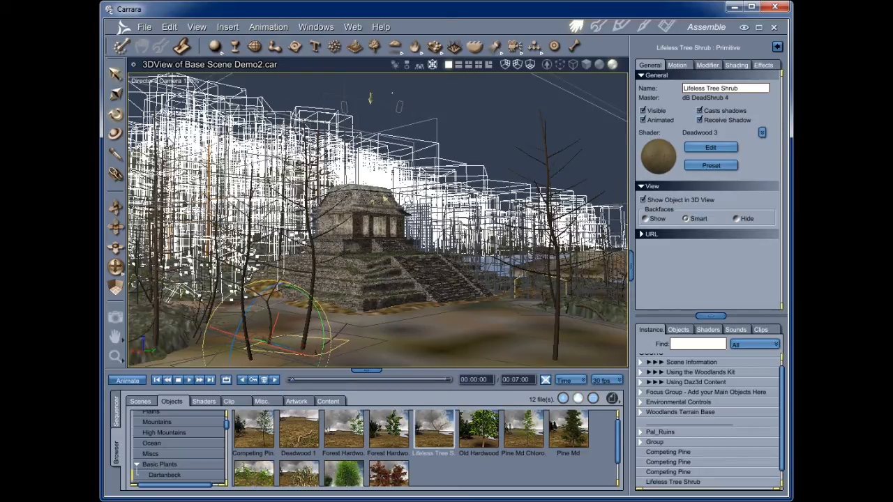
{"action": "left_click_drag", "start_coordinate": [295, 349], "coordinate": [267, 342]}
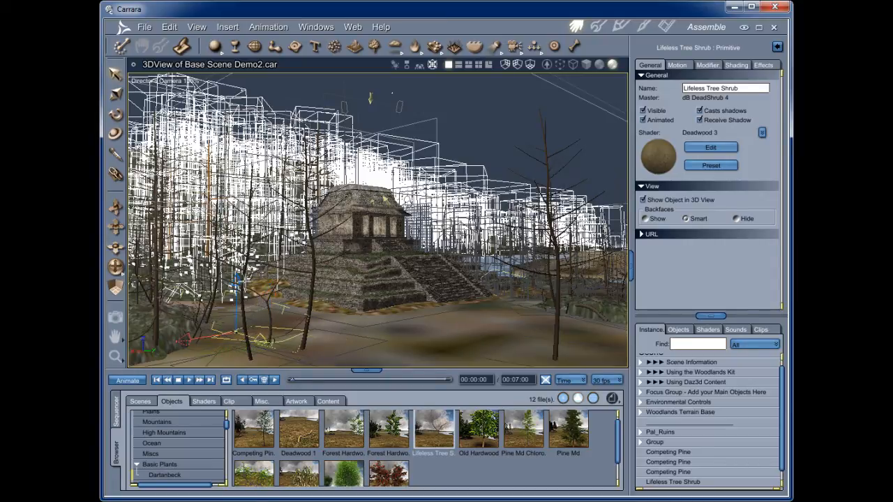
{"action": "left_click_drag", "start_coordinate": [236, 285], "coordinate": [237, 278]}
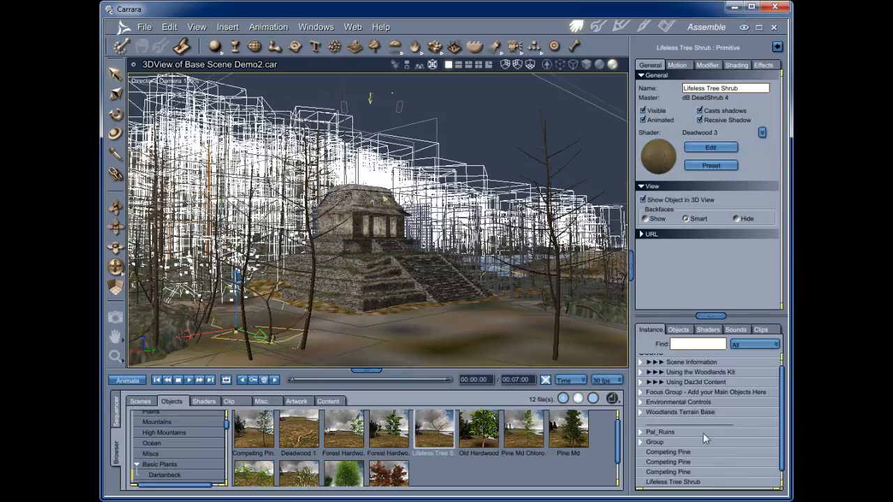
{"action": "scroll", "coordinate": [708, 453], "scroll_direction": "down", "scroll_amount": 1}
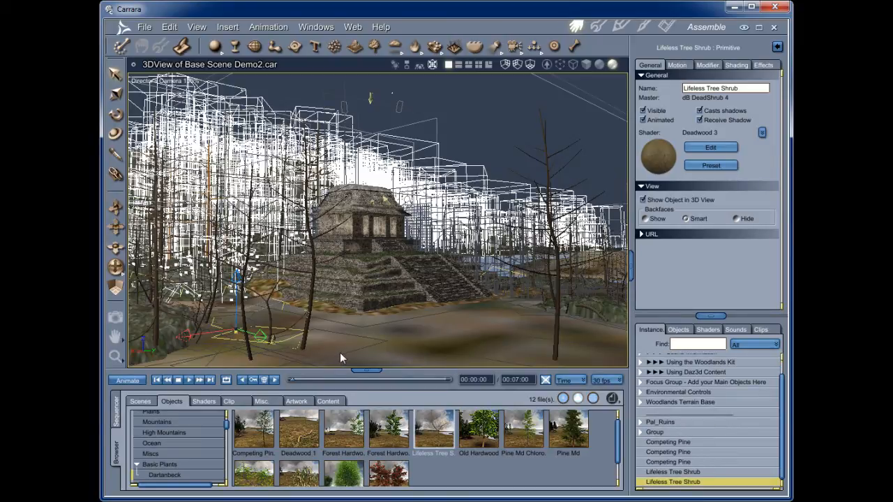
{"action": "key", "text": "ctrl+d"}
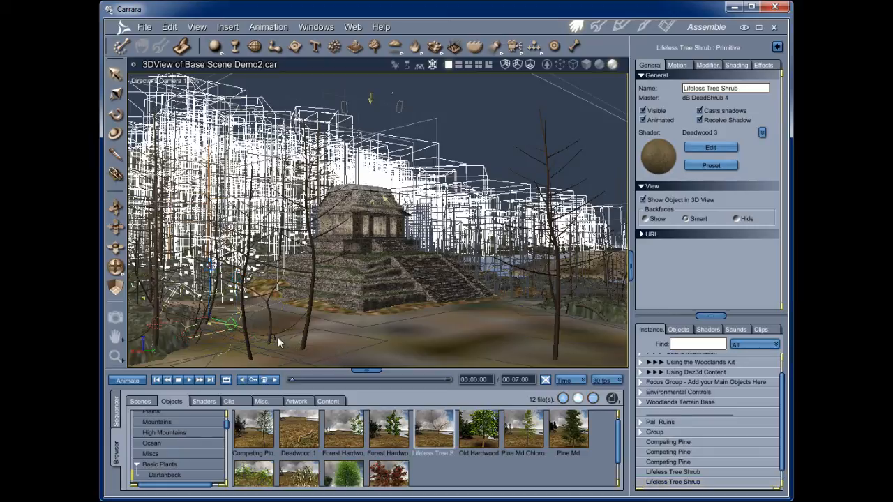
{"action": "left_click_drag", "start_coordinate": [231, 324], "coordinate": [274, 335]}
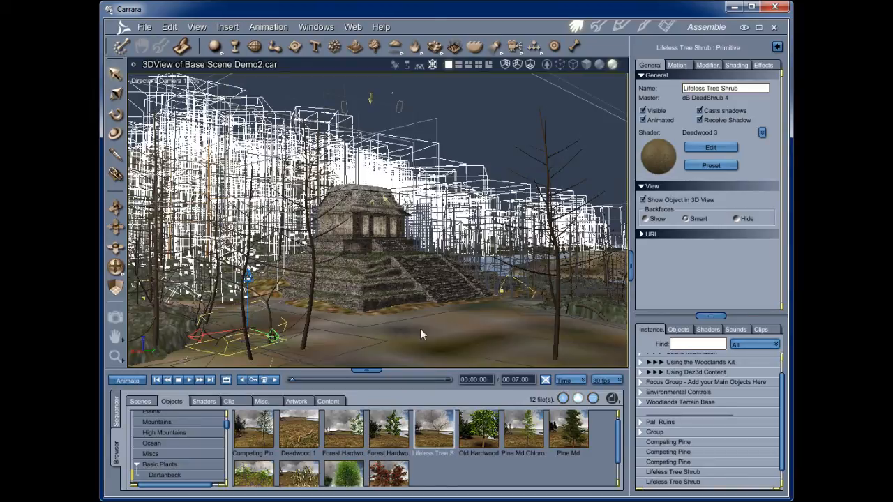
- Duplicate the first Lifeless Tree Shrub and place the copy just behind the lone pine in the right foreground
{"action": "left_click", "coordinate": [687, 473]}
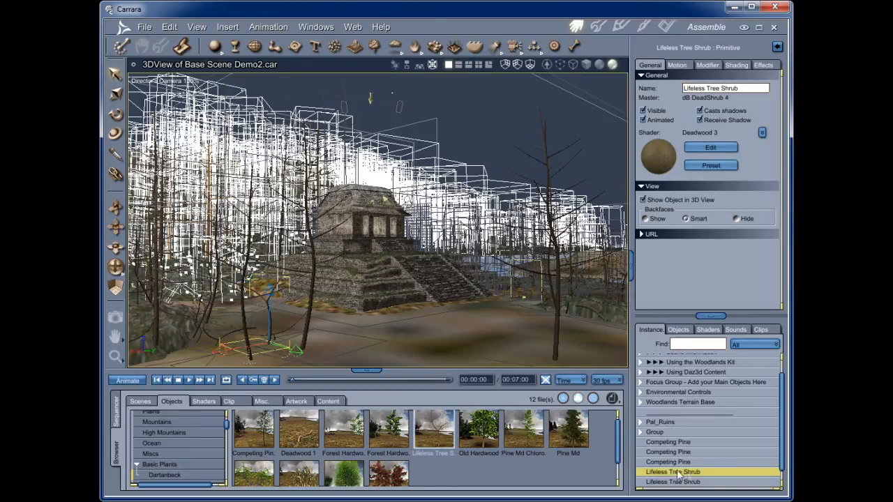
{"action": "key", "text": "ctrl+d"}
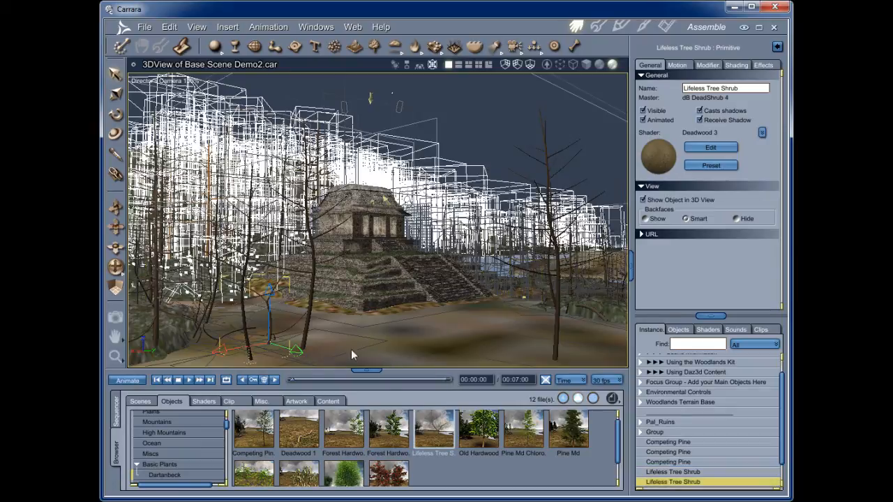
{"action": "left_click_drag", "start_coordinate": [215, 353], "coordinate": [503, 357]}
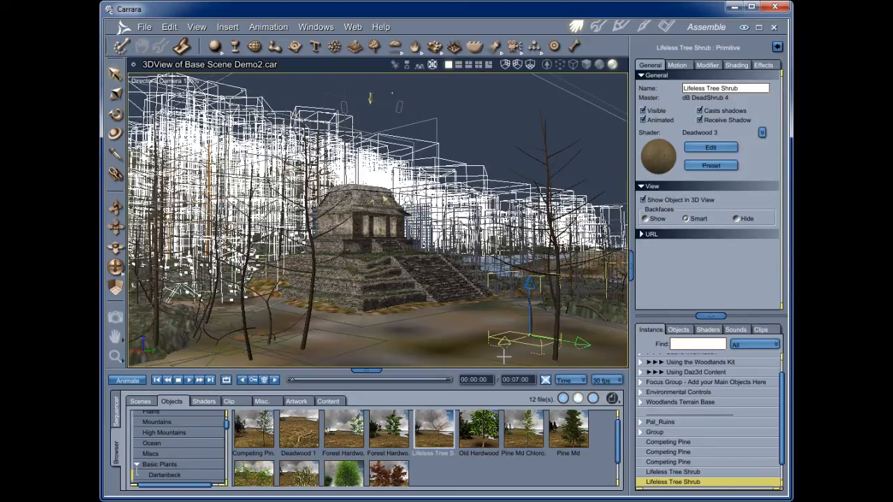
{"action": "left_click_drag", "start_coordinate": [583, 343], "coordinate": [635, 351]}
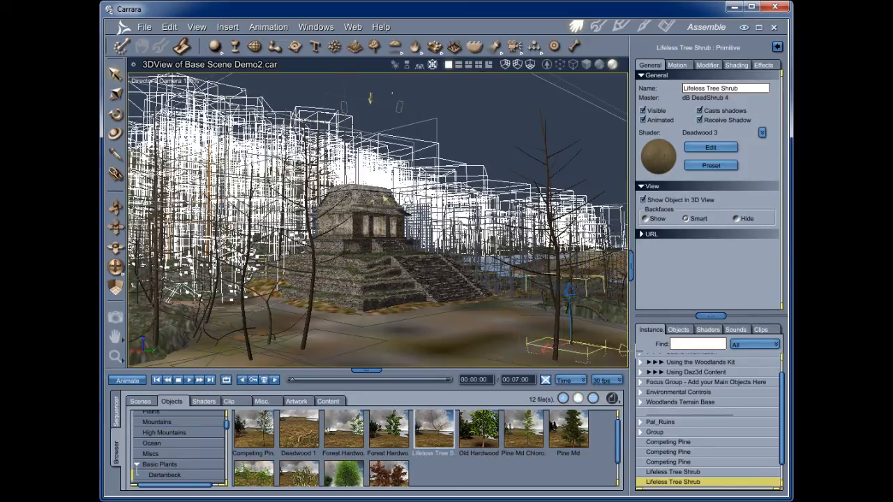
{"action": "left_click", "coordinate": [686, 472]}
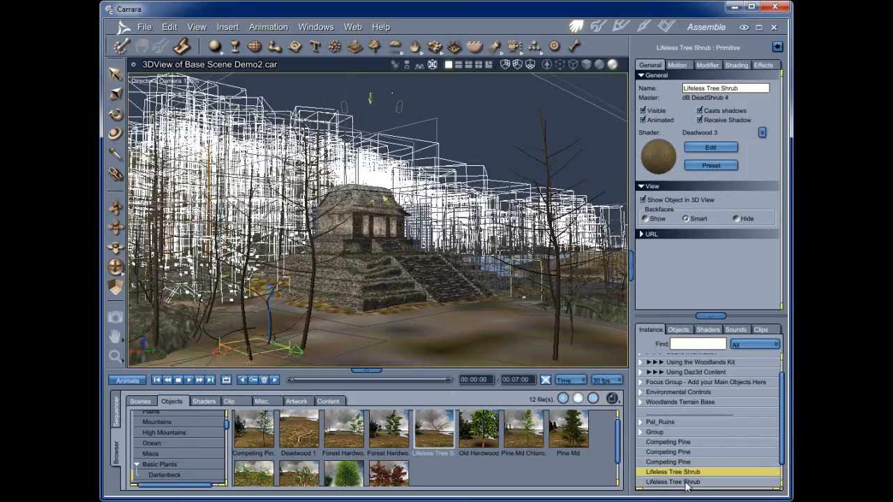
{"action": "left_click", "coordinate": [686, 482]}
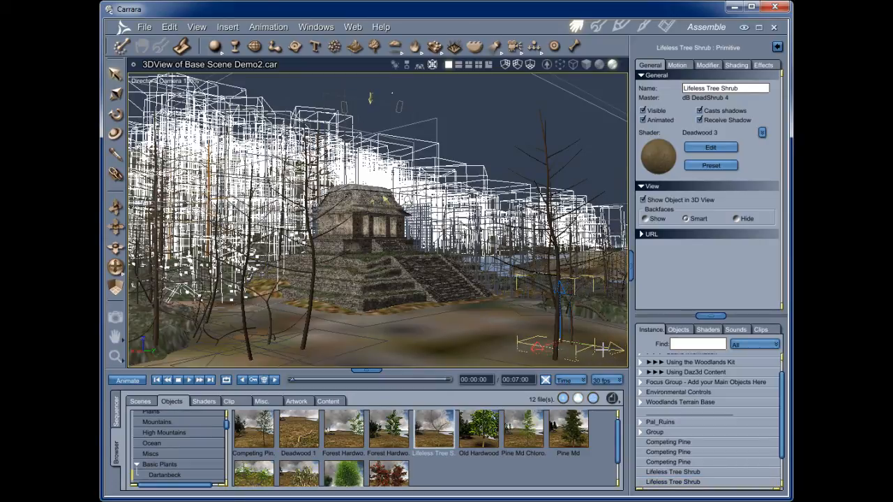
{"action": "left_click", "coordinate": [558, 343]}
{"action": "left_click_drag", "start_coordinate": [558, 344], "coordinate": [578, 334]}
- Scale down the Lifeless Tree Shrub beside the right foreground pine and rotate it about its vertical axis
{"action": "left_click", "coordinate": [116, 96]}
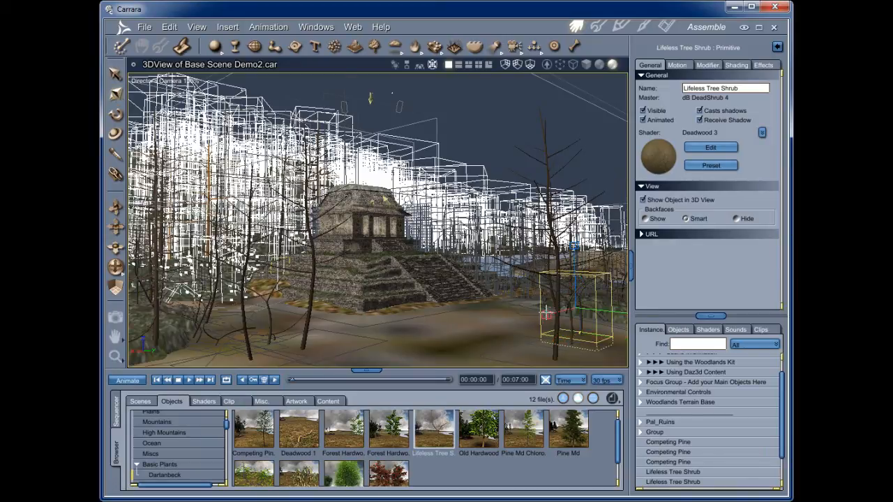
{"action": "left_click_drag", "start_coordinate": [546, 313], "coordinate": [548, 315]}
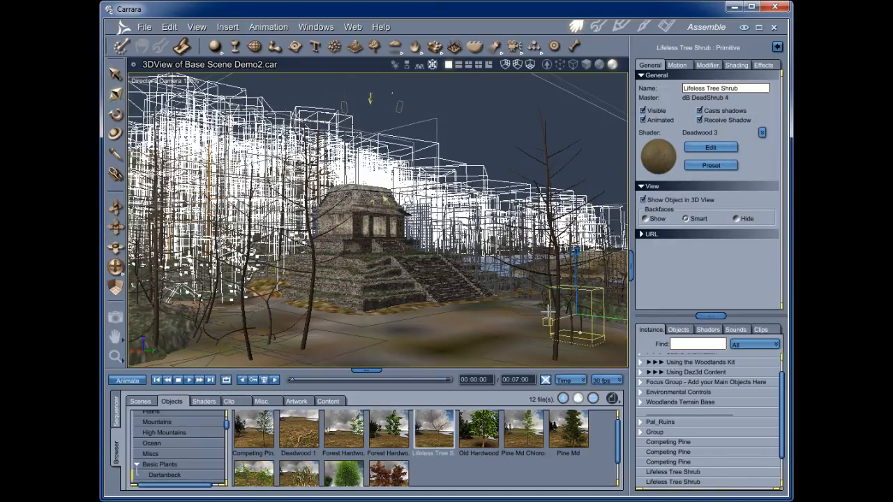
{"action": "left_click", "coordinate": [116, 114]}
{"action": "left_click_drag", "start_coordinate": [604, 349], "coordinate": [551, 359]}
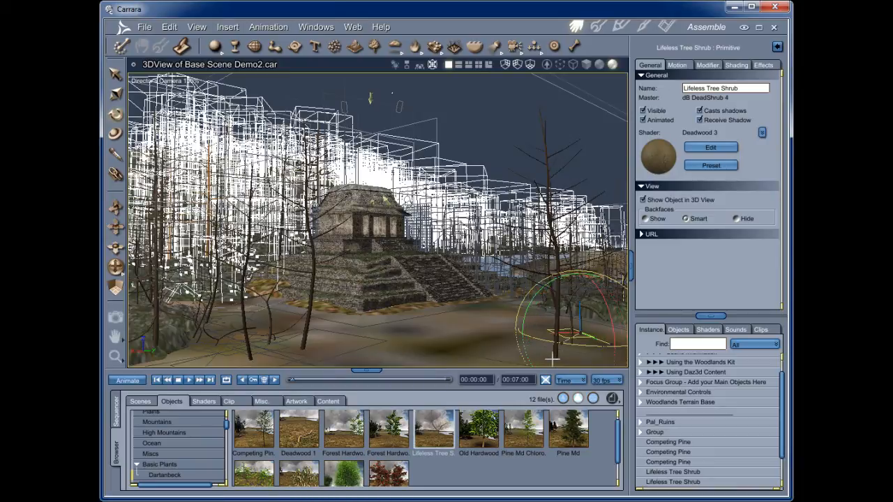
{"action": "left_click", "coordinate": [116, 73]}
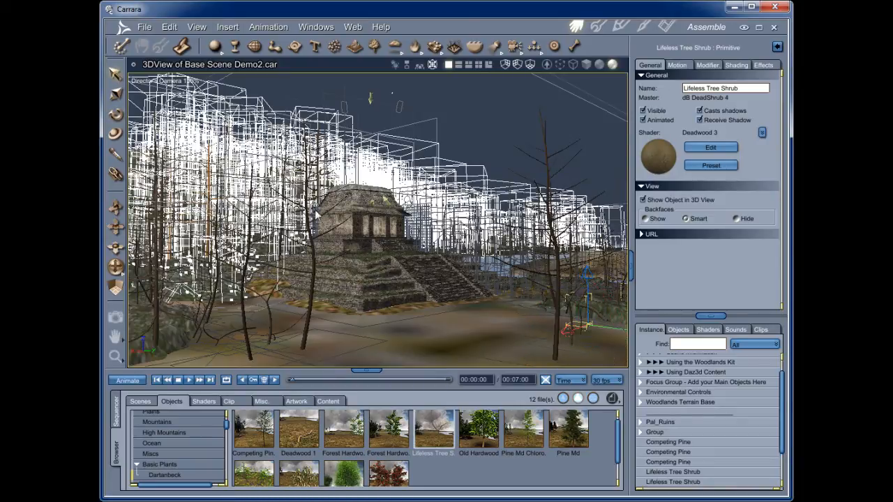
- Reposition the Lifeless Tree Shrub at the right foreground pine and move the last listed shrub from the left pines to join it
{"action": "left_click_drag", "start_coordinate": [605, 328], "coordinate": [514, 339]}
{"action": "left_click_drag", "start_coordinate": [578, 334], "coordinate": [621, 340]}
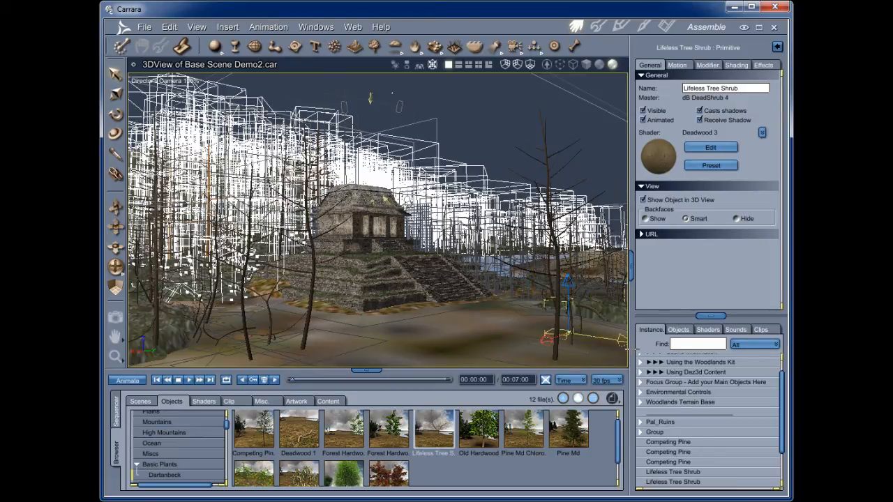
{"action": "left_click", "coordinate": [694, 482]}
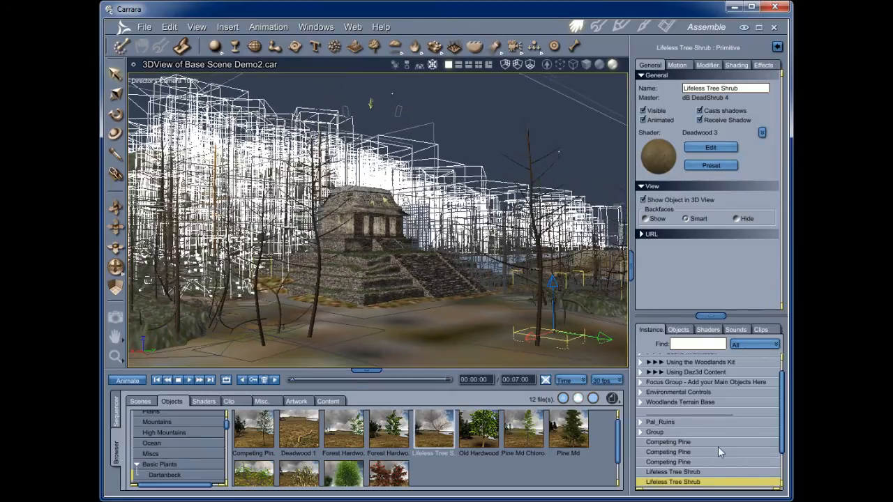
{"action": "scroll", "coordinate": [717, 446], "scroll_direction": "down", "scroll_amount": 2}
{"action": "left_click", "coordinate": [691, 454]}
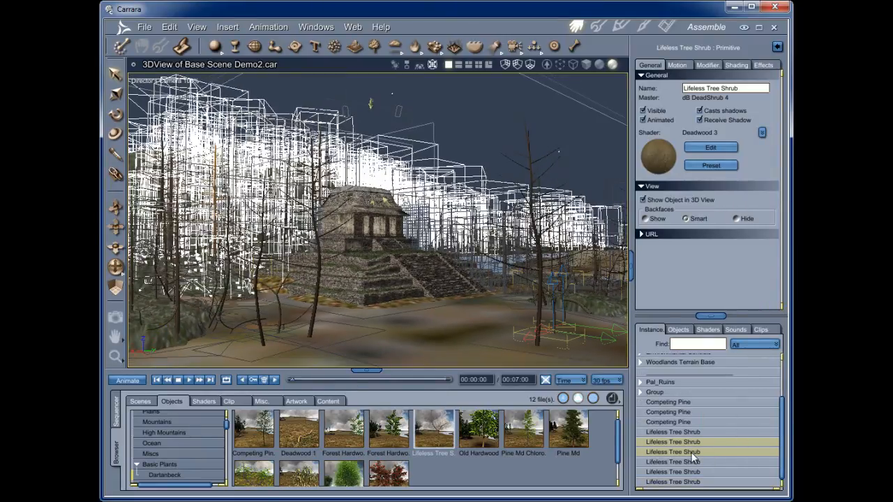
{"action": "left_click", "coordinate": [693, 463]}
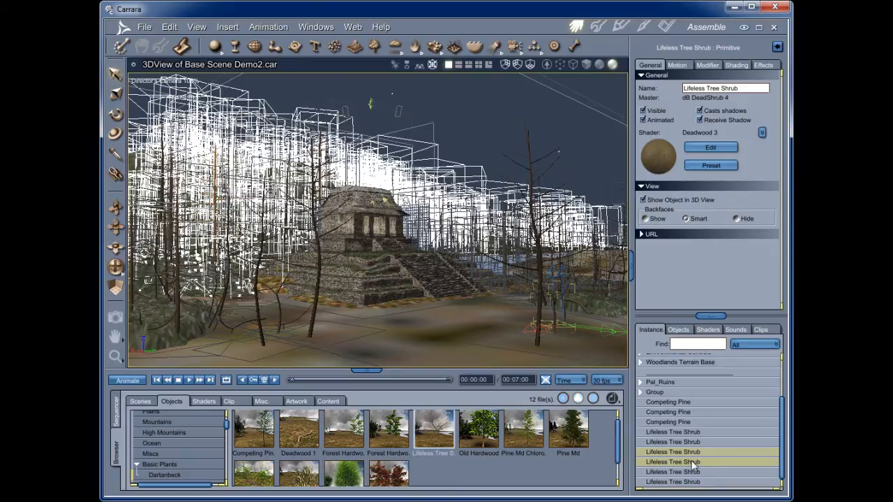
{"action": "left_click", "coordinate": [694, 473]}
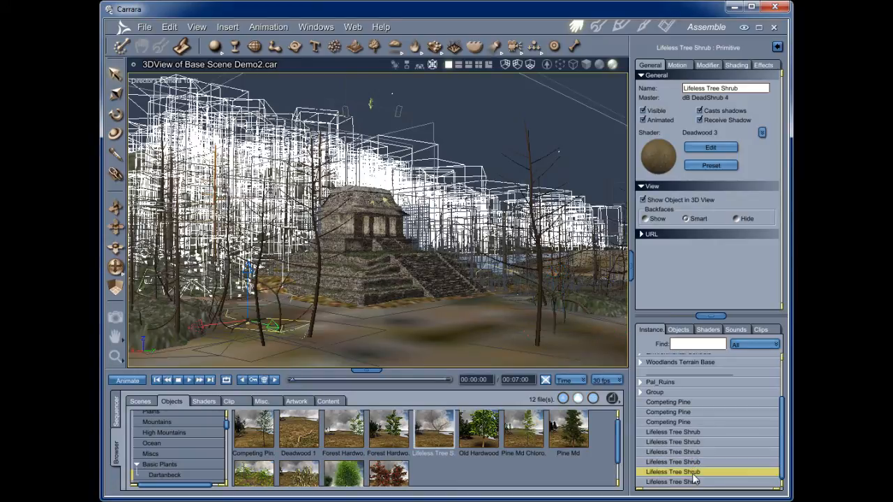
{"action": "left_click", "coordinate": [694, 482]}
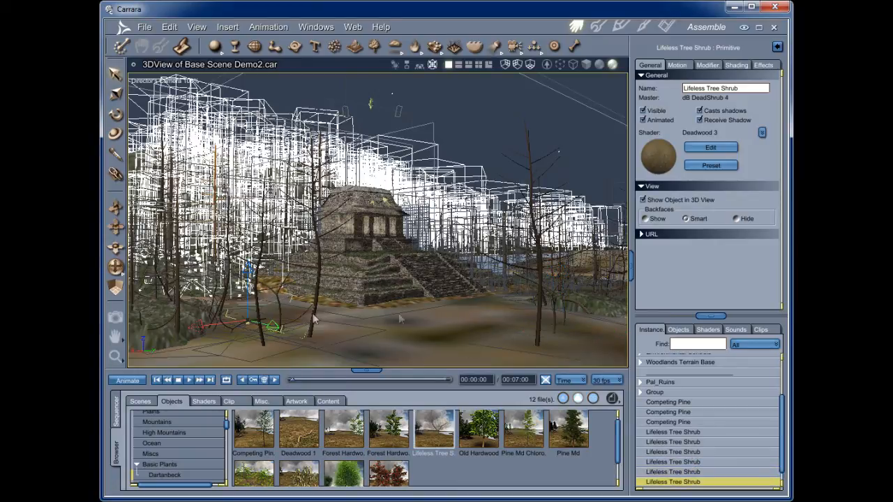
{"action": "left_click_drag", "start_coordinate": [277, 328], "coordinate": [570, 337]}
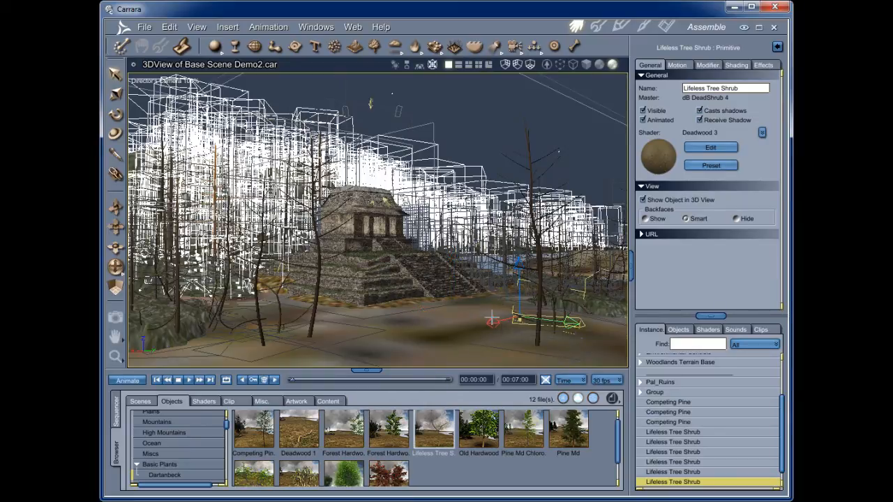
{"action": "left_click_drag", "start_coordinate": [477, 339], "coordinate": [475, 340]}
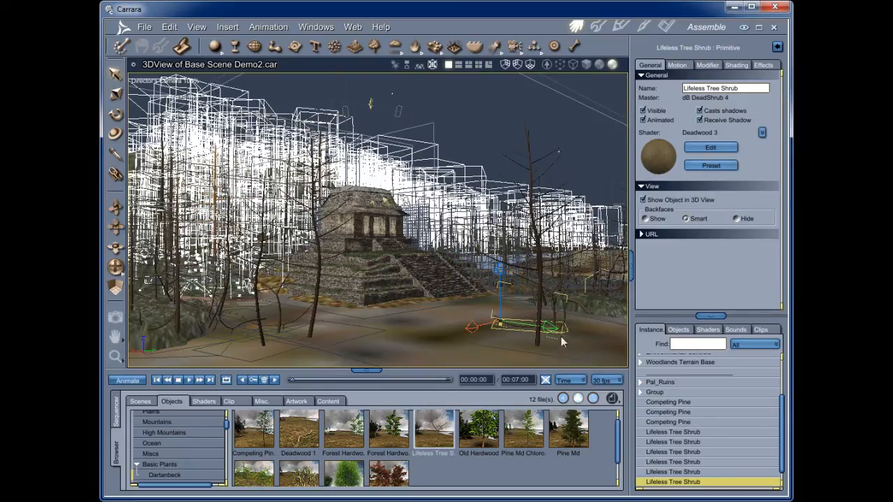
{"action": "left_click_drag", "start_coordinate": [552, 328], "coordinate": [580, 333]}
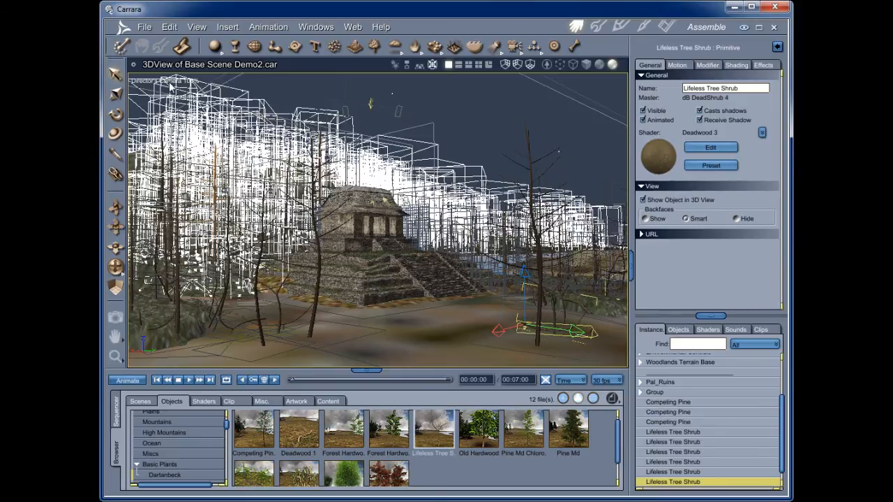
- Switch to the Film Camera 1 view and shift the four Lifeless Tree Shrubs around the right foreground pine further into the frame
{"action": "left_click", "coordinate": [171, 84]}
{"action": "left_click", "coordinate": [170, 95]}
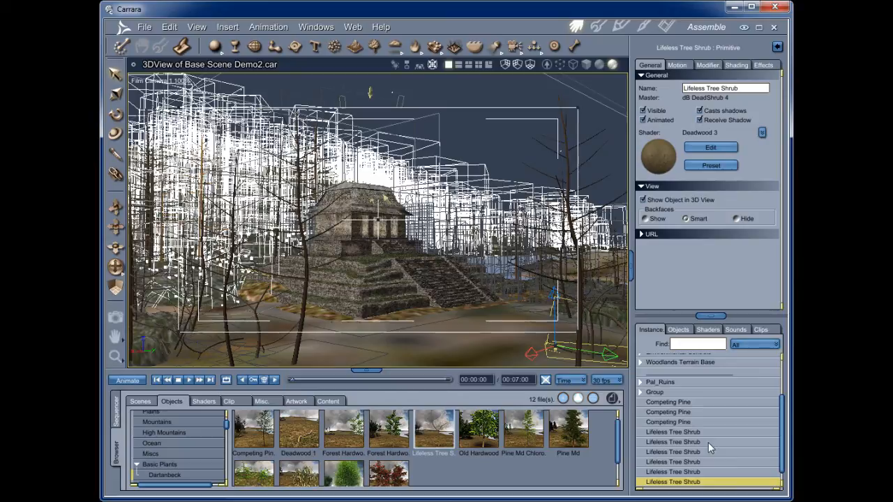
{"action": "left_click_drag", "start_coordinate": [707, 440], "coordinate": [703, 460]}
{"action": "left_click_drag", "start_coordinate": [613, 356], "coordinate": [583, 352]}
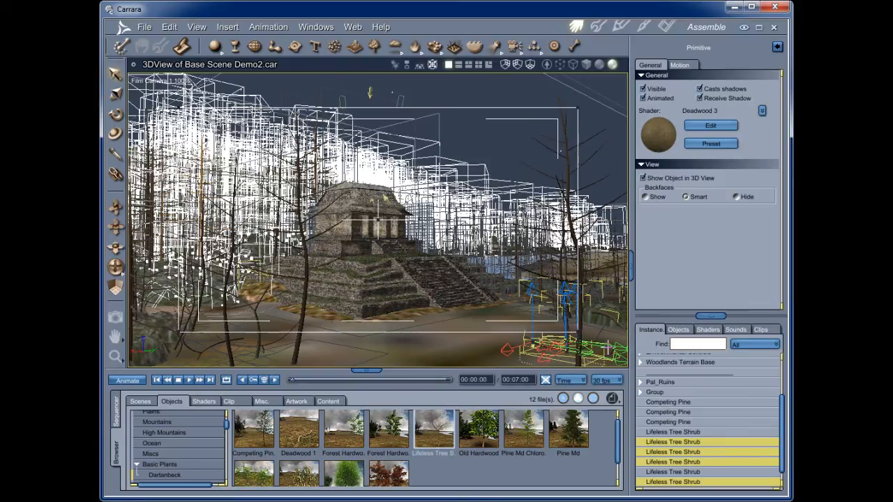
{"action": "left_click_drag", "start_coordinate": [612, 353], "coordinate": [609, 352]}
{"action": "left_click_drag", "start_coordinate": [536, 357], "coordinate": [543, 352]}
{"action": "left_click_drag", "start_coordinate": [612, 354], "coordinate": [608, 354]}
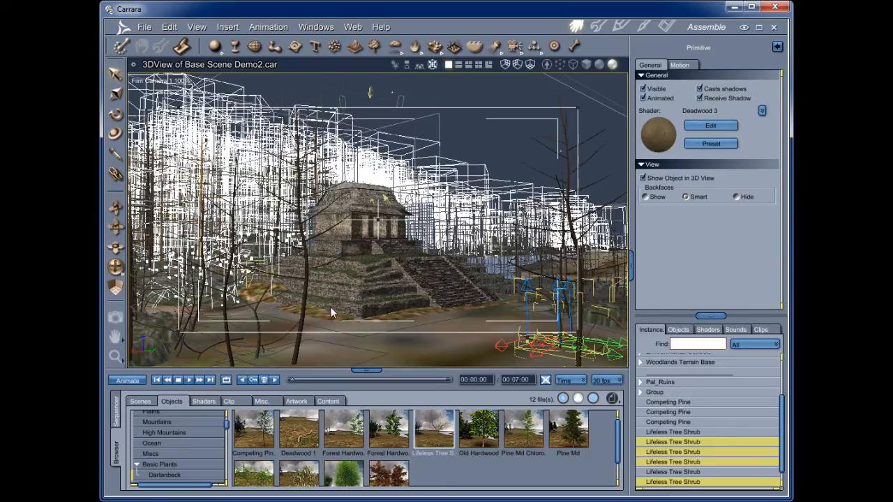
- Move the Lifeless Tree Shrub at the left foreground pines closer to the temple side of the frame
{"action": "left_click", "coordinate": [211, 346]}
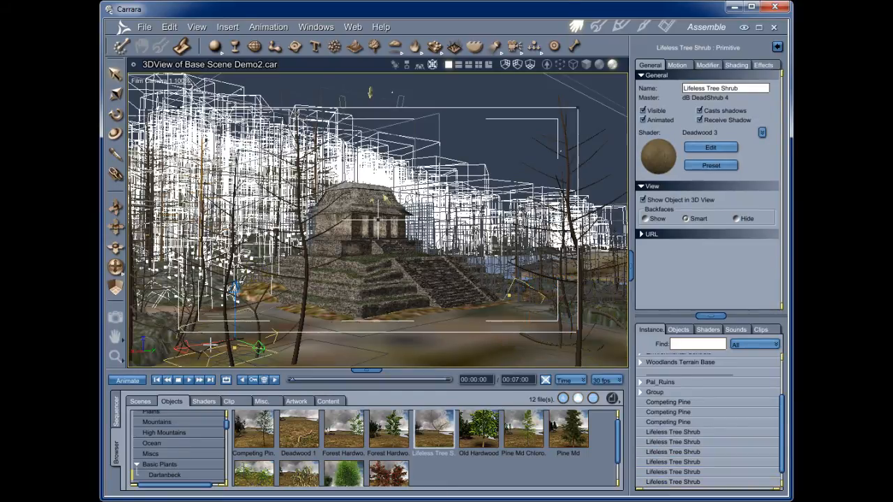
{"action": "left_click_drag", "start_coordinate": [199, 349], "coordinate": [235, 343]}
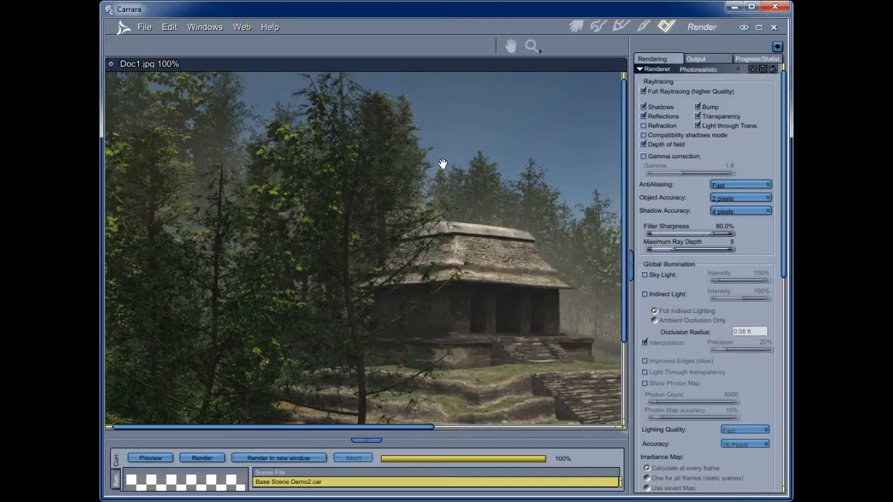
- Examine the finished render across the temple, the left and right foreground pines, the shrubs at their bases and the misty background forest
{"action": "left_click_drag", "start_coordinate": [463, 328], "coordinate": [382, 205]}
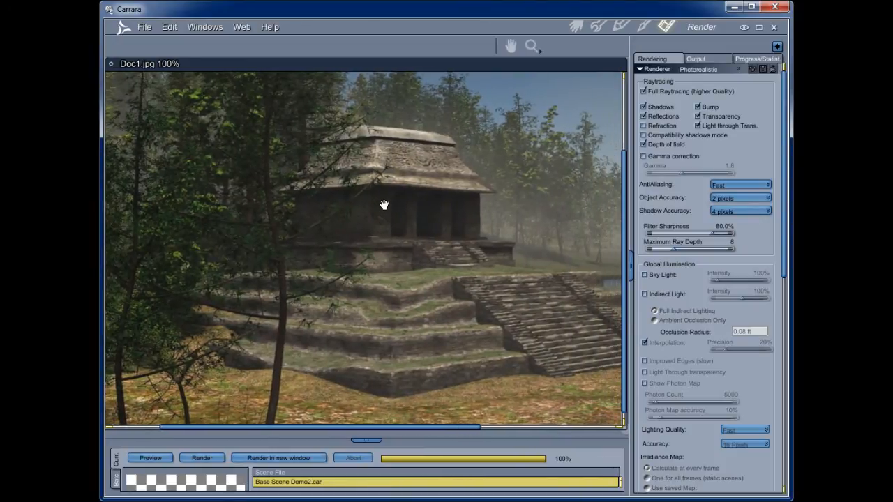
{"action": "left_click_drag", "start_coordinate": [422, 335], "coordinate": [405, 285]}
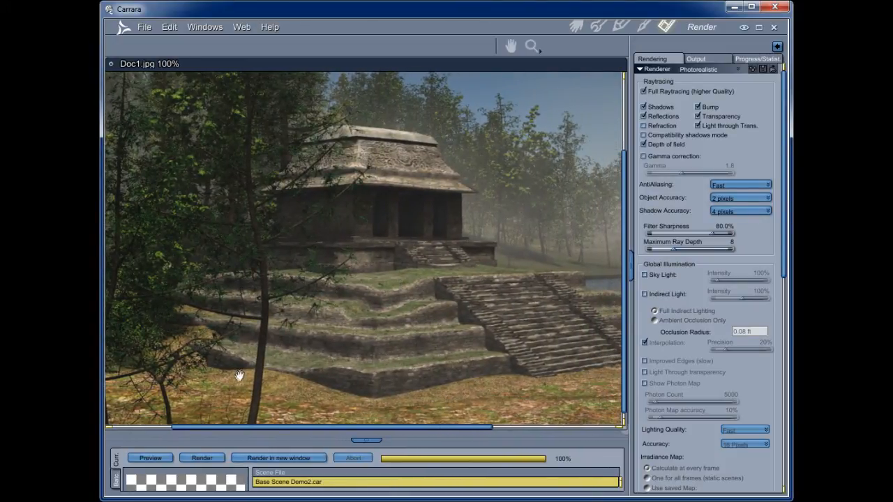
{"action": "left_click_drag", "start_coordinate": [587, 383], "coordinate": [391, 389]}
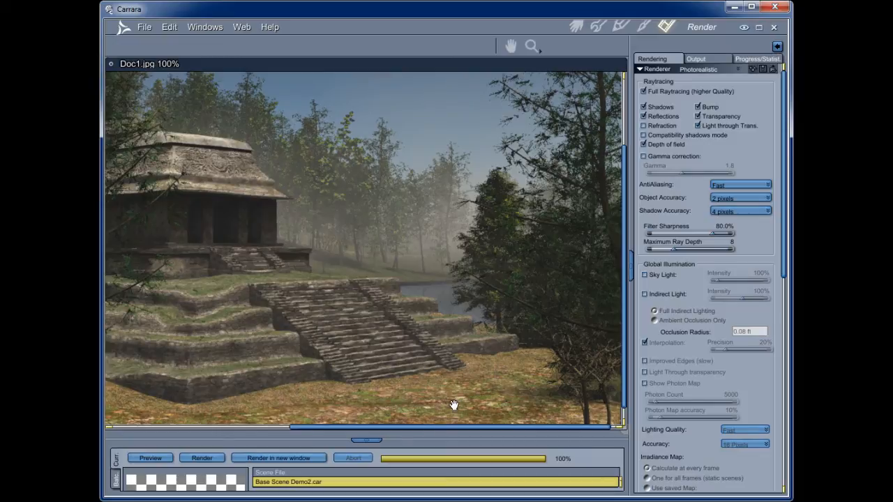
{"action": "left_click_drag", "start_coordinate": [338, 388], "coordinate": [427, 384]}
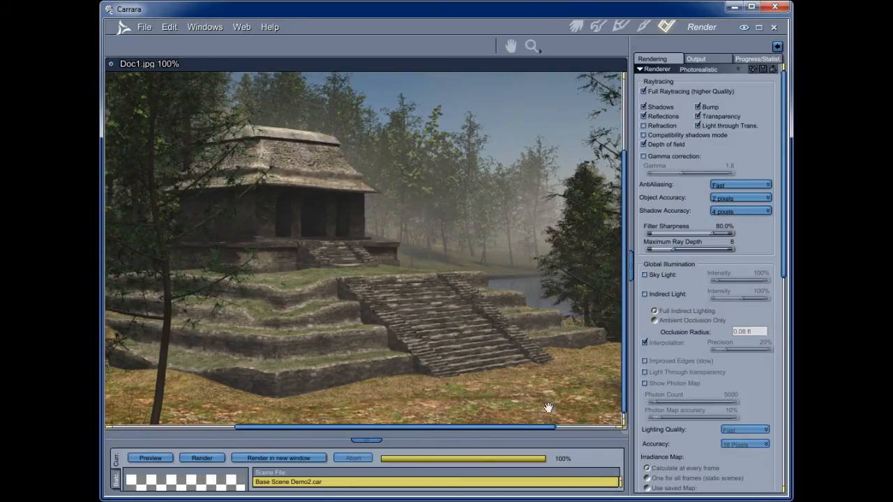
{"action": "left_click_drag", "start_coordinate": [467, 404], "coordinate": [329, 406]}
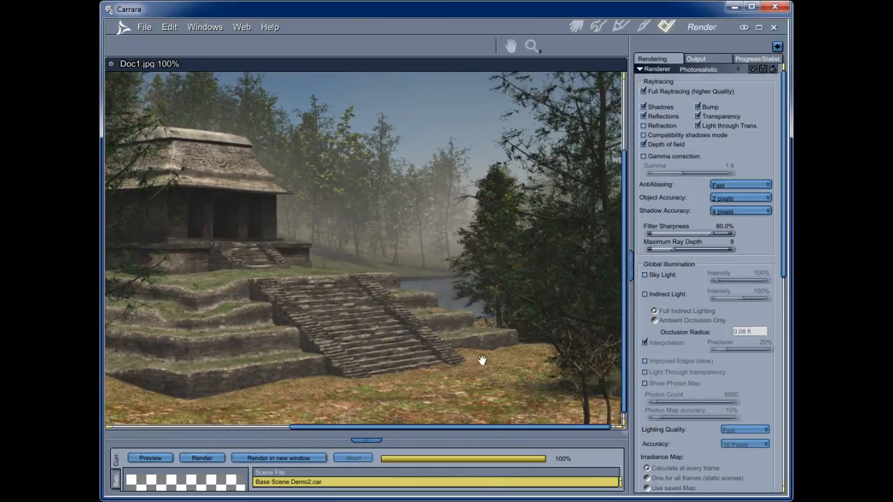
{"action": "left_click_drag", "start_coordinate": [385, 394], "coordinate": [475, 375]}
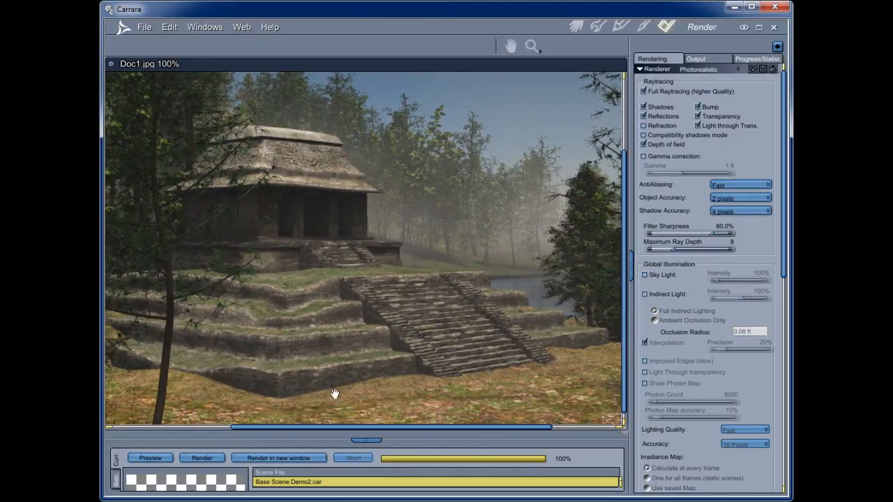
{"action": "left_click_drag", "start_coordinate": [215, 396], "coordinate": [339, 374]}
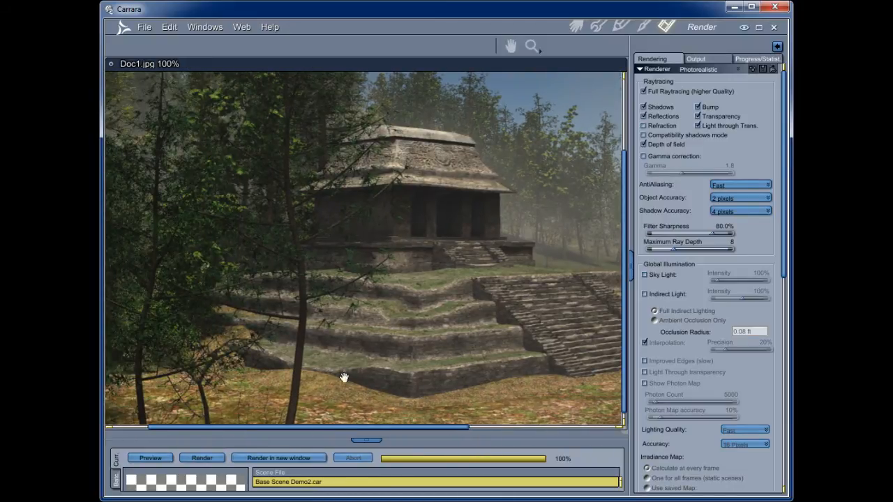
{"action": "left_click_drag", "start_coordinate": [458, 366], "coordinate": [228, 307]}
{"action": "left_click_drag", "start_coordinate": [391, 326], "coordinate": [604, 293]}
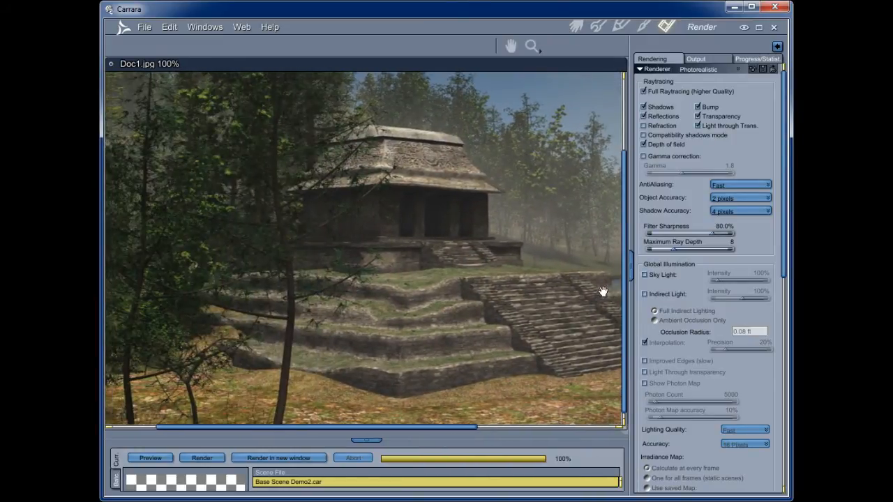
{"action": "left_click_drag", "start_coordinate": [370, 321], "coordinate": [453, 311]}
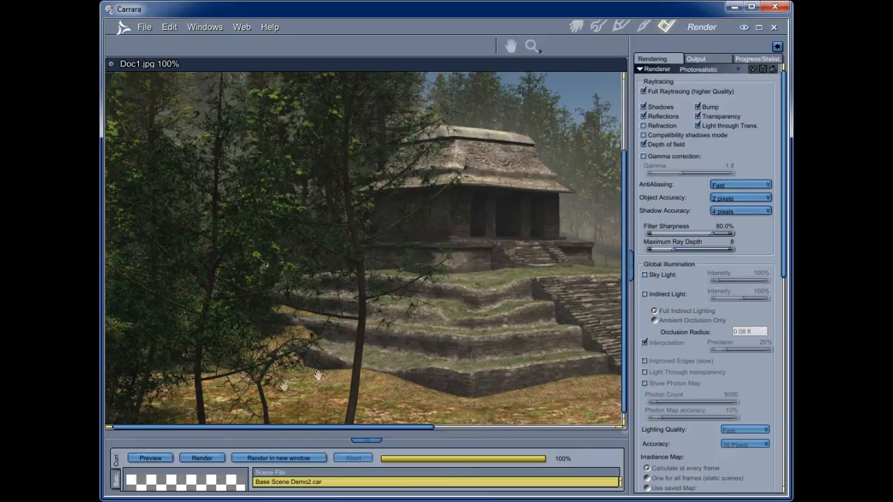
{"action": "left_click_drag", "start_coordinate": [258, 353], "coordinate": [440, 309]}
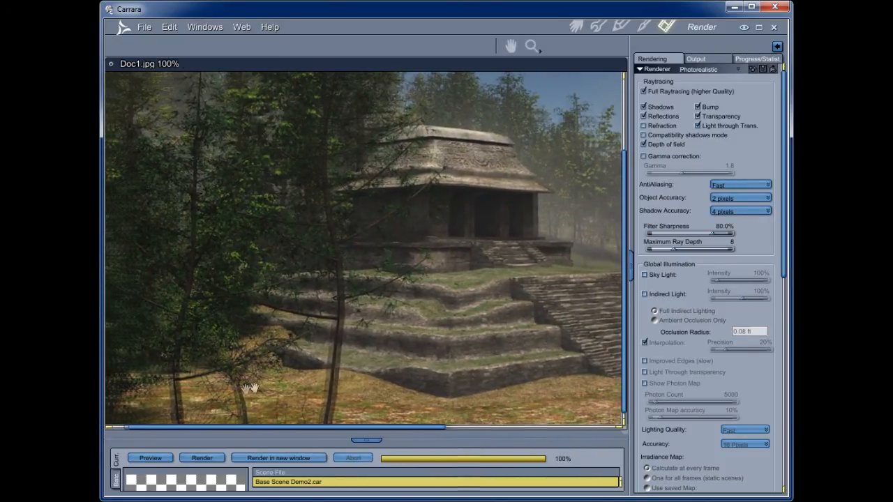
{"action": "left_click_drag", "start_coordinate": [252, 388], "coordinate": [274, 387]}
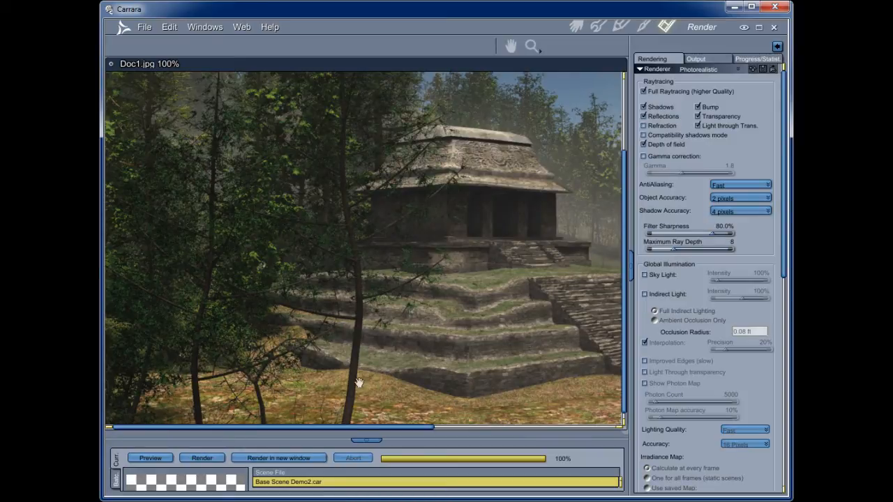
{"action": "left_click_drag", "start_coordinate": [472, 326], "coordinate": [427, 314]}
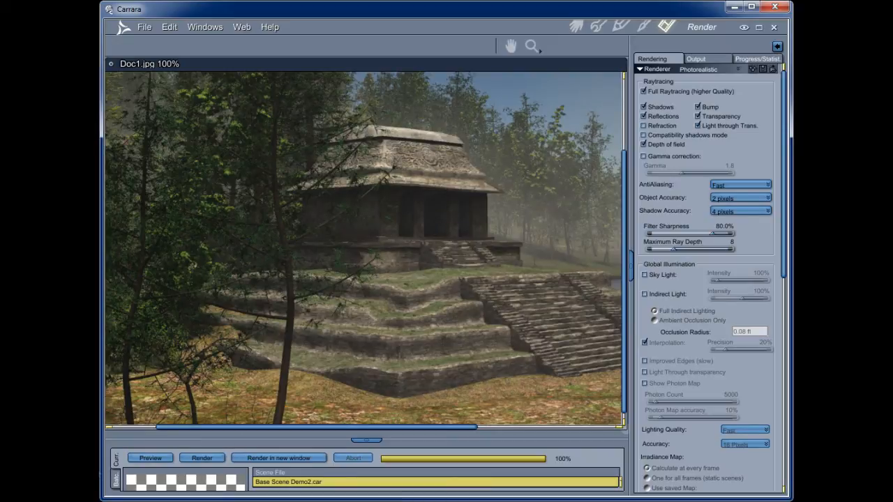
{"action": "left_click_drag", "start_coordinate": [307, 284], "coordinate": [380, 293]}
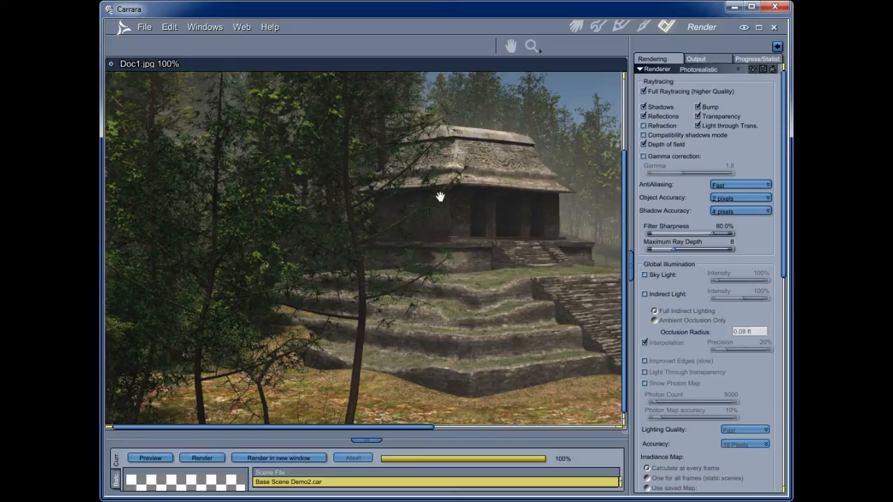
{"action": "left_click_drag", "start_coordinate": [542, 258], "coordinate": [234, 356]}
{"action": "left_click_drag", "start_coordinate": [520, 352], "coordinate": [385, 299]}
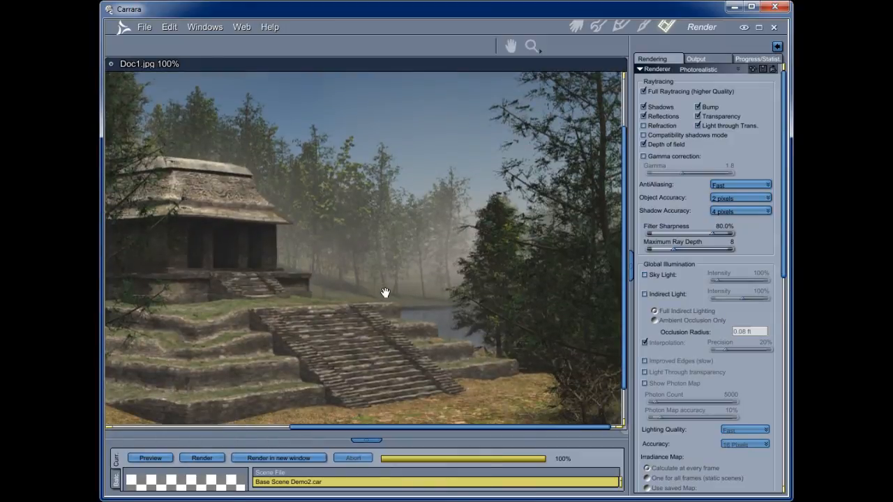
{"action": "left_click_drag", "start_coordinate": [559, 153], "coordinate": [543, 217]}
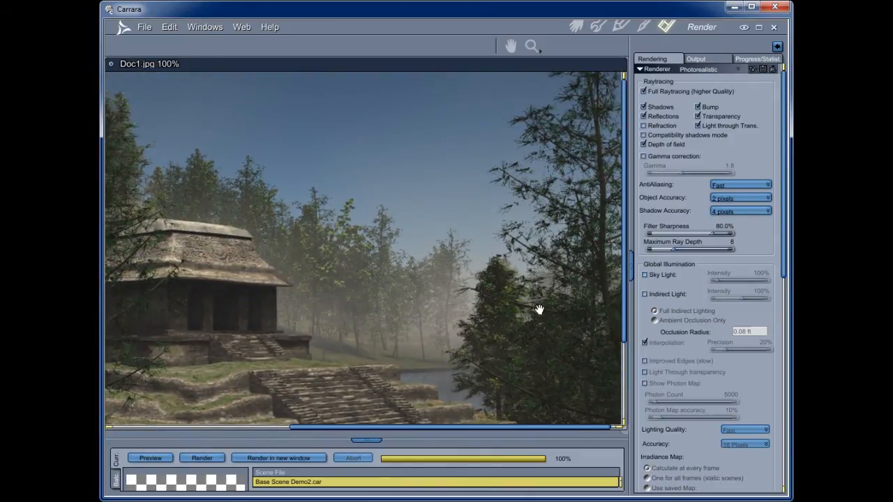
{"action": "left_click_drag", "start_coordinate": [534, 363], "coordinate": [323, 315]}
{"action": "left_click_drag", "start_coordinate": [415, 321], "coordinate": [343, 241]}
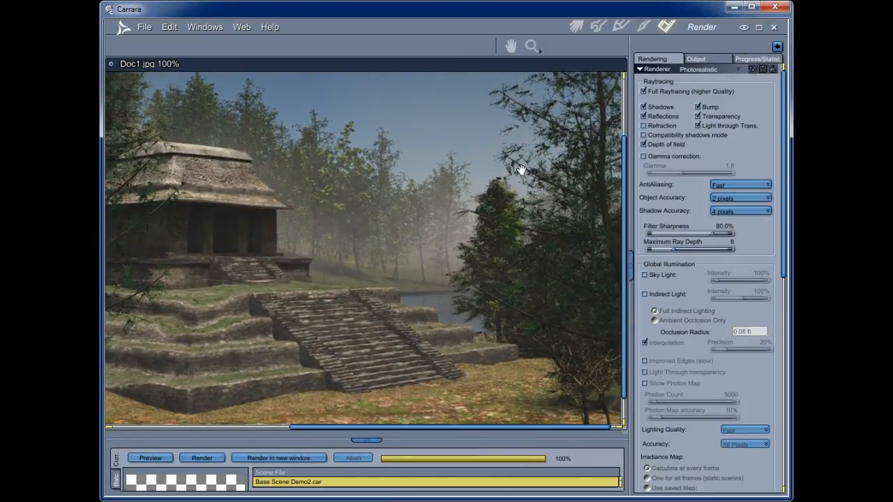
{"action": "left_click_drag", "start_coordinate": [527, 318], "coordinate": [532, 302]}
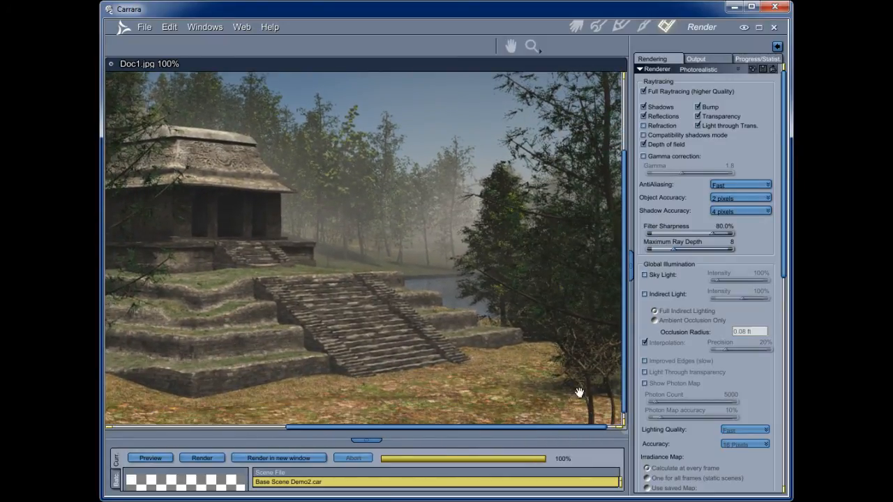
{"action": "left_click_drag", "start_coordinate": [578, 401], "coordinate": [534, 391]}
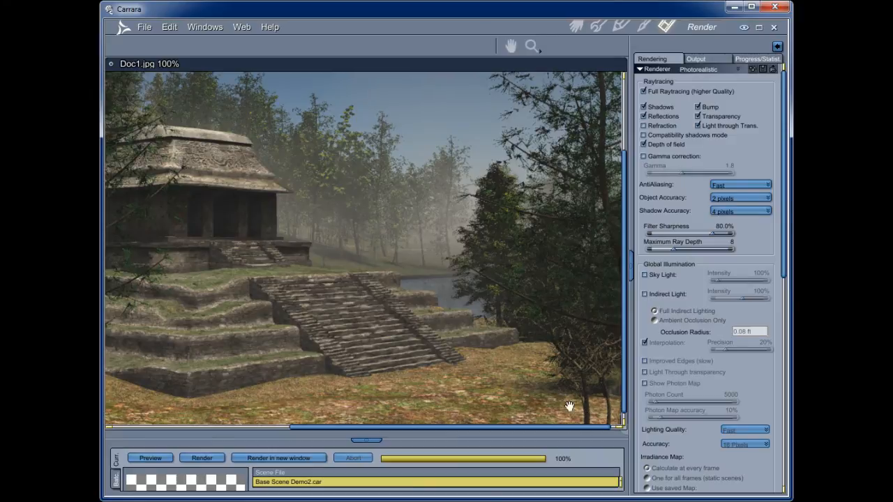
{"action": "left_click_drag", "start_coordinate": [365, 313], "coordinate": [607, 265]}
{"action": "left_click_drag", "start_coordinate": [315, 327], "coordinate": [463, 294]}
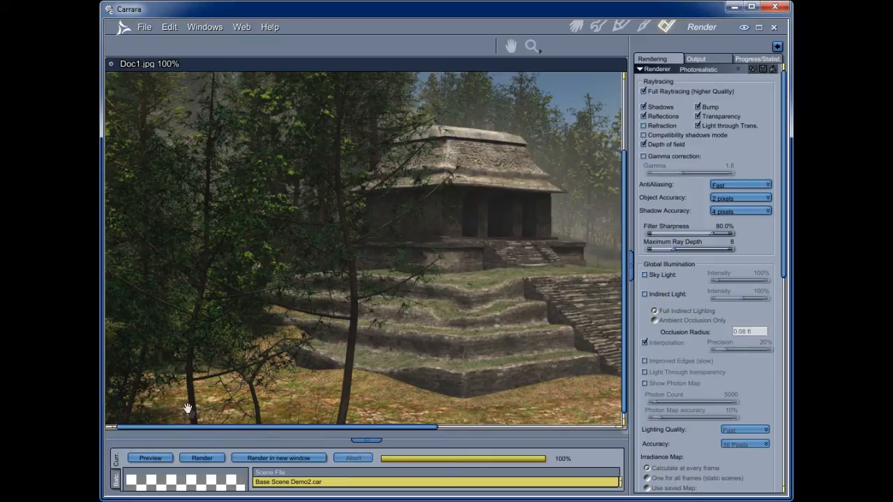
{"action": "left_click_drag", "start_coordinate": [488, 370], "coordinate": [320, 374]}
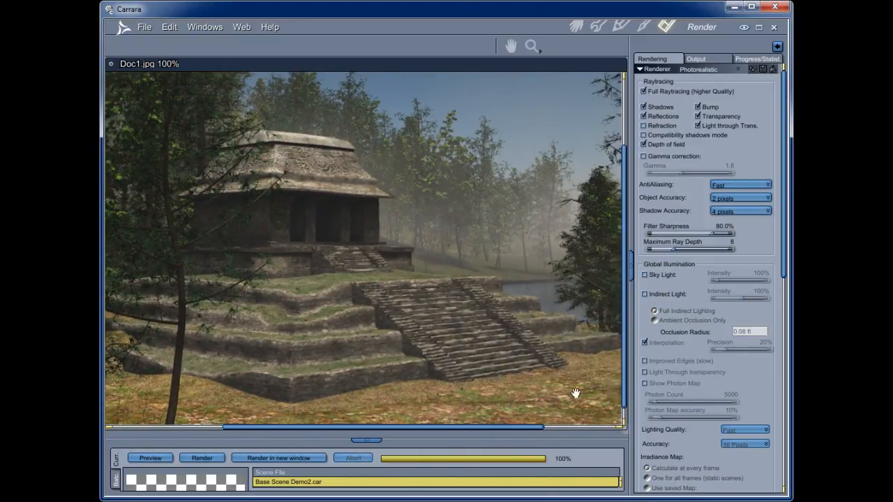
{"action": "left_click_drag", "start_coordinate": [579, 401], "coordinate": [510, 372]}
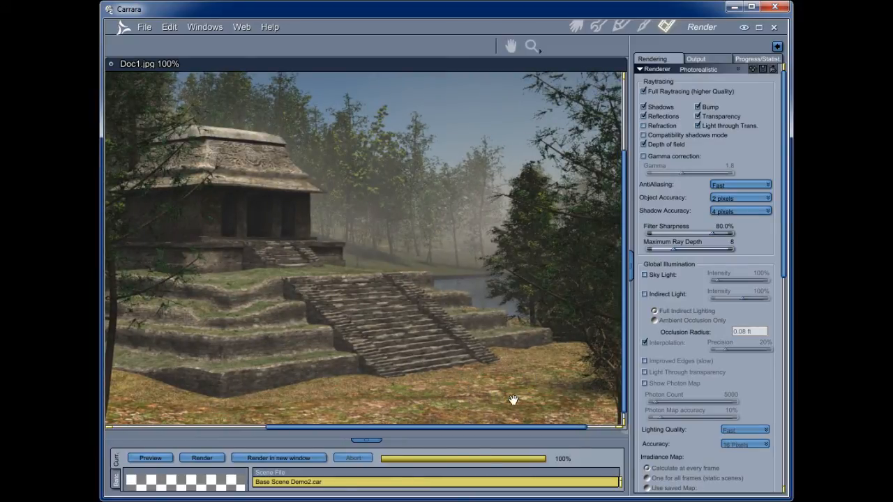
- Inspect the final render again, covering the temple steps, grassy terraces, leaf-strewn ground, lake edge, misty tree line and sky
{"action": "left_click_drag", "start_coordinate": [505, 384], "coordinate": [484, 384]}
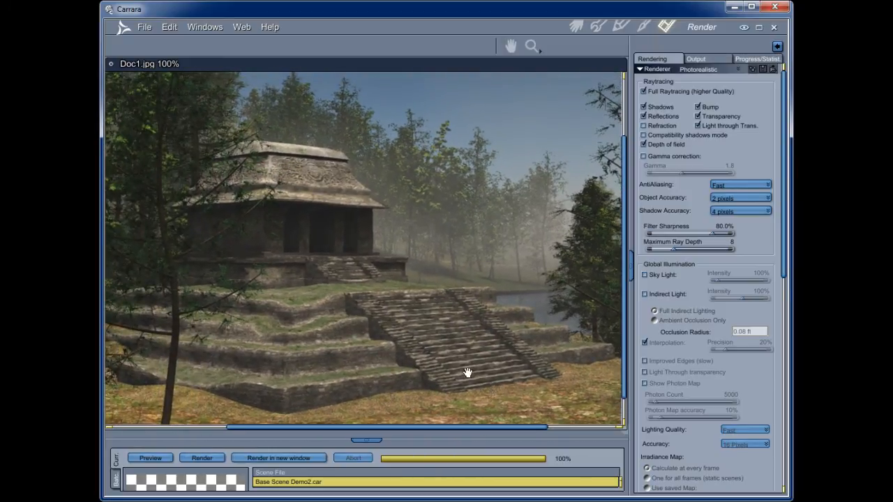
{"action": "left_click_drag", "start_coordinate": [325, 251], "coordinate": [330, 365]}
{"action": "left_click_drag", "start_coordinate": [415, 343], "coordinate": [461, 230]}
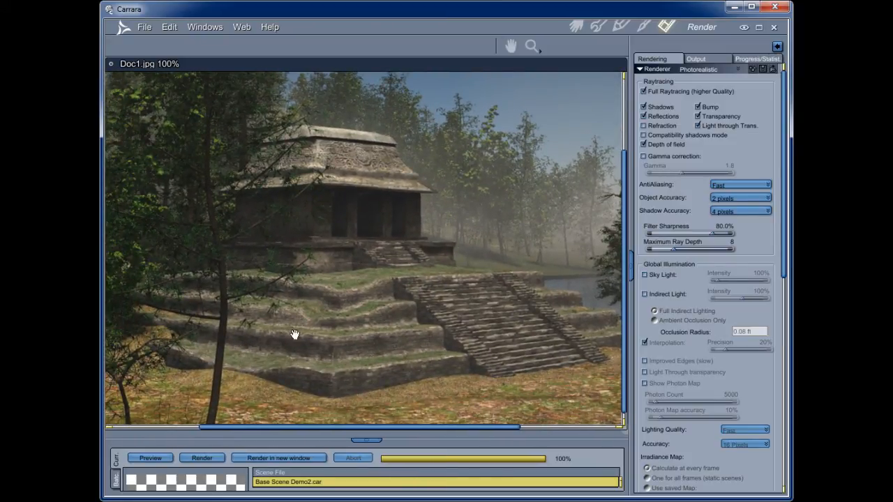
{"action": "left_click_drag", "start_coordinate": [417, 399], "coordinate": [383, 365]}
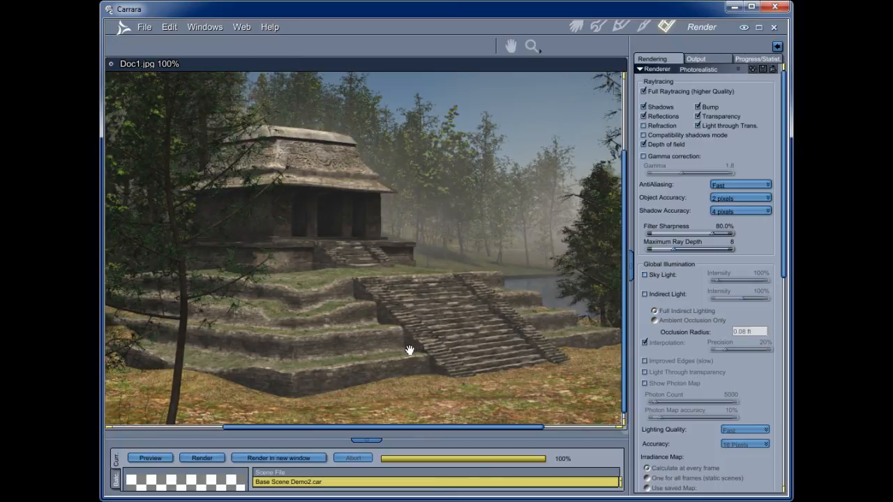
{"action": "left_click_drag", "start_coordinate": [487, 282], "coordinate": [362, 315]}
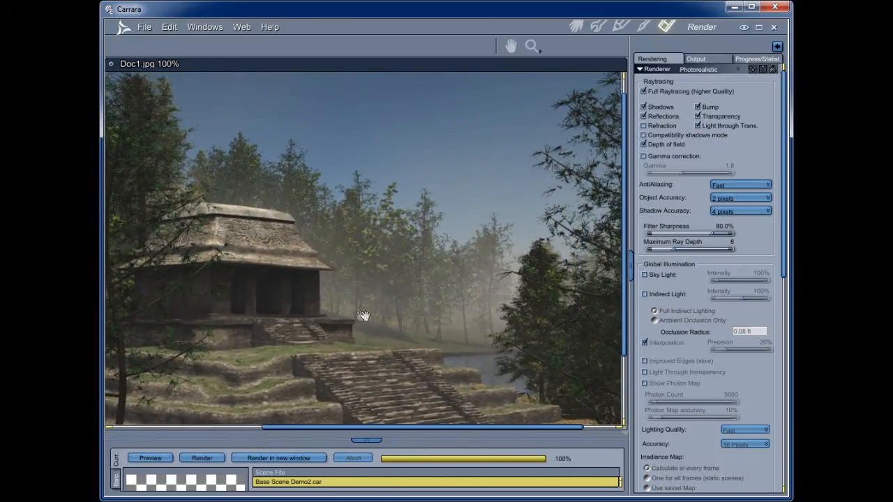
{"action": "left_click_drag", "start_coordinate": [441, 311], "coordinate": [424, 293]}
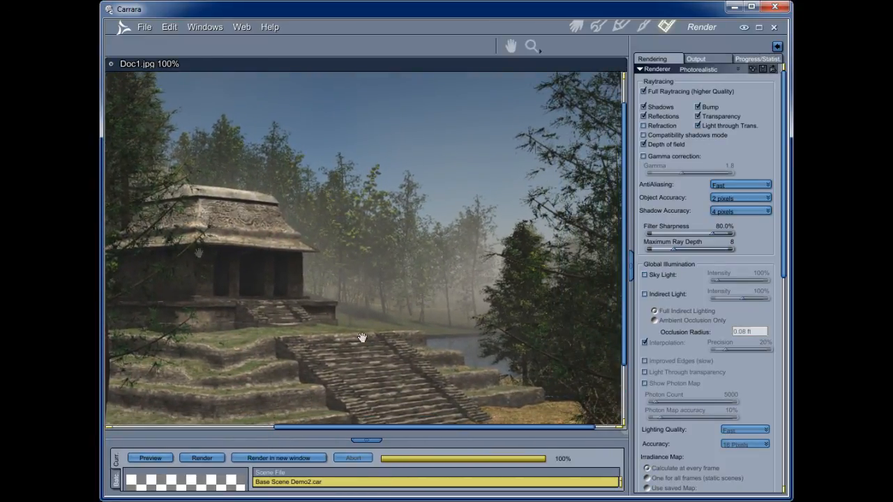
{"action": "left_click_drag", "start_coordinate": [378, 318], "coordinate": [394, 271]}
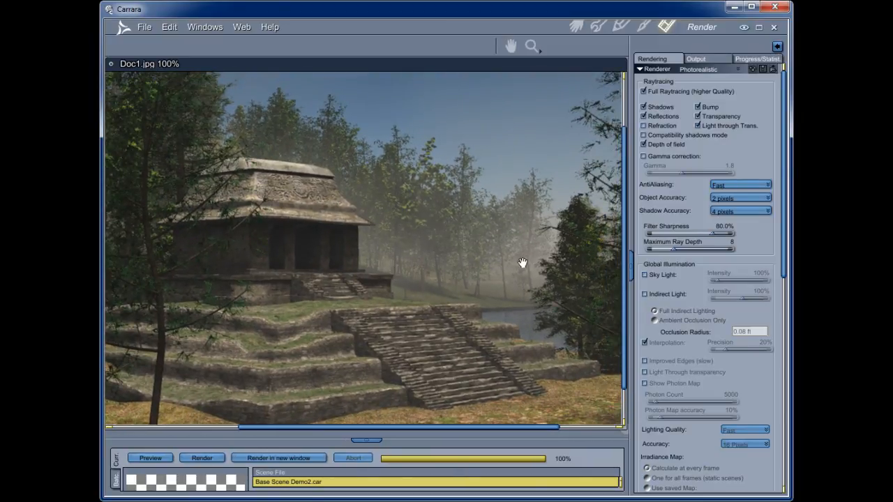
{"action": "left_click_drag", "start_coordinate": [411, 281], "coordinate": [370, 252]}
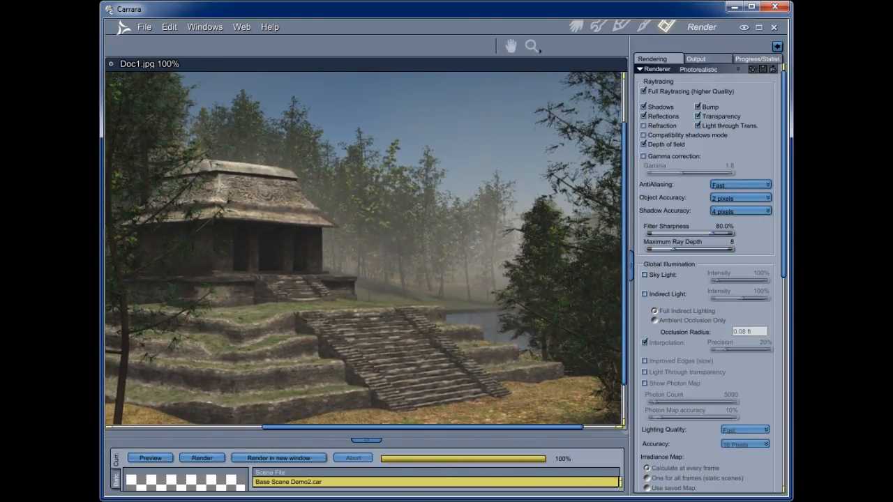